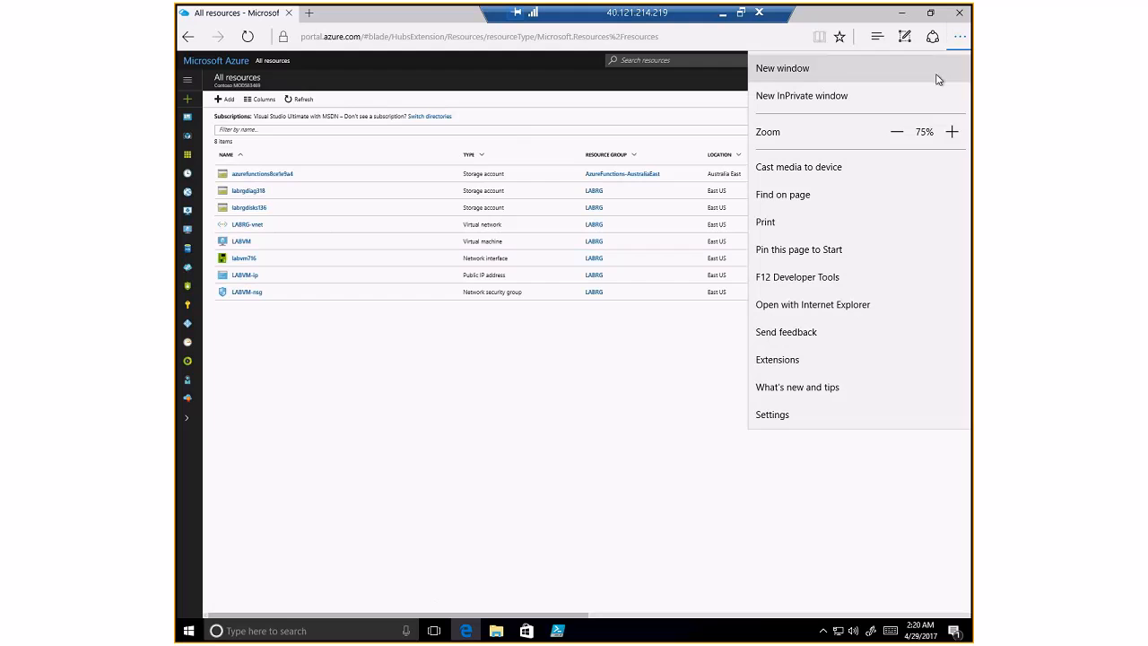
# - Zoom the Edge page up to 125% and open the Azure portal dashboard
pyautogui.click(952, 131)
pyautogui.click(952, 132)
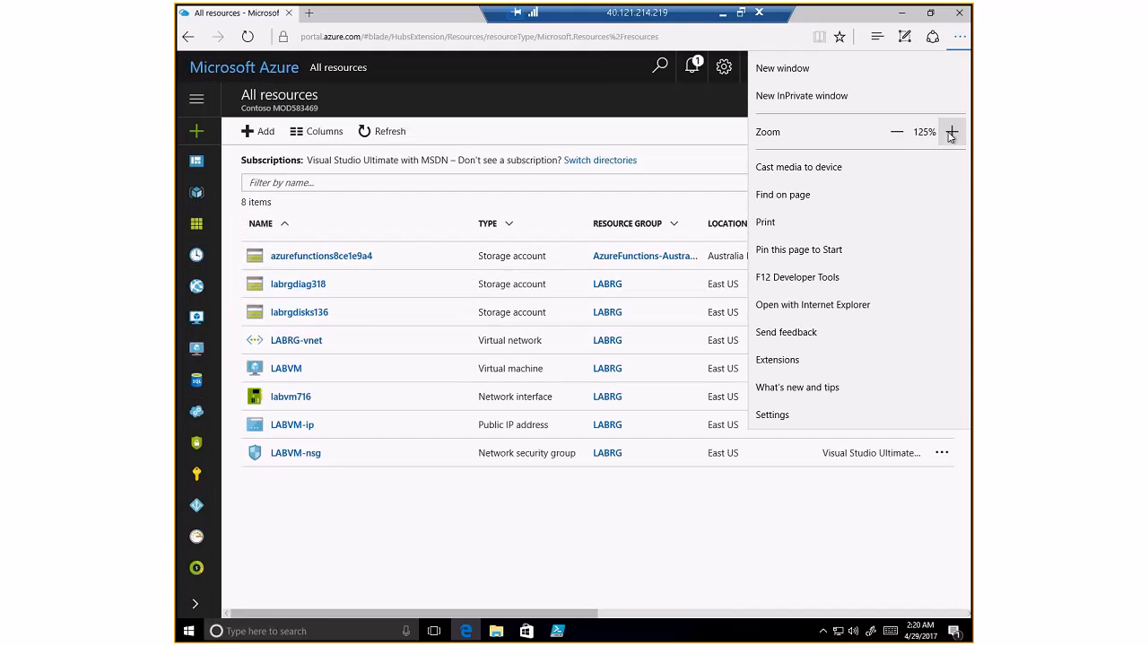
pyautogui.click(234, 69)
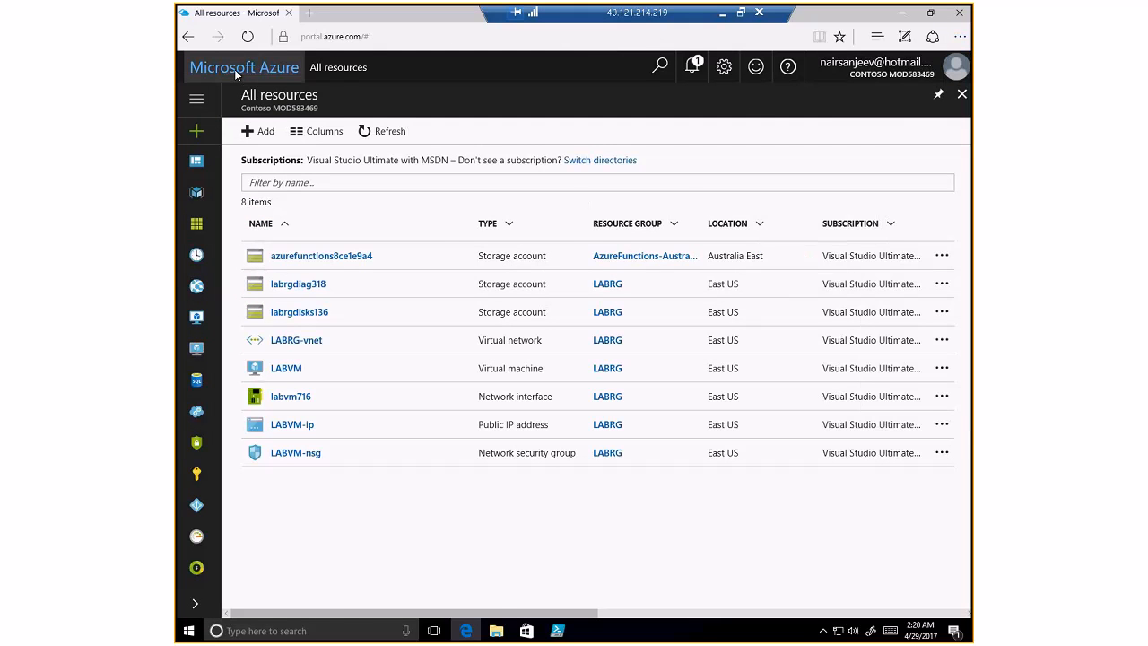
# - Reset the Edge page zoom back to 100%
pyautogui.click(959, 36)
pyautogui.click(896, 133)
pyautogui.click(897, 133)
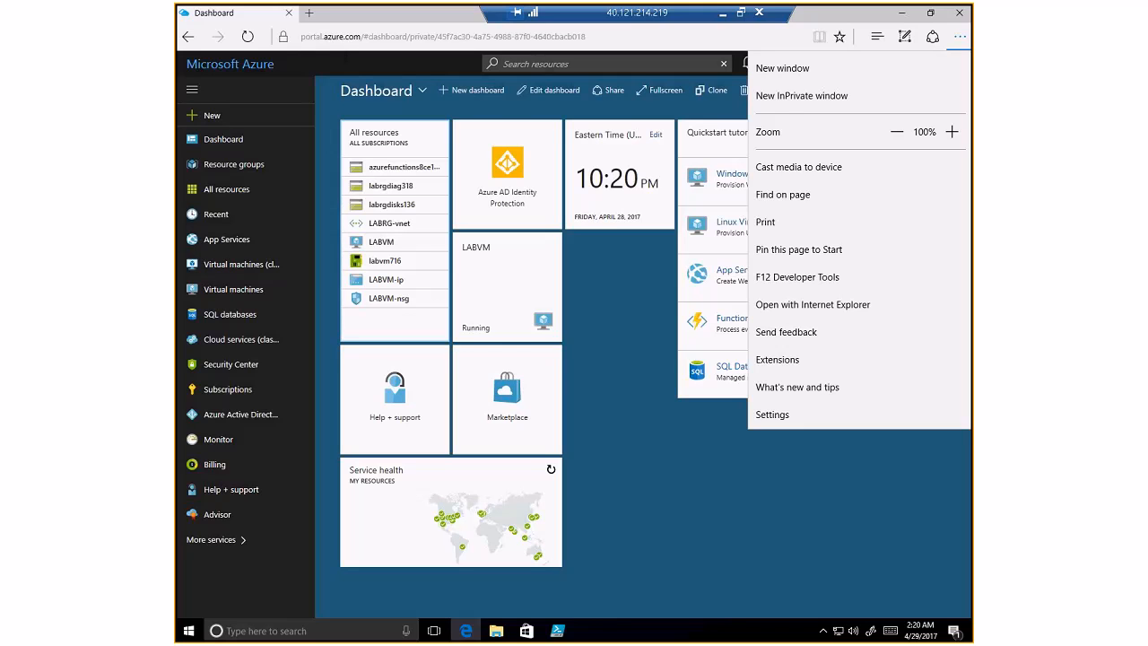
pyautogui.click(689, 484)
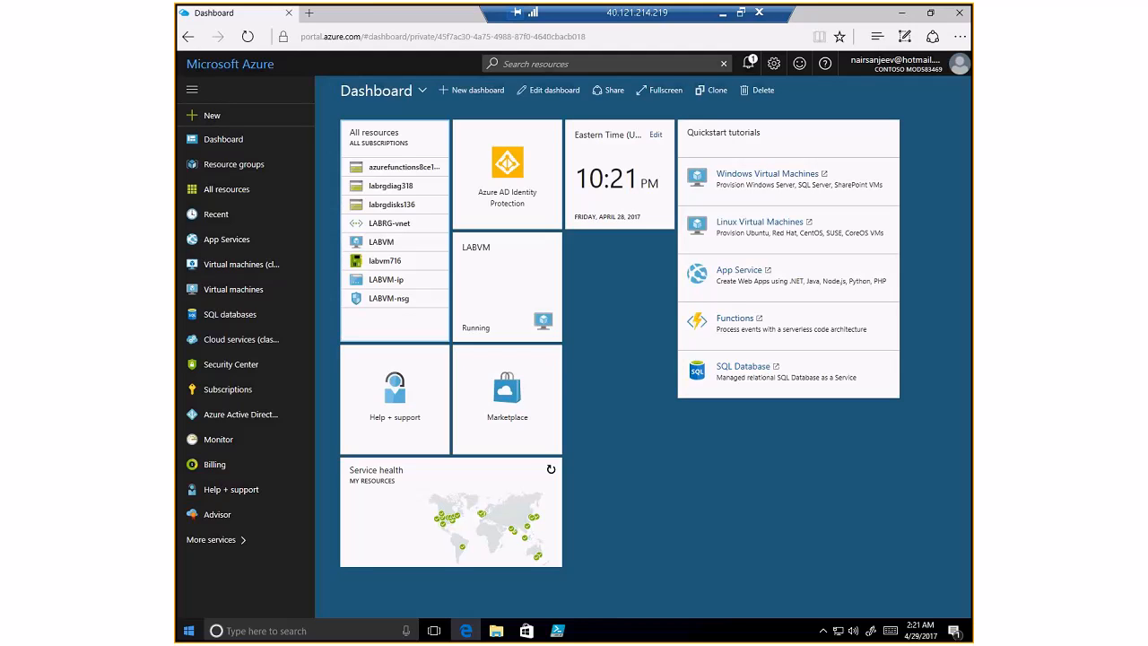
pyautogui.click(204, 121)
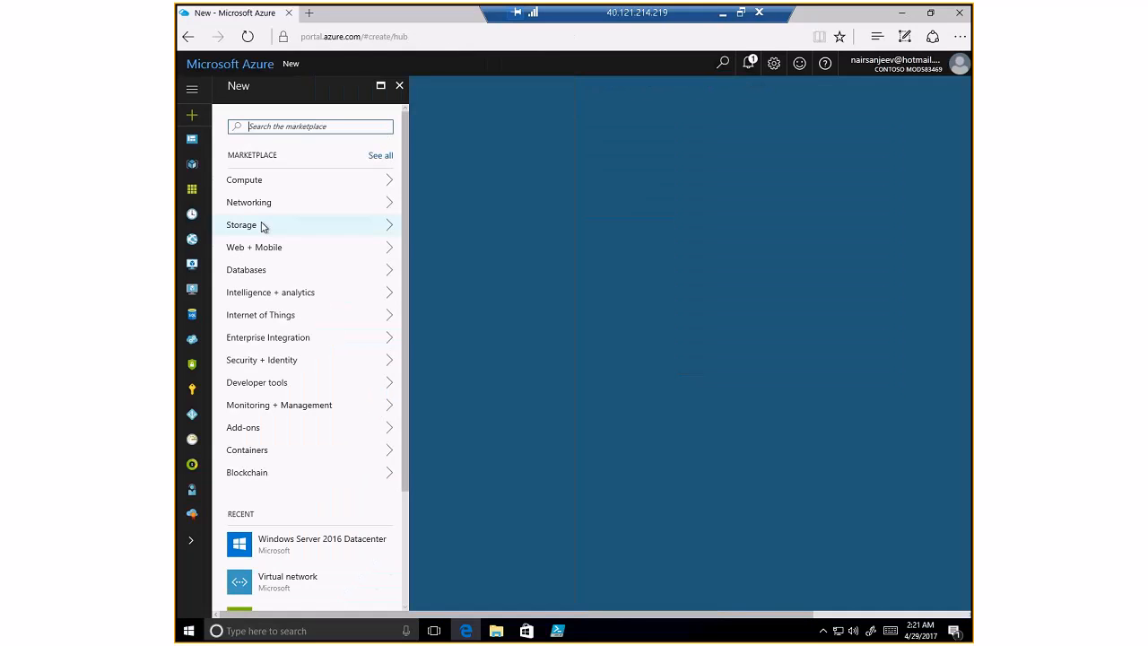
# - Choose Networking > Virtual network with the Resource Manager model and open its create form
pyautogui.click(259, 211)
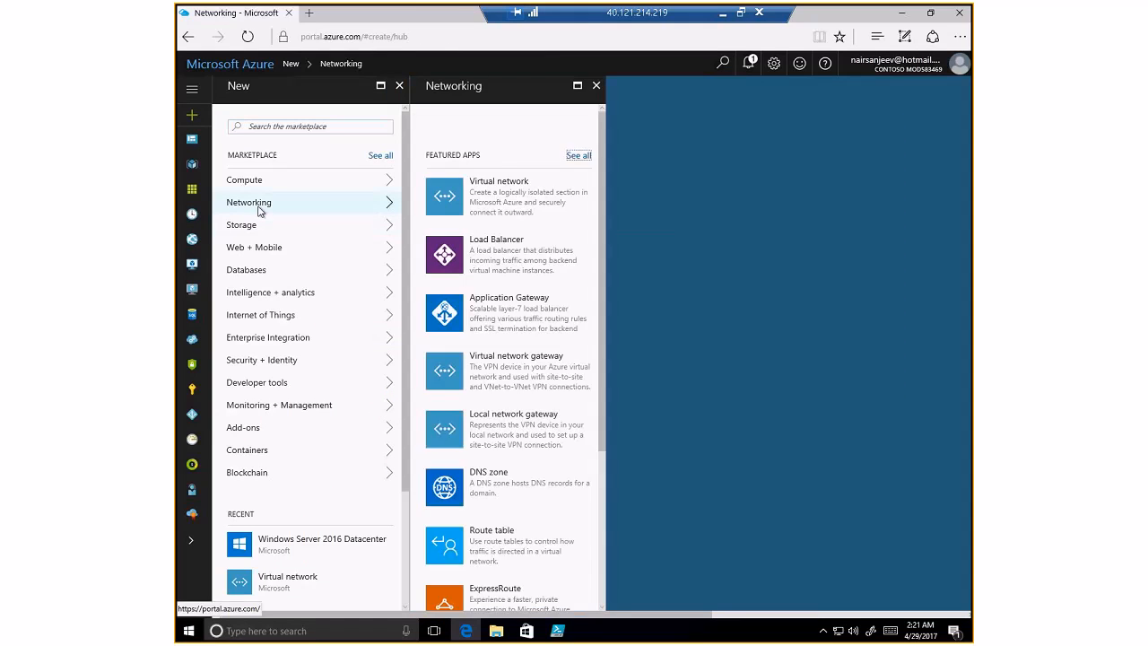
pyautogui.click(438, 190)
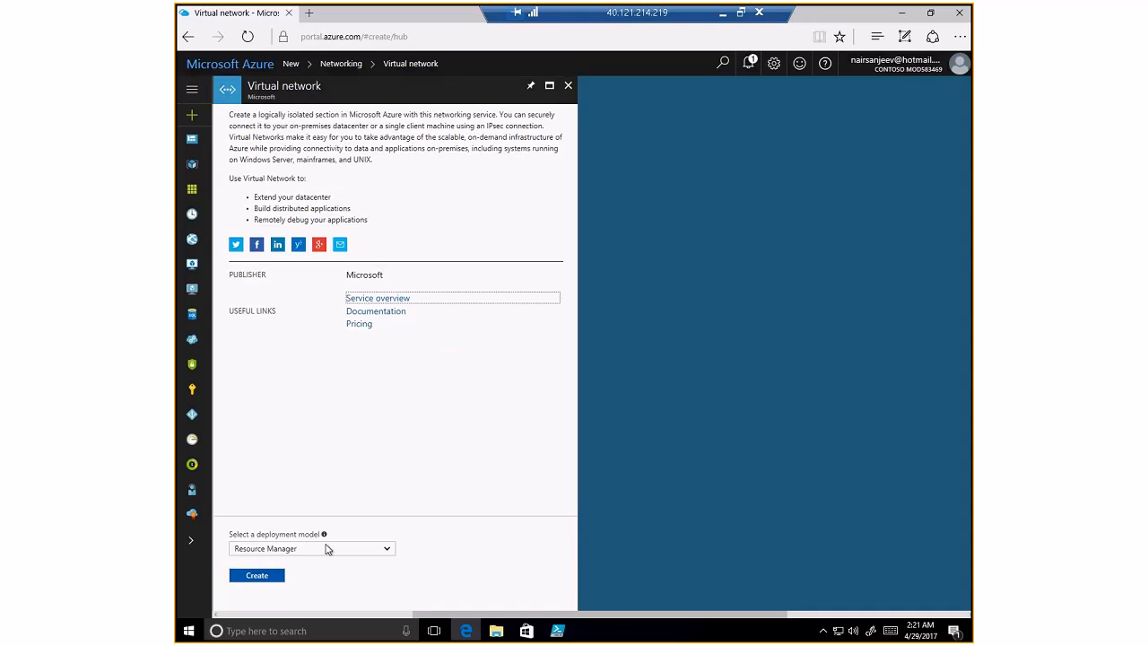
pyautogui.moveTo(325, 536)
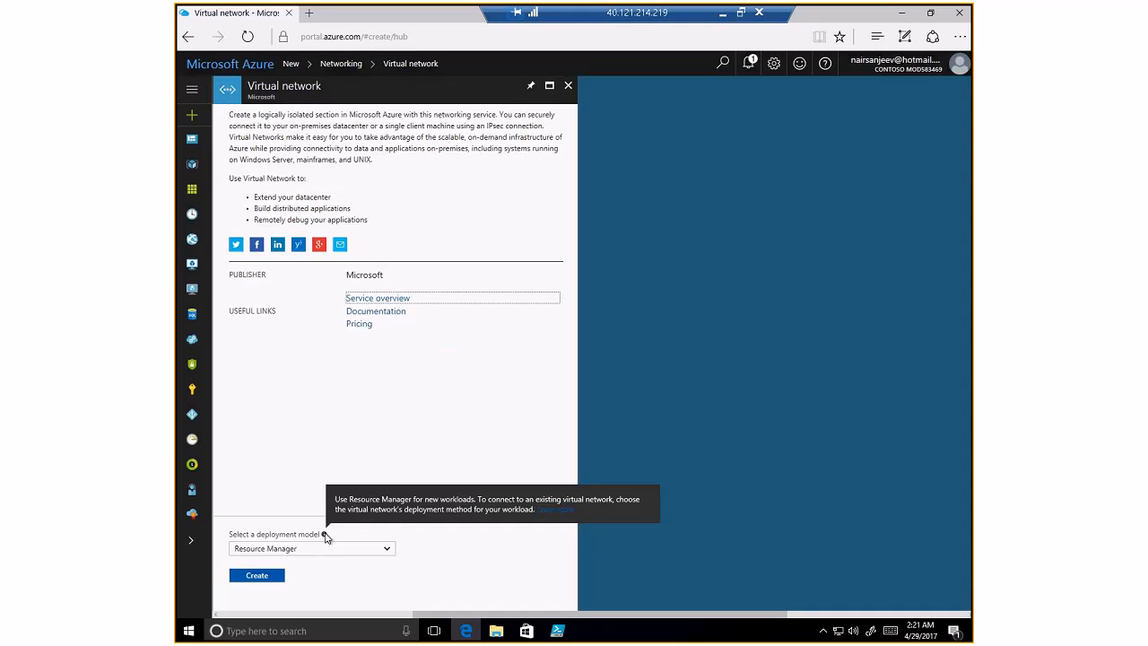
pyautogui.click(255, 576)
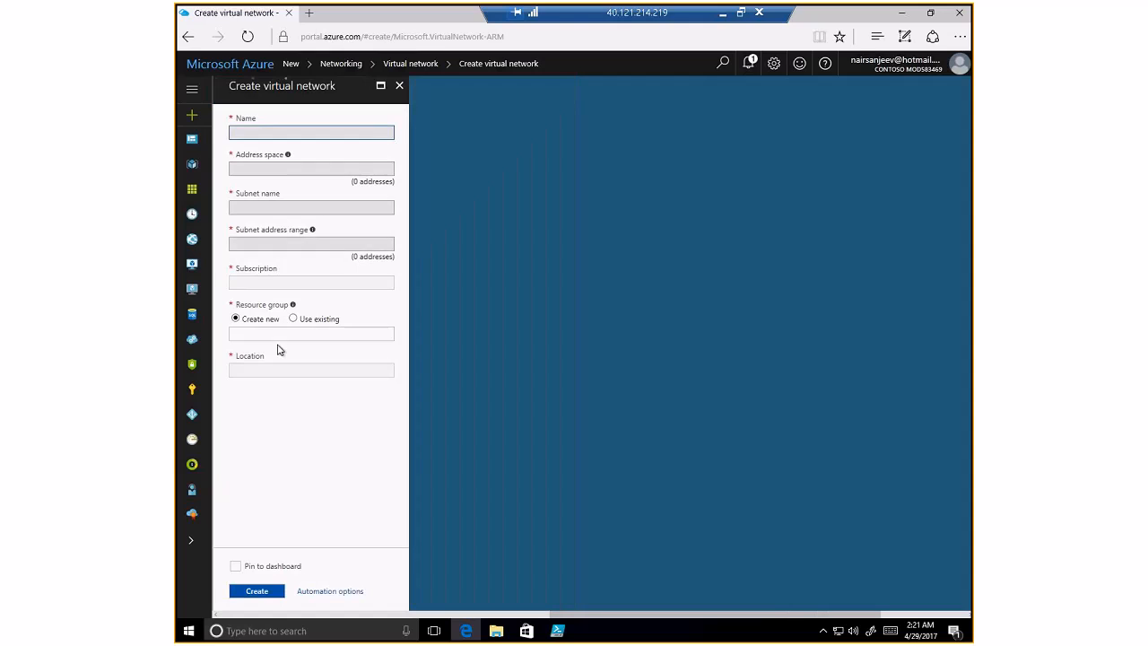
# - Name the network OpsTrainingVNET and change its address space to 10.0.0.0/24
pyautogui.click(300, 134)
pyautogui.write('OpsTrainingVNET')
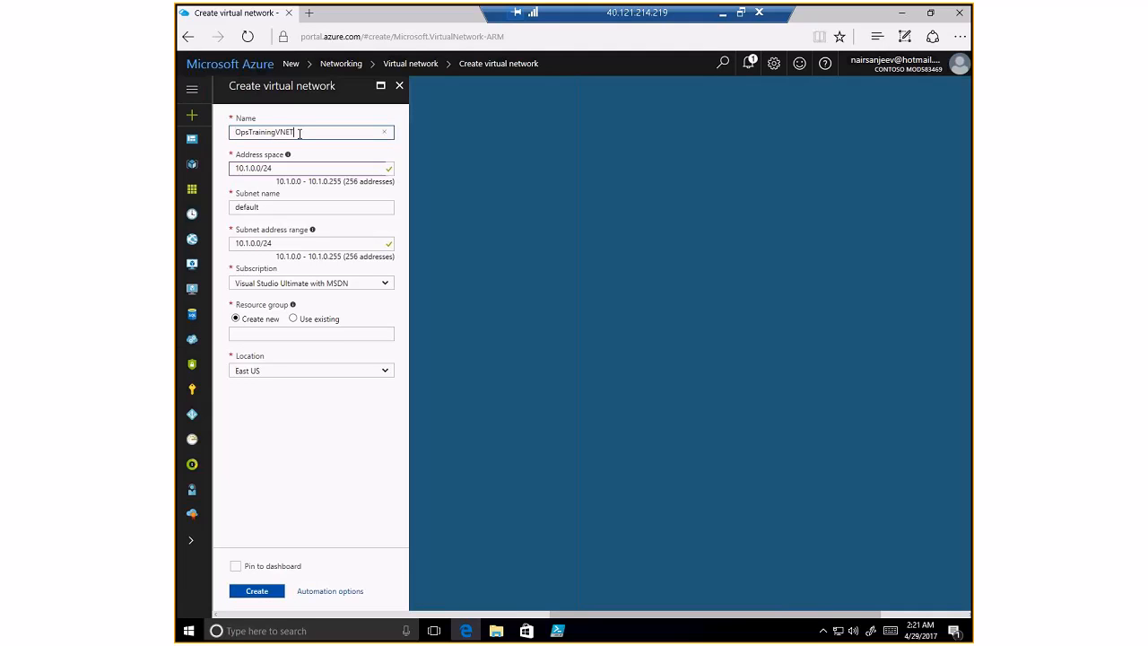
pyautogui.click(250, 168)
pyautogui.hotkey('shift', 'Right')
pyautogui.write('0')
pyautogui.click(330, 207)
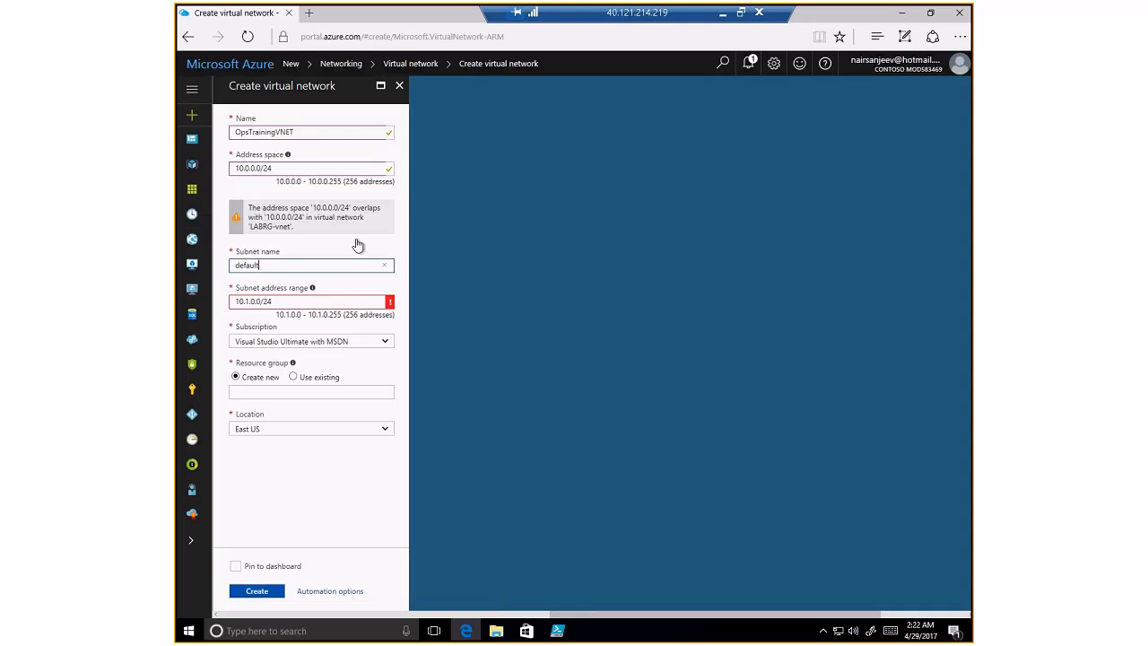
# - Widen the address space to 10.0.0.0/16 and define subnet Apps with range 10.0.0.0/24
pyautogui.click(289, 168)
pyautogui.press('BackSpace')
pyautogui.press('BackSpace')
pyautogui.write('16')
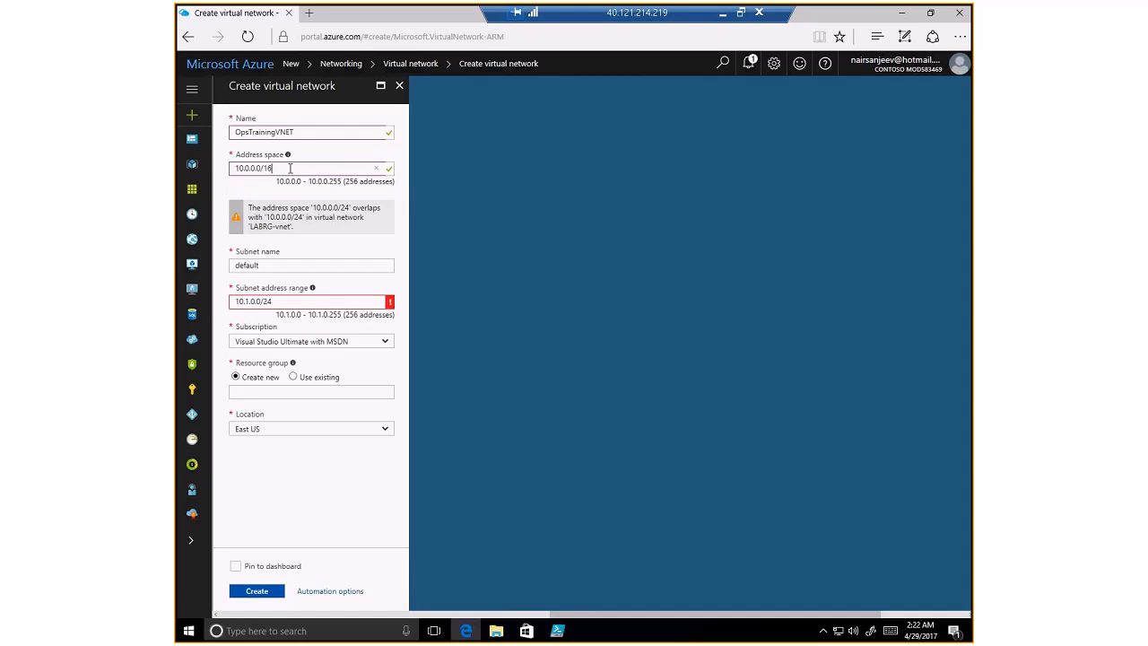
pyautogui.click(315, 265)
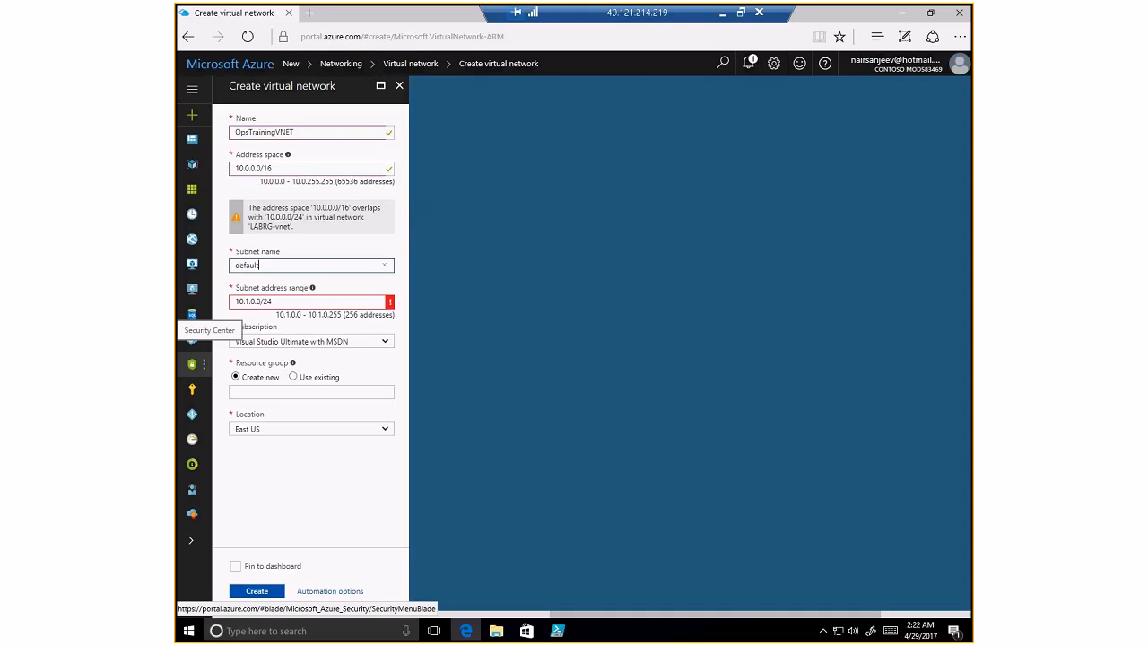
pyautogui.hotkey('ctrl', 'a')
pyautogui.write('Apps')
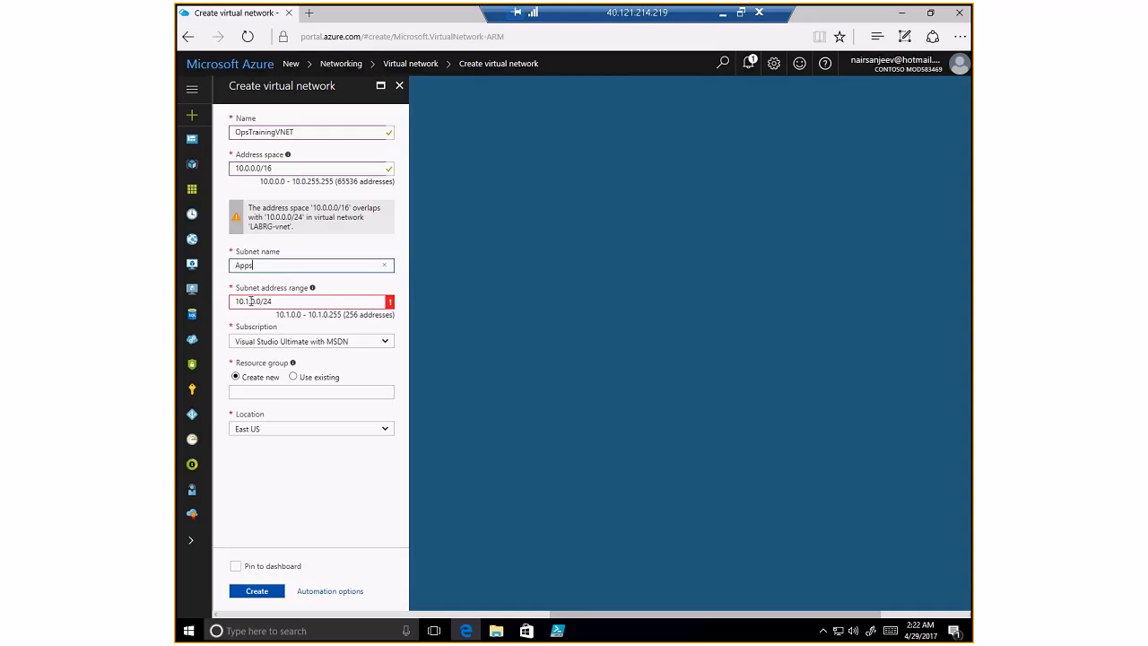
pyautogui.click(251, 302)
pyautogui.press('BackSpace')
pyautogui.write('0')
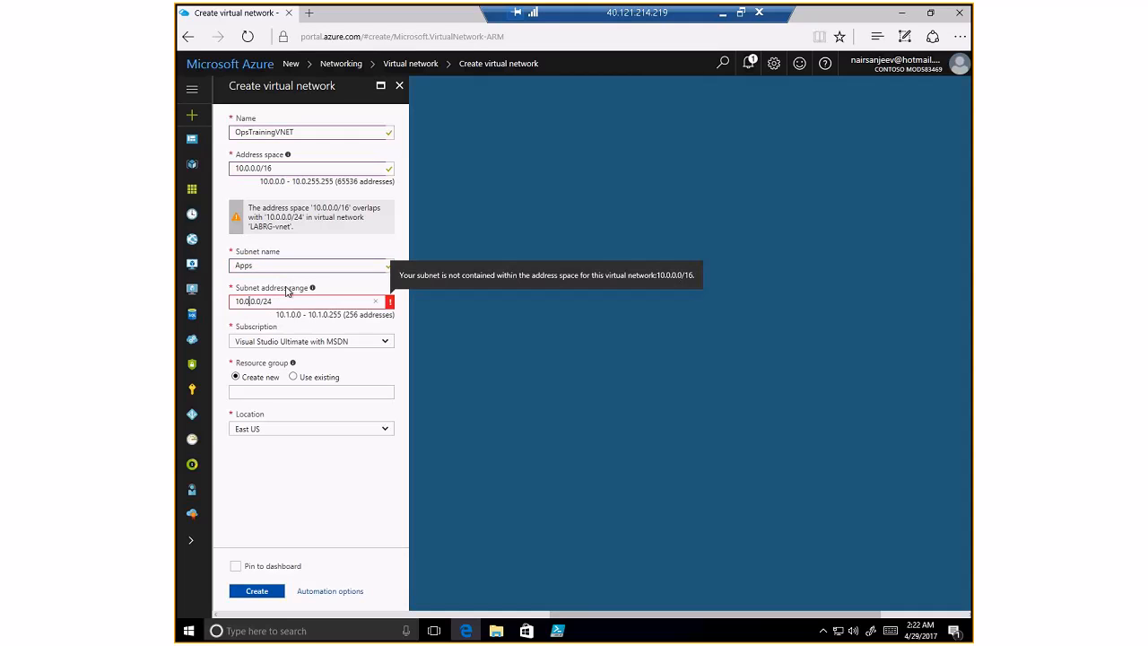
# - Create new resource group OpsVNETRmRG, pin to dashboard, and submit the virtual network
pyautogui.click(303, 391)
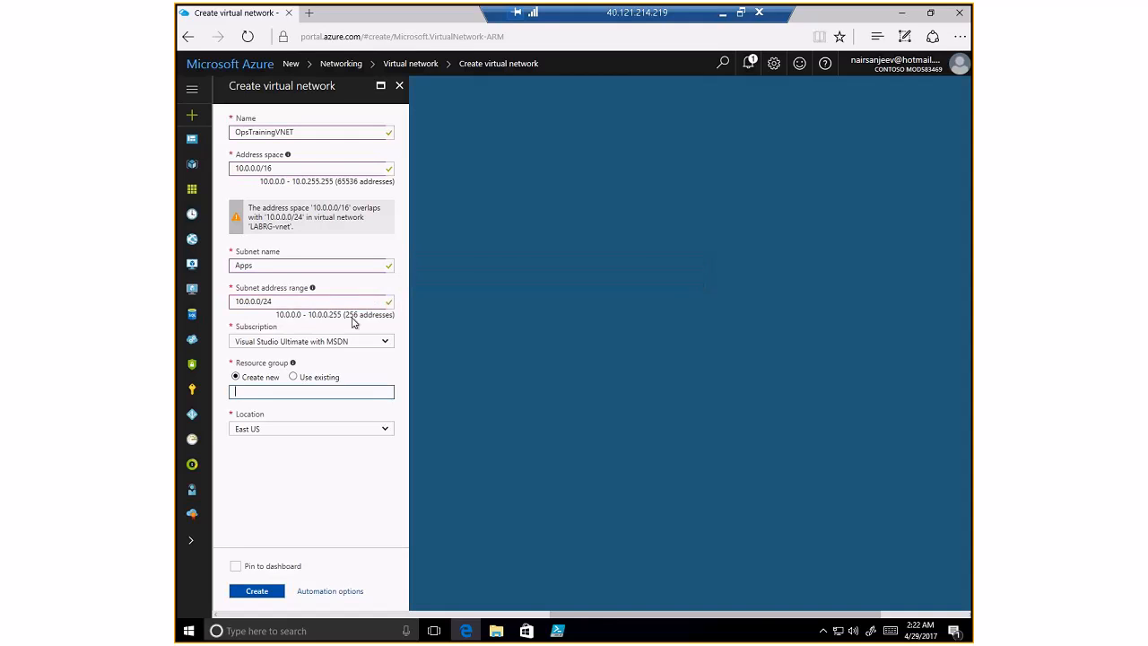
pyautogui.moveTo(345, 314); pyautogui.dragTo(394, 315)
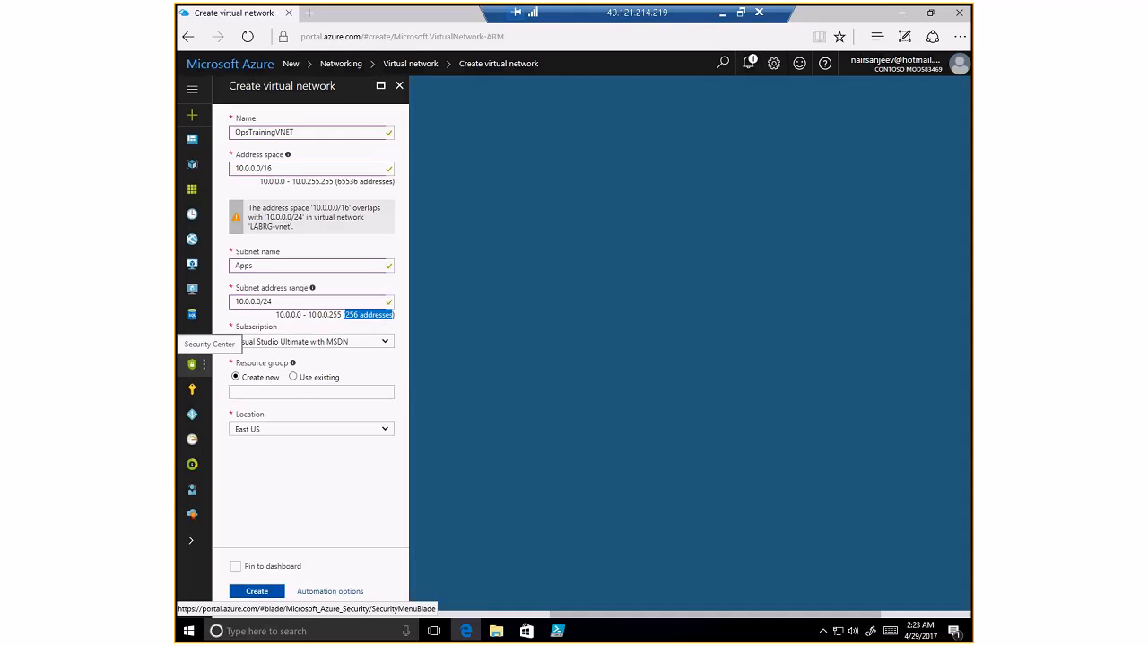
pyautogui.click(500, 377)
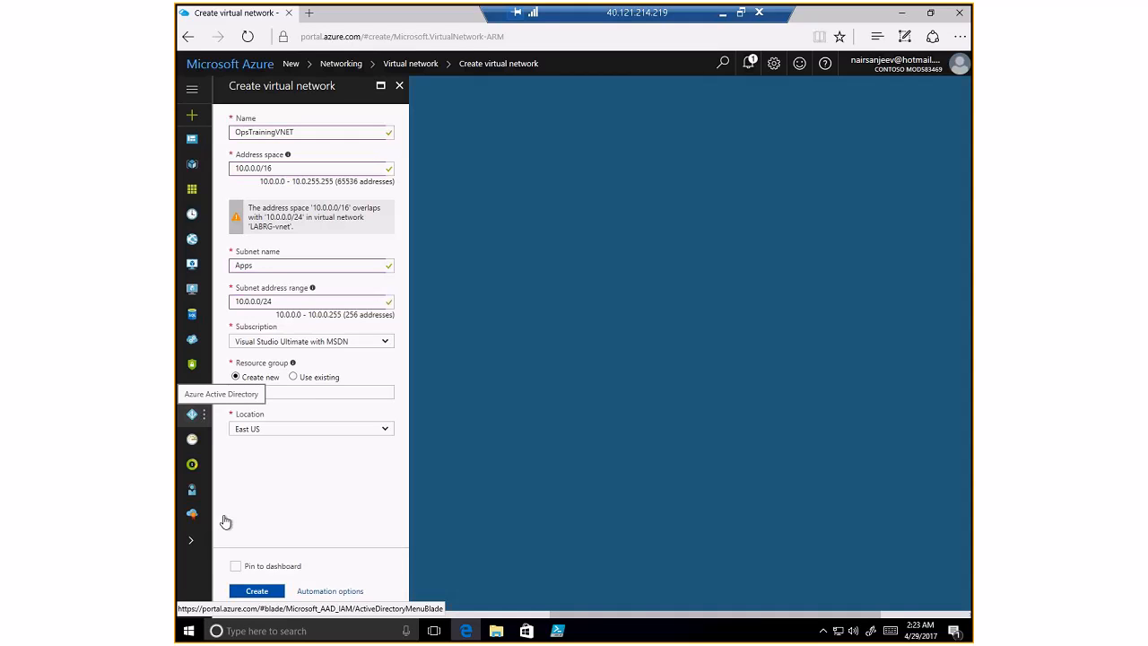
pyautogui.click(310, 392)
pyautogui.write('OpsVNETRmRG')
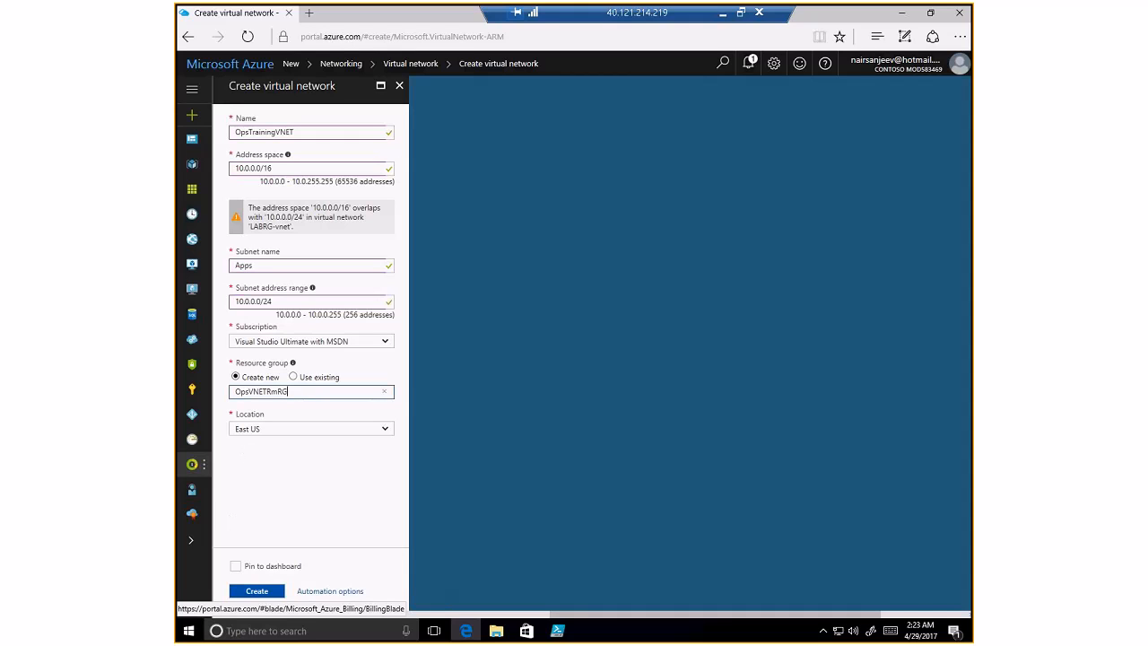
pyautogui.click(235, 566)
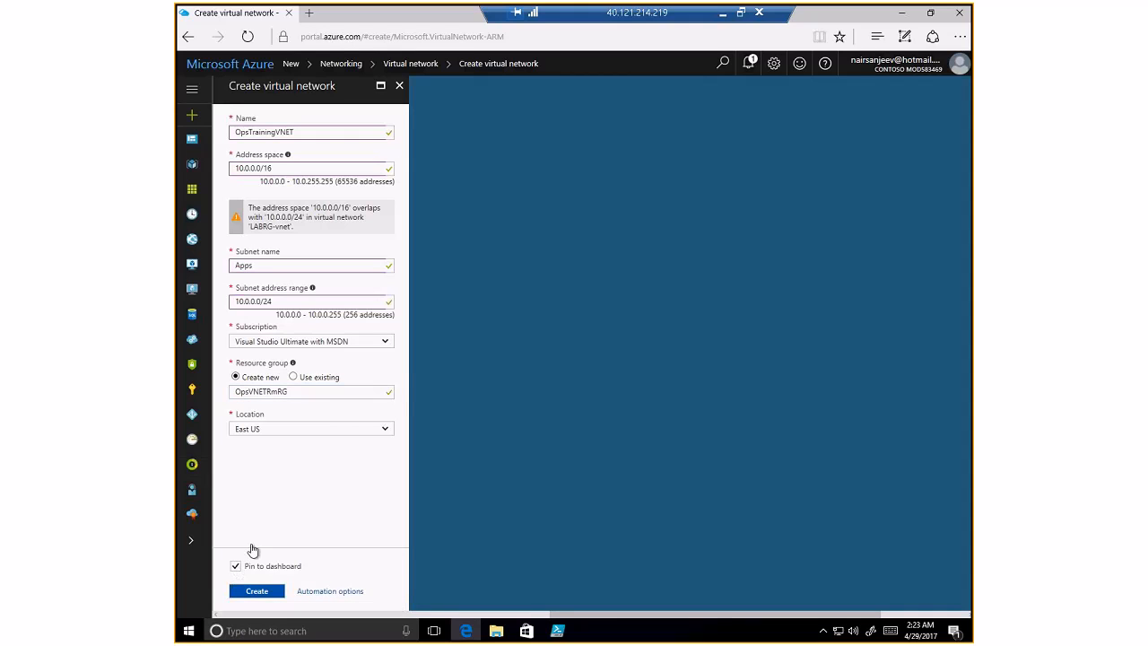
pyautogui.click(261, 592)
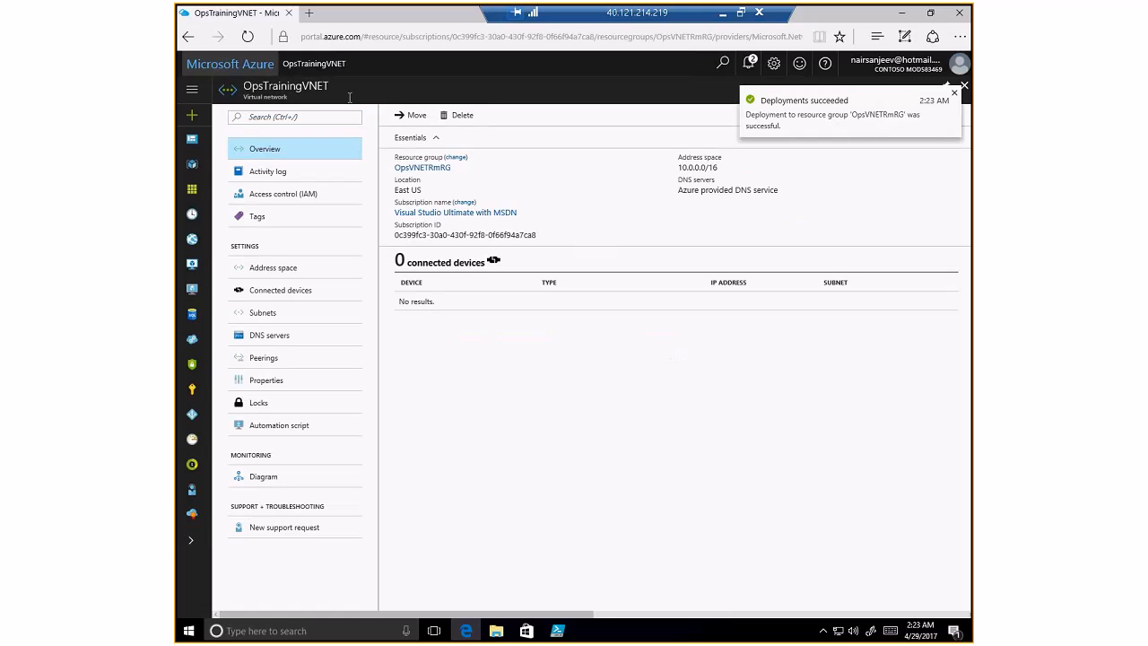
# - Open the deployed OpsTrainingVNET and view its Subnets list showing Apps at 10.0.0.0/24
pyautogui.click(313, 154)
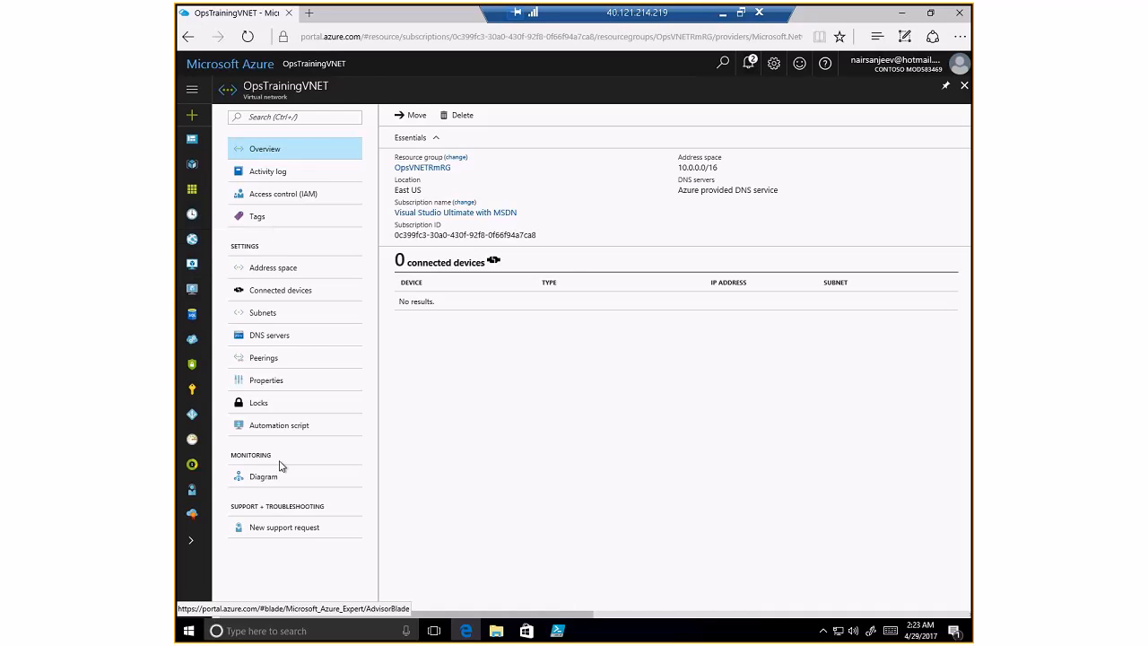
pyautogui.click(264, 316)
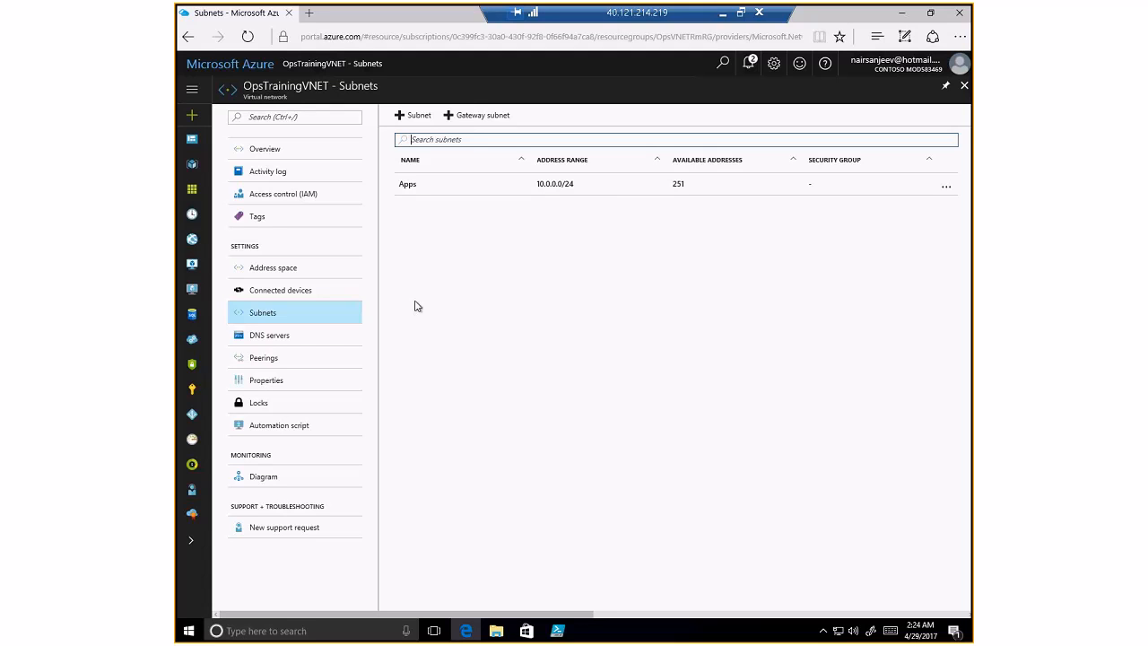
# - Add a subnet named Data with range 10.0.1.0/24 to OpsTrainingVNET
pyautogui.click(415, 116)
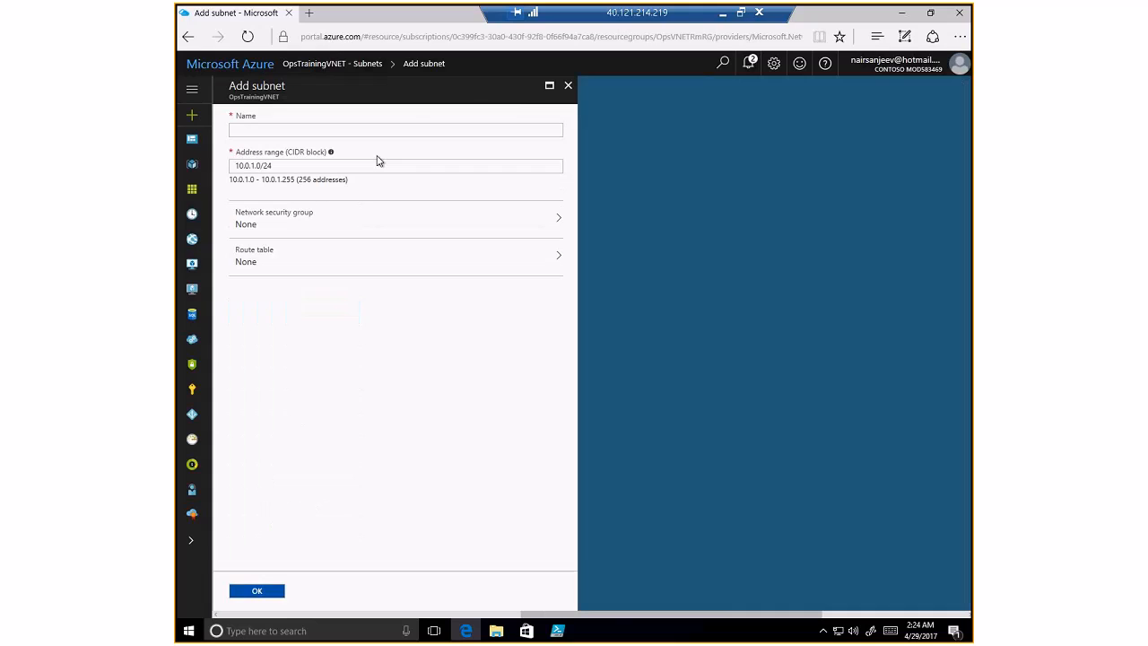
pyautogui.click(252, 130)
pyautogui.write('Data')
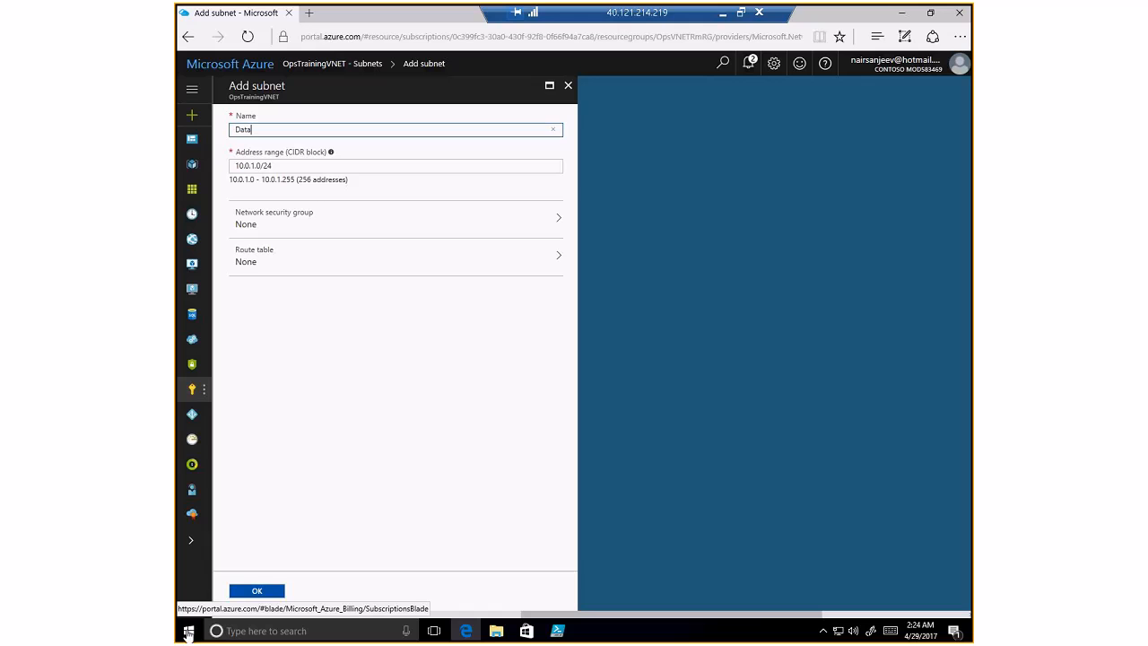
pyautogui.click(276, 591)
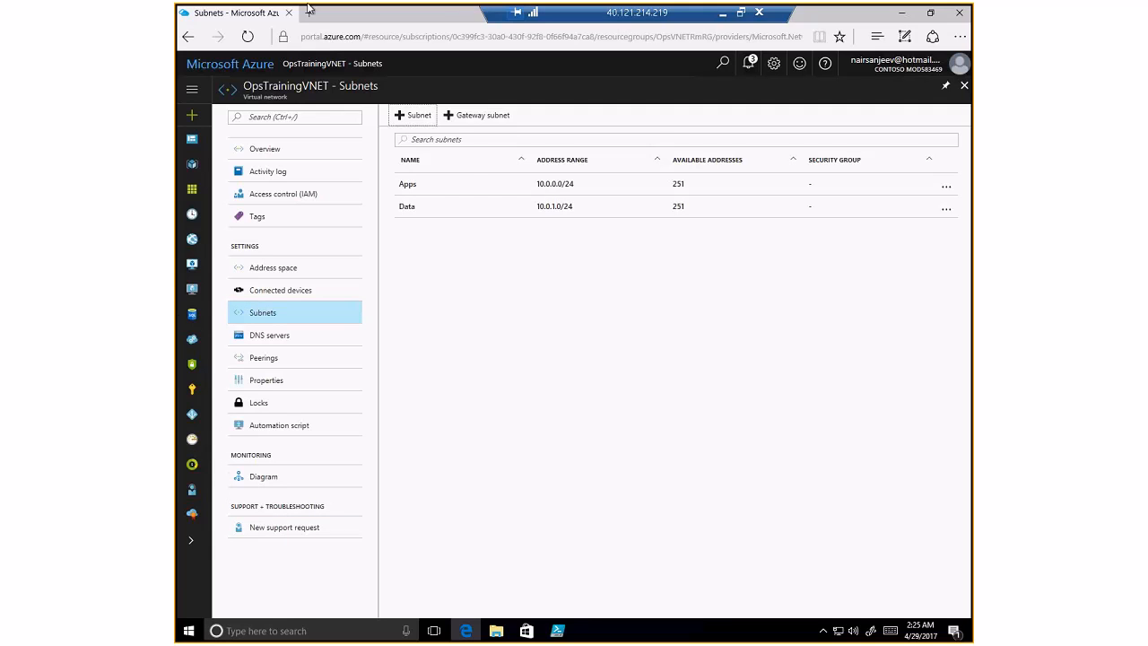
pyautogui.click(192, 116)
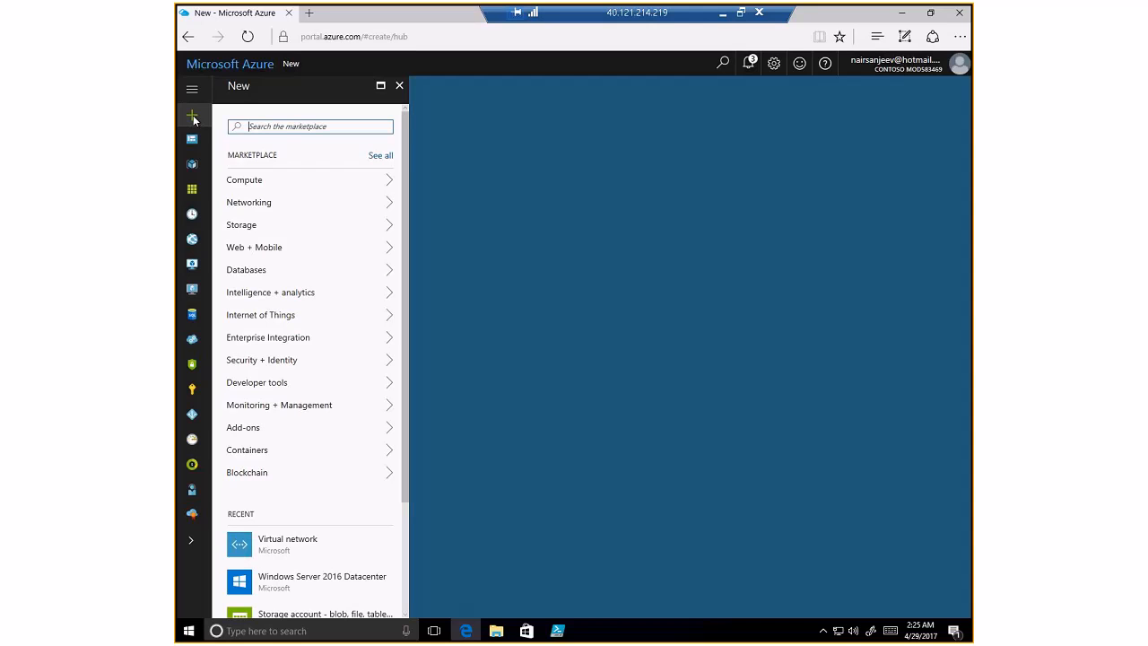
# - Pick Compute > Windows Server 2016 Datacenter and start creating the VM
pyautogui.click(248, 181)
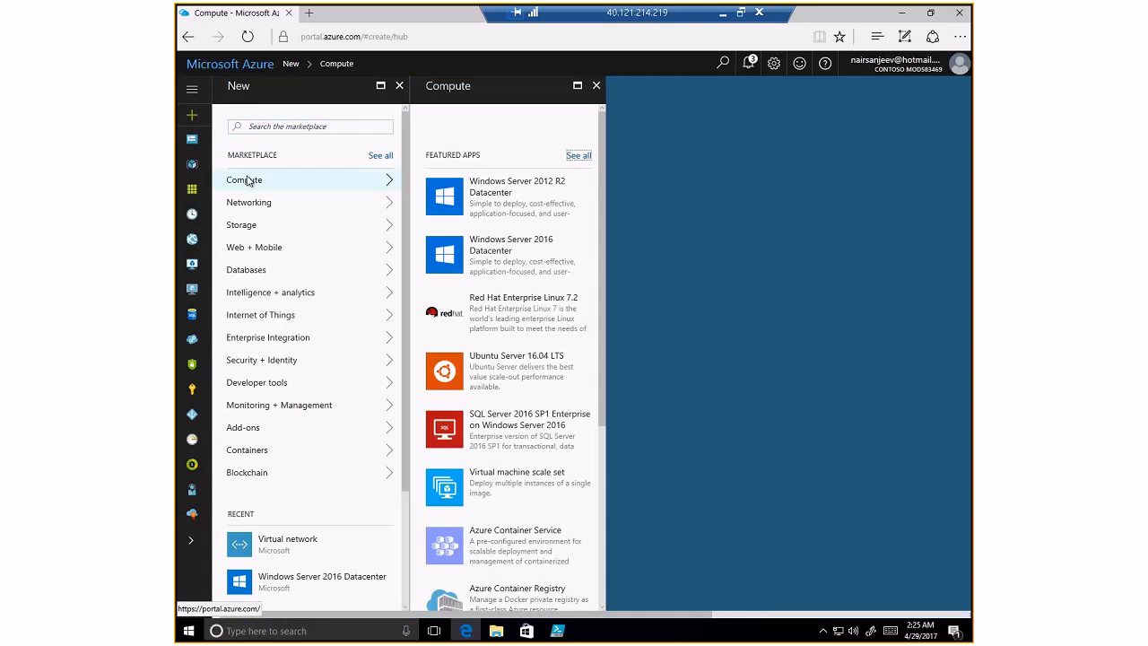
pyautogui.click(536, 256)
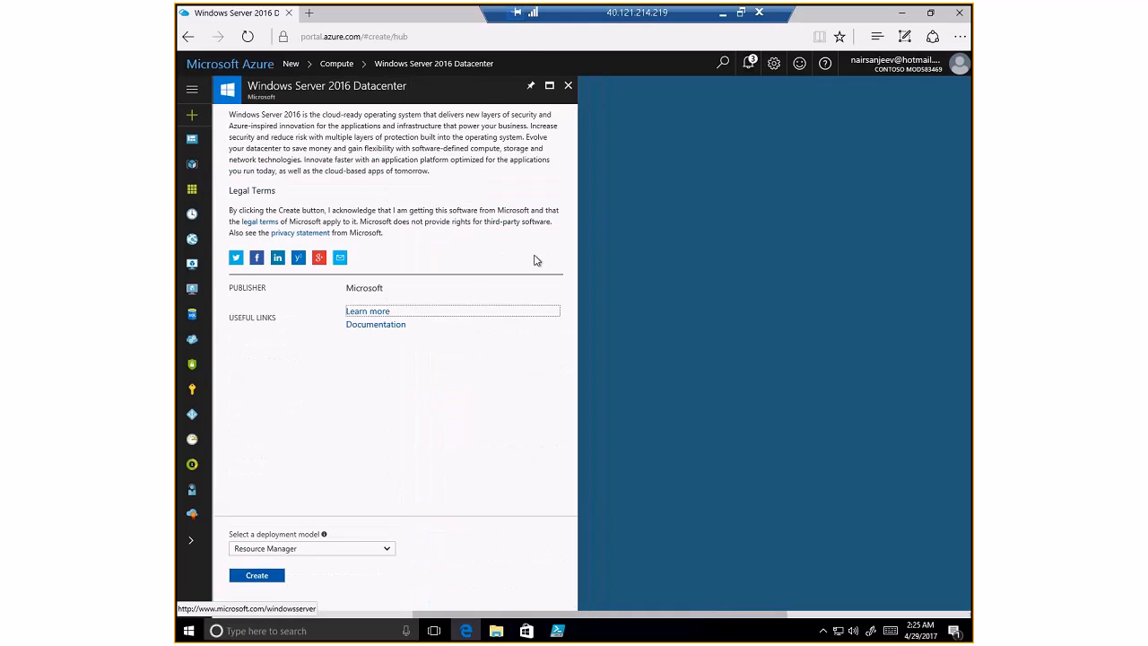
pyautogui.click(266, 575)
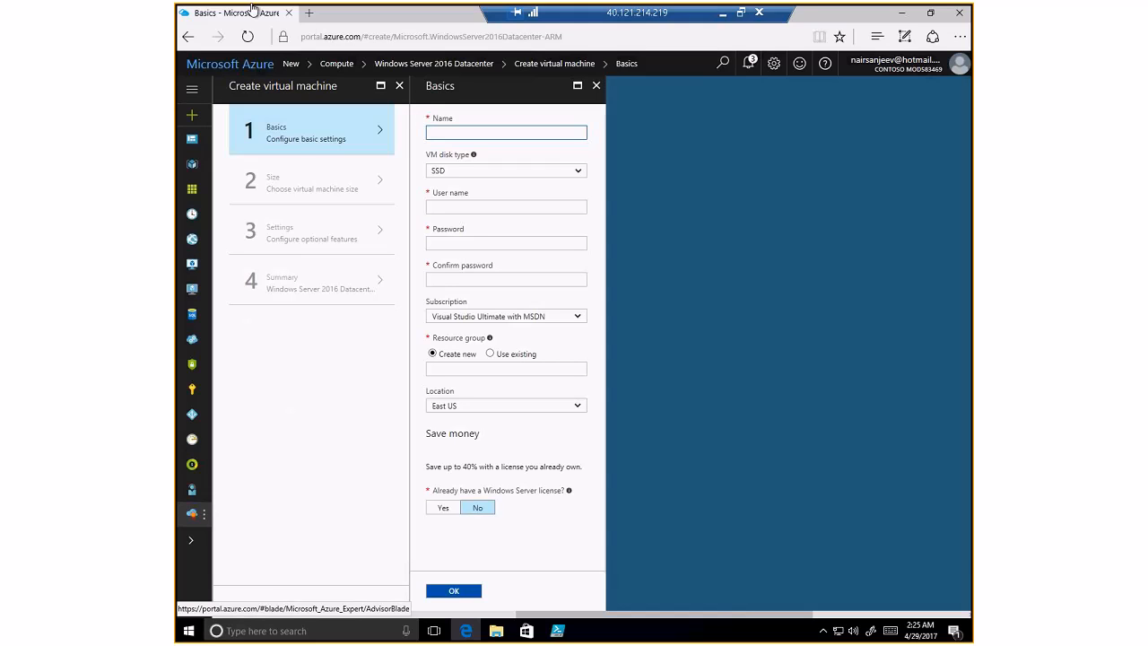
# - Name the VM WebVM-1 and keep SSD as the disk type
pyautogui.write('WebVM-1')
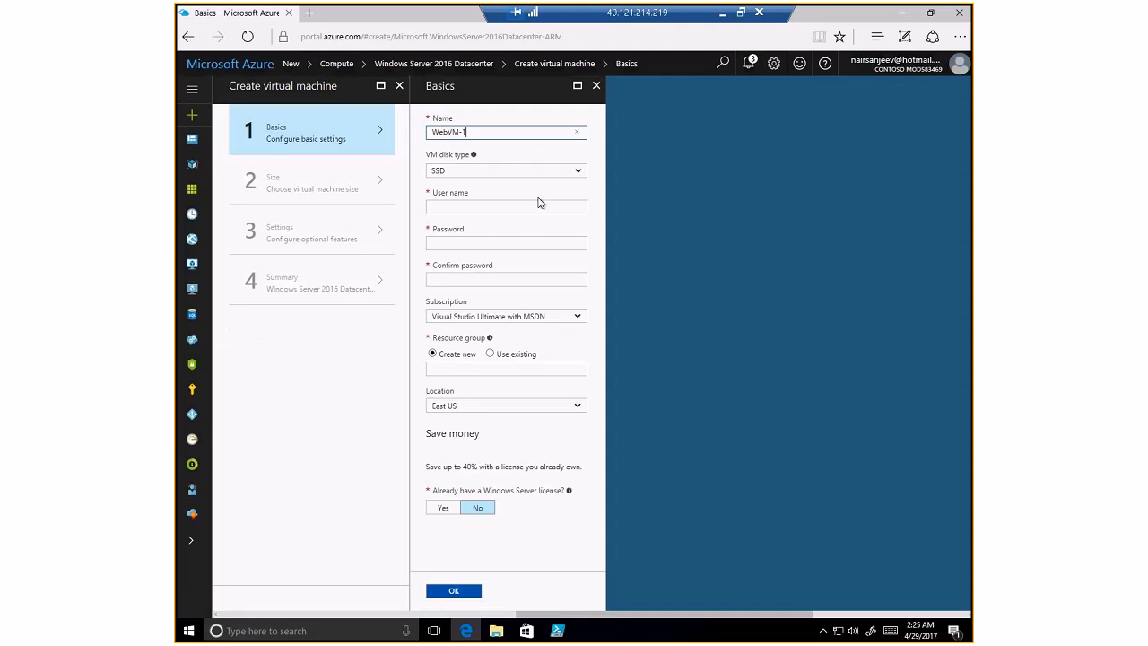
pyautogui.moveTo(473, 157)
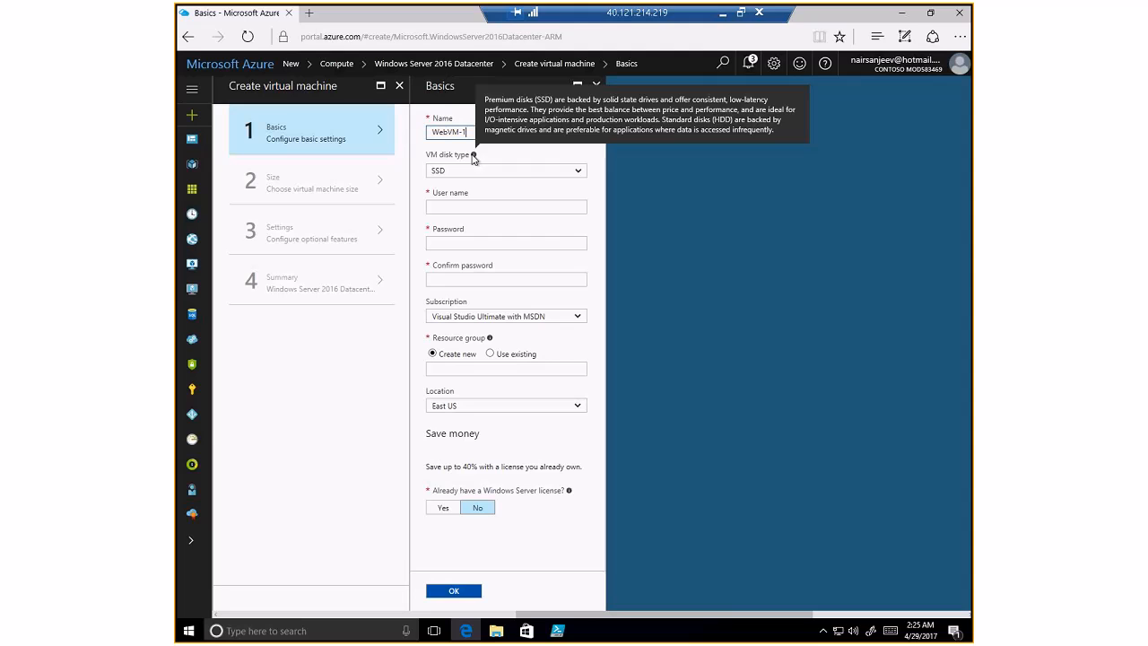
pyautogui.click(529, 170)
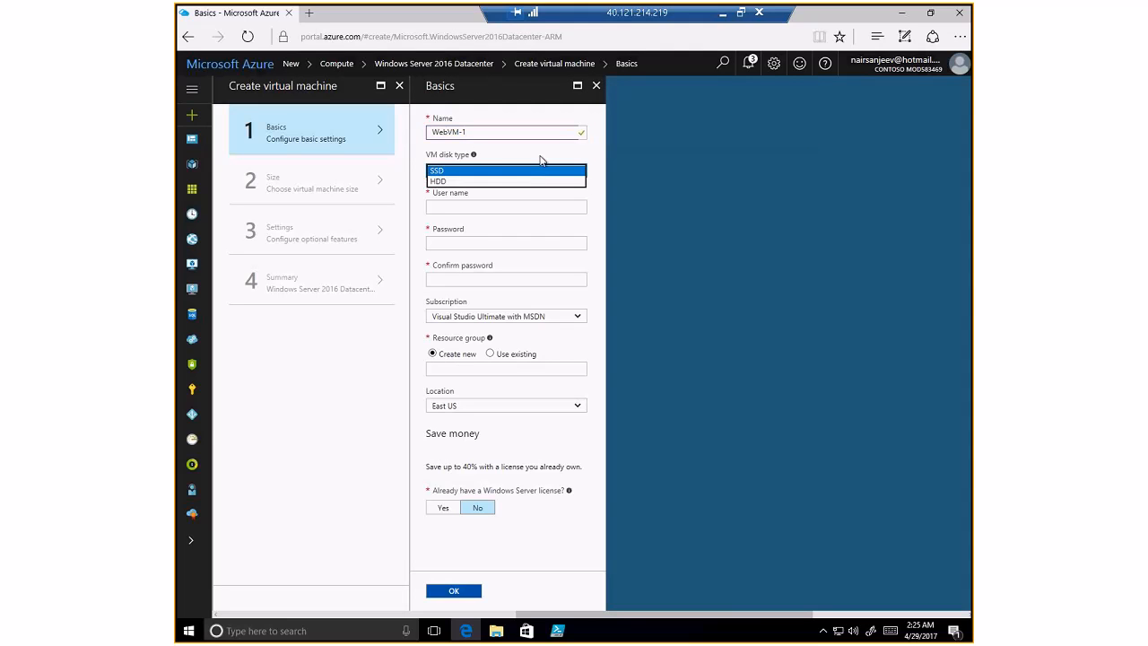
pyautogui.click(541, 159)
# - Enter the admin user name and the account password, confirming it
pyautogui.click(460, 205)
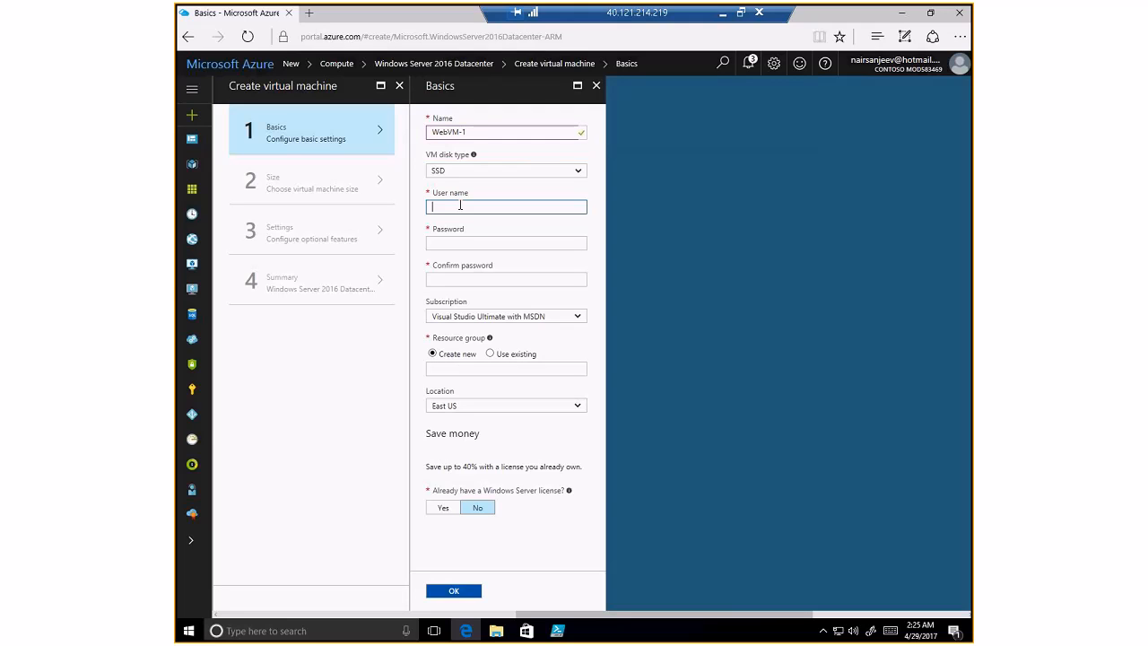
pyautogui.write('snair')
pyautogui.click(458, 242)
pyautogui.write('••••••••••••')
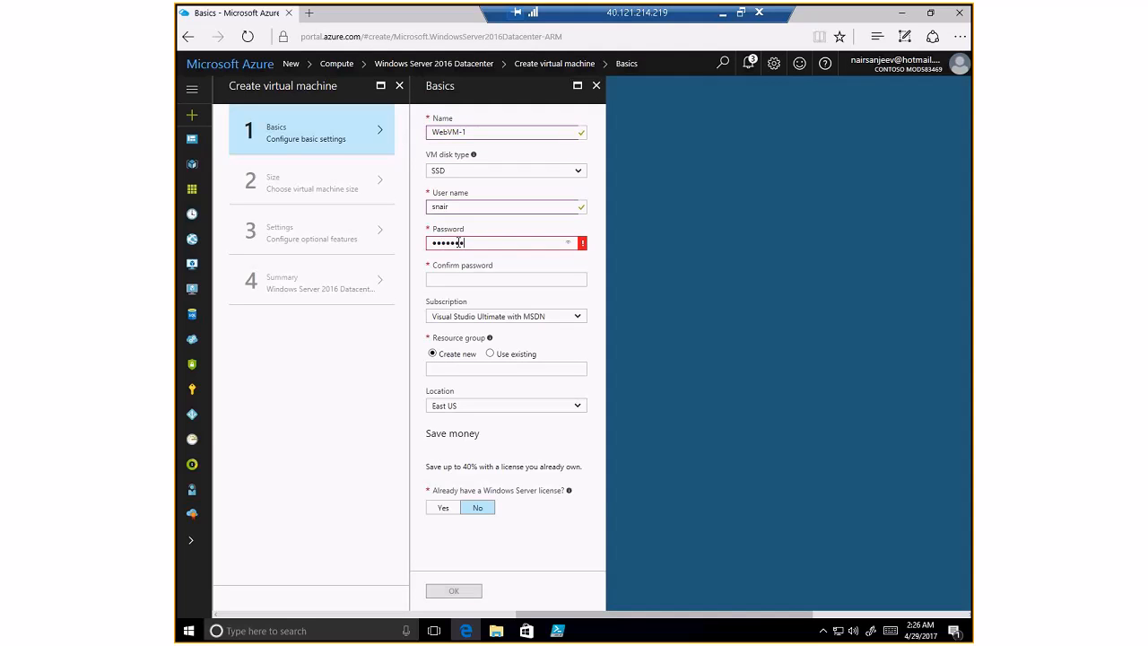
pyautogui.click(455, 278)
pyautogui.write('•••••••')
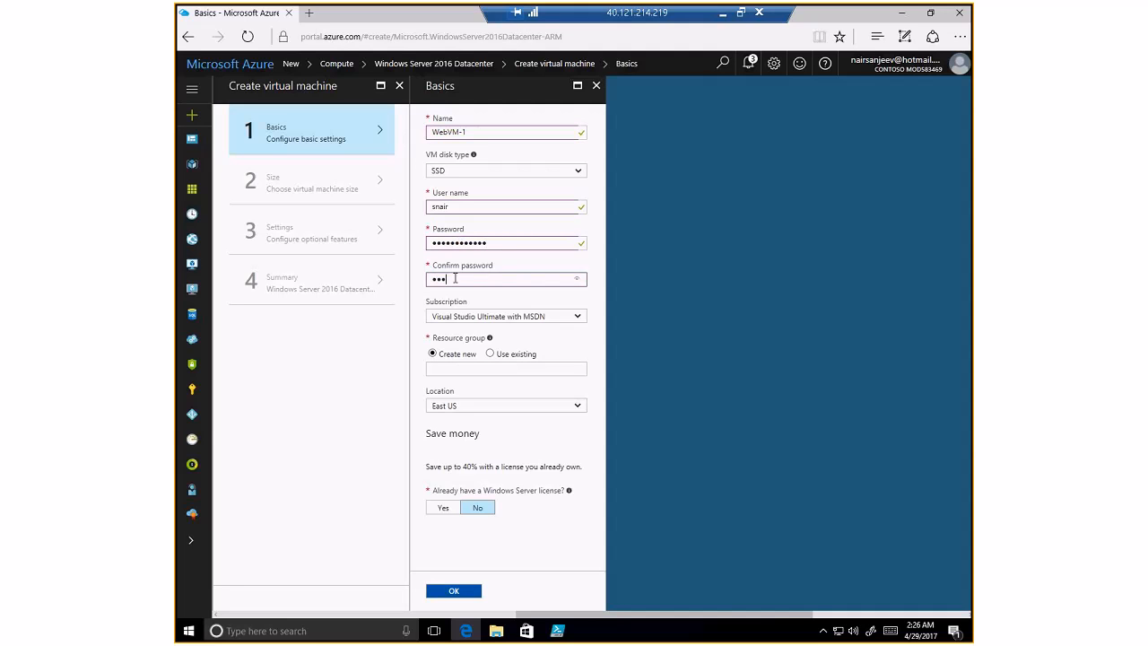
pyautogui.write('•••••')
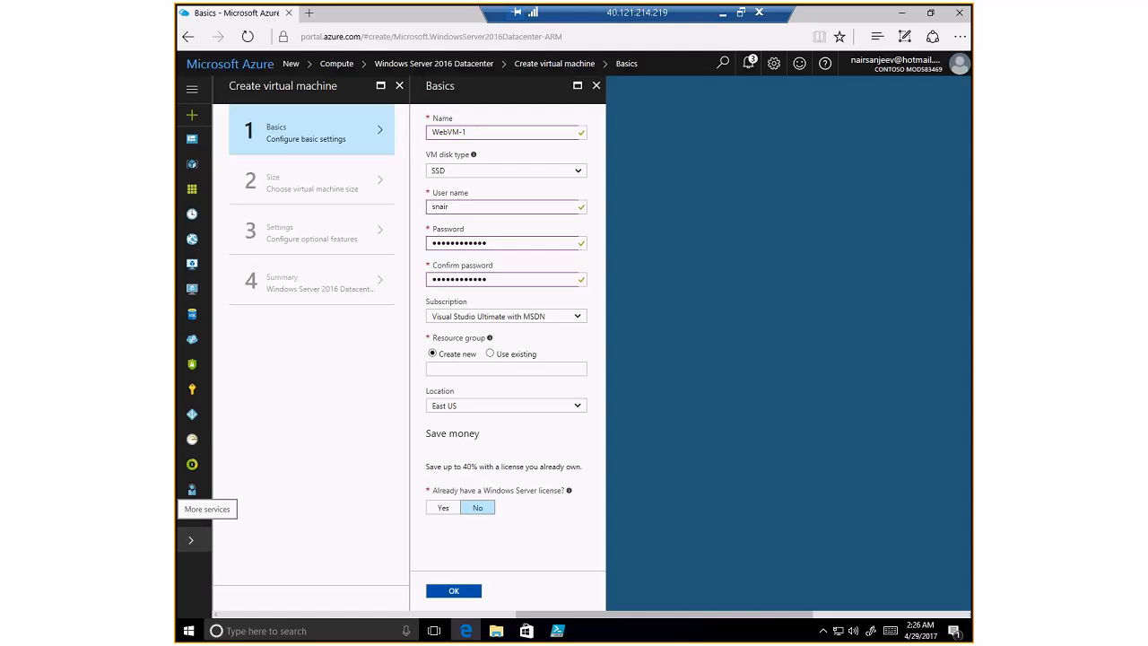
pyautogui.click(449, 369)
# - Fill in OpsVMRmRG as the new resource group name
pyautogui.write('OpsVMRmRG')
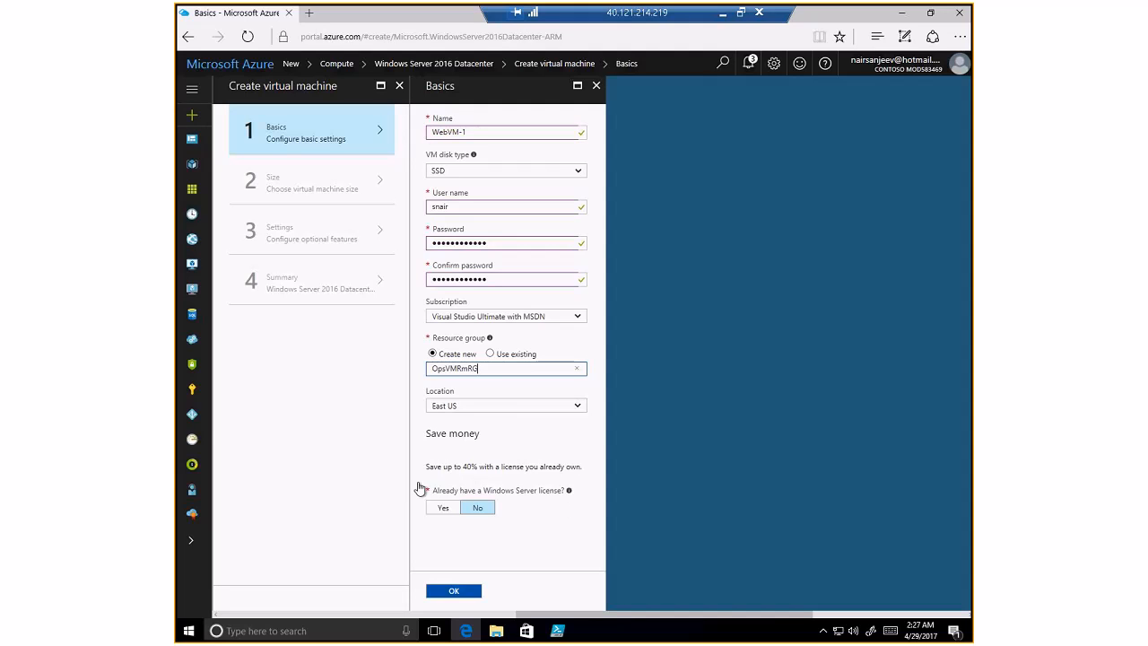
pyautogui.moveTo(426, 467); pyautogui.dragTo(462, 466)
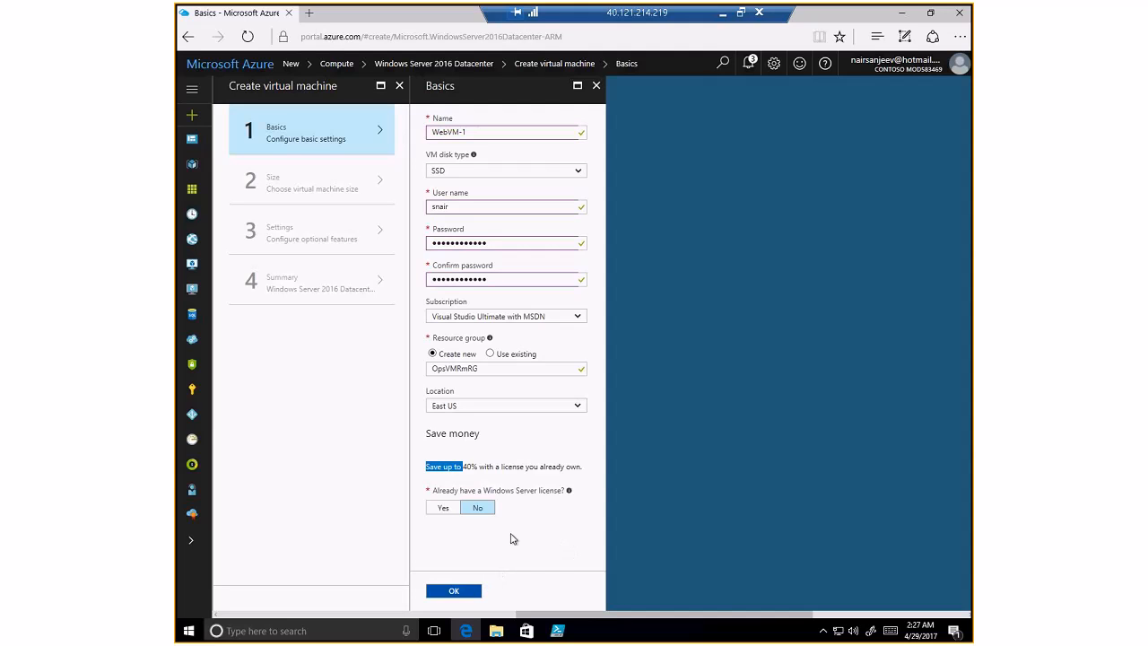
# - Confirm the Basics settings and select the DS1_V2 Standard VM size from all sizes
pyautogui.click(462, 591)
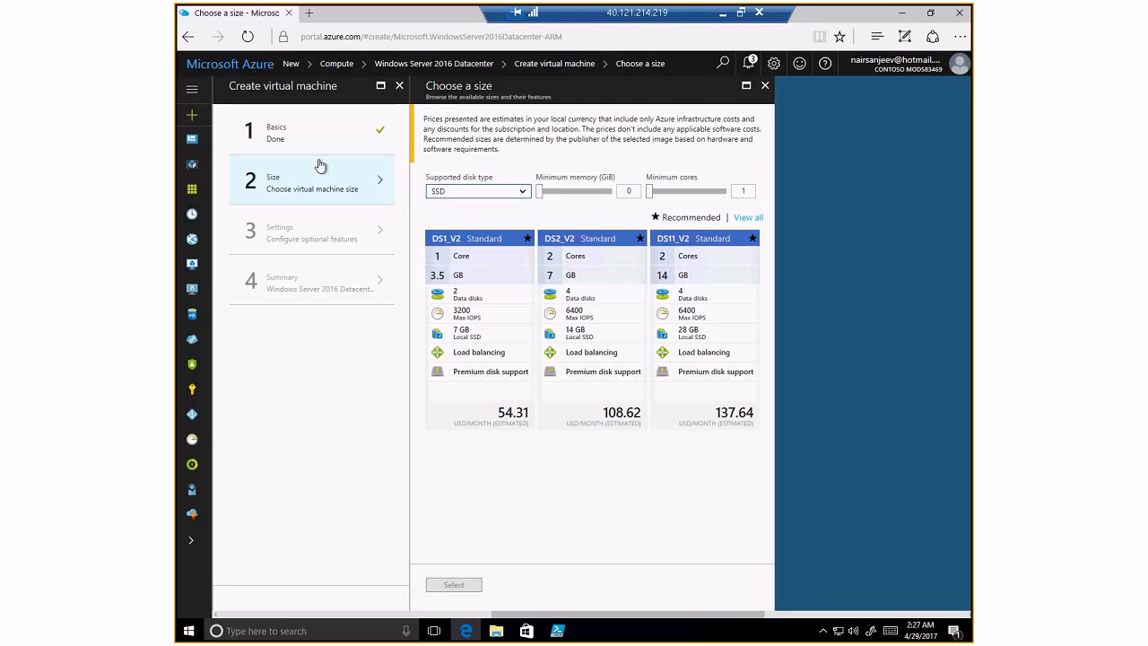
pyautogui.click(475, 271)
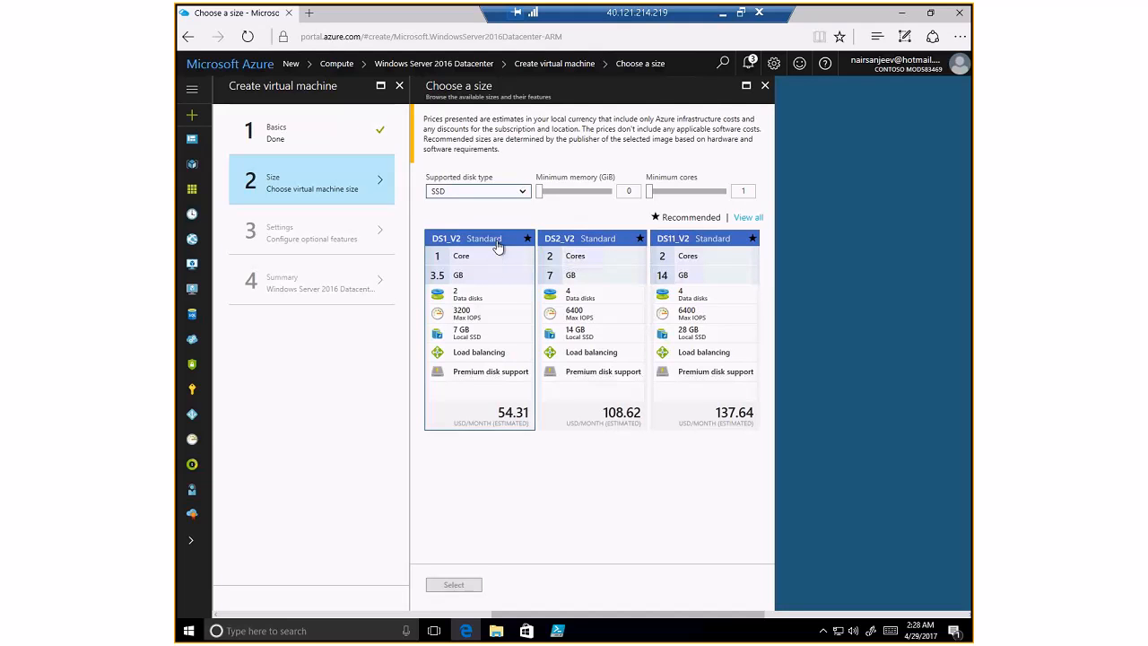
pyautogui.click(729, 239)
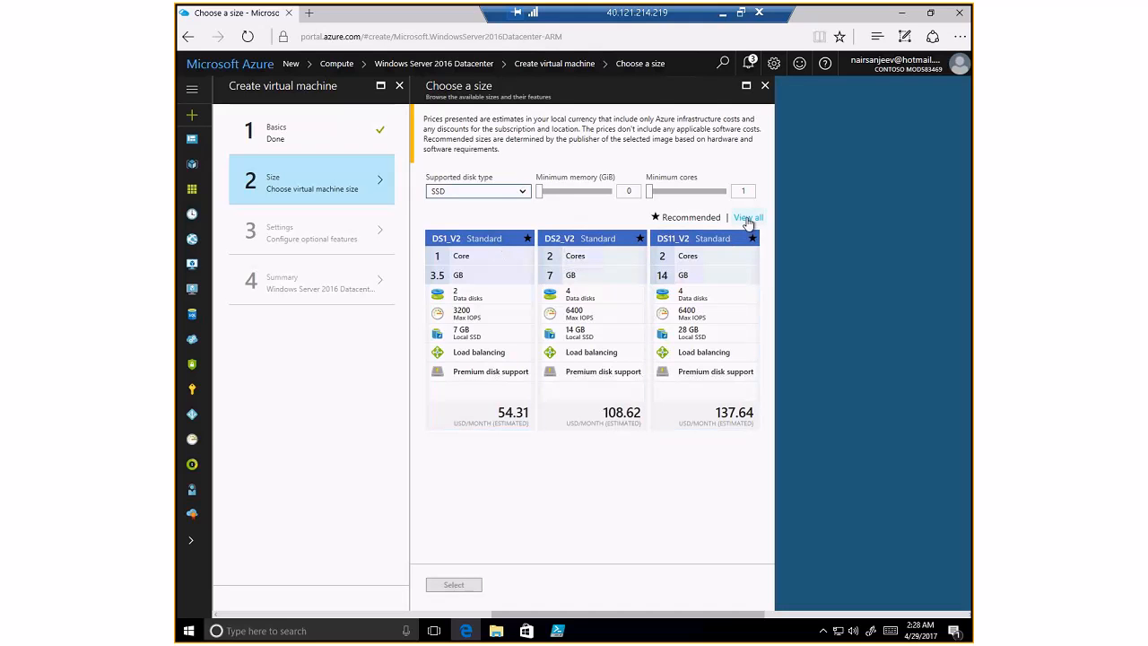
pyautogui.click(748, 218)
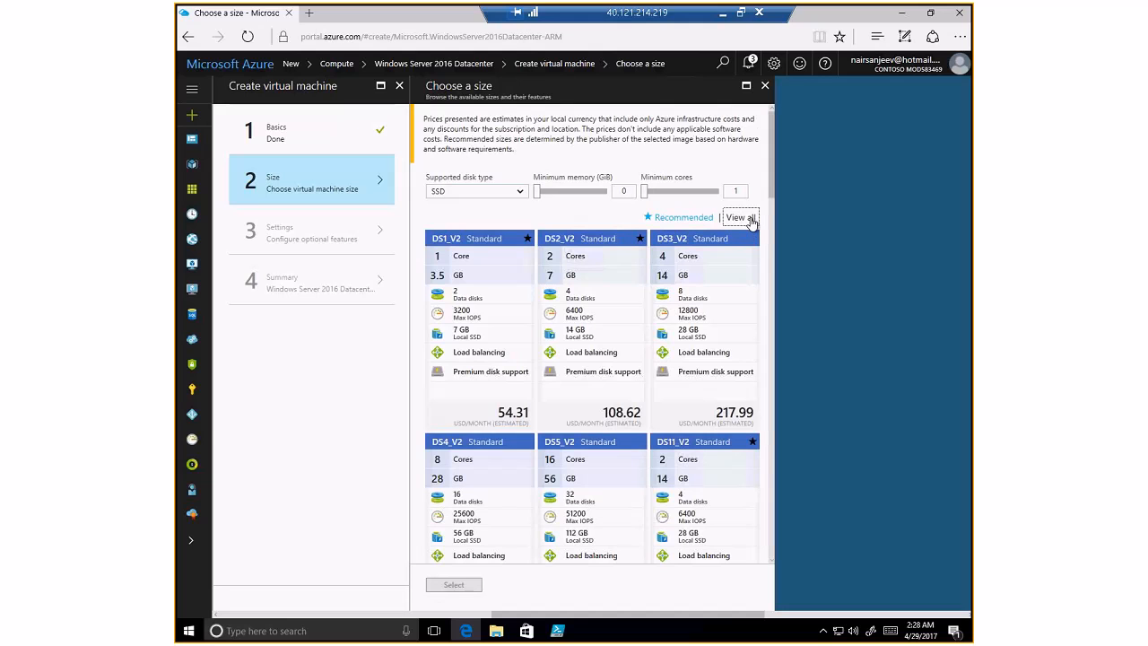
pyautogui.moveTo(772, 194)
pyautogui.mouseDown()
pyautogui.moveTo(770, 368)
pyautogui.moveTo(755, 181)
pyautogui.mouseUp()
pyautogui.click(478, 254)
pyautogui.click(472, 585)
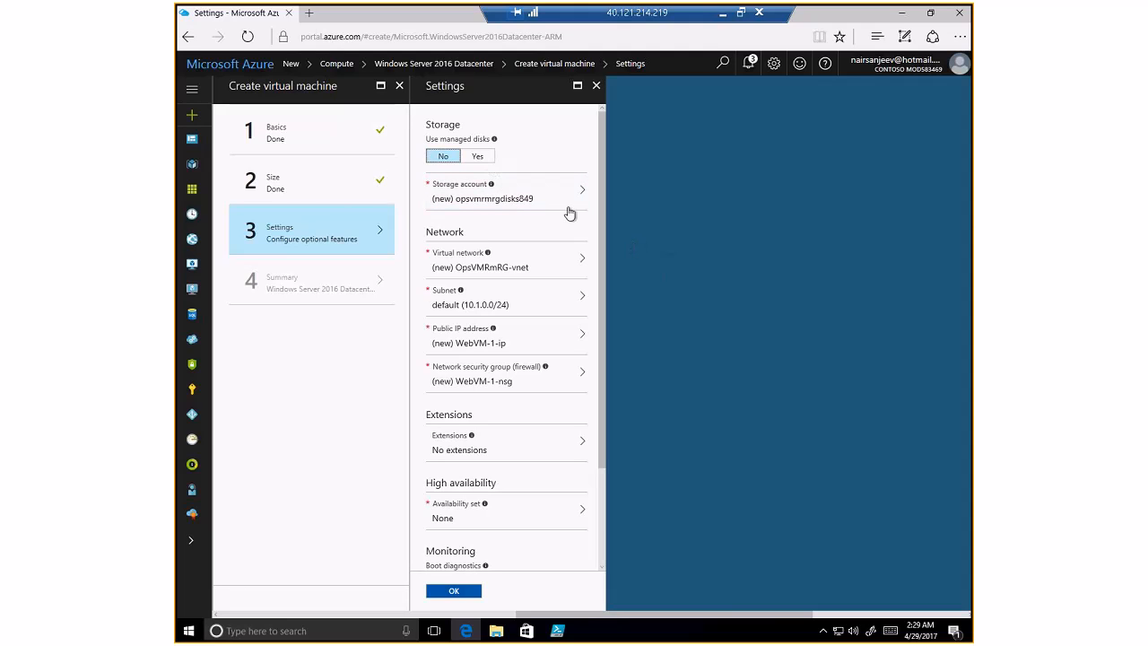
# - Keep unmanaged disks and open disk storage account opsvmrmrgdisks849 (Premium, locally-redundant)
pyautogui.click(478, 158)
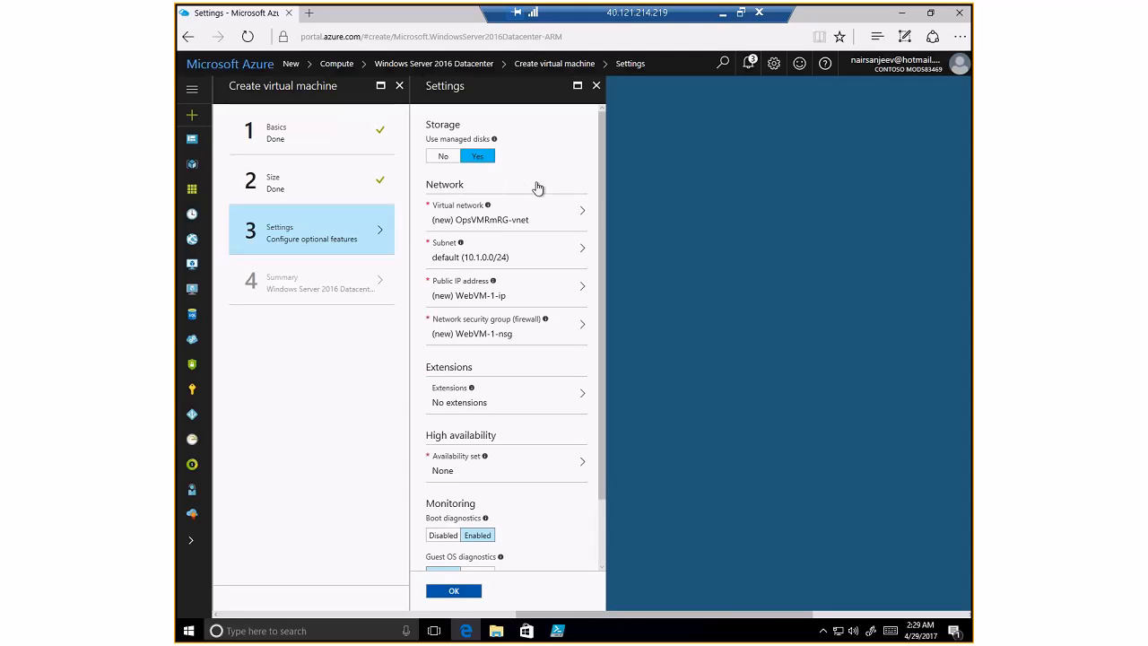
pyautogui.click(444, 158)
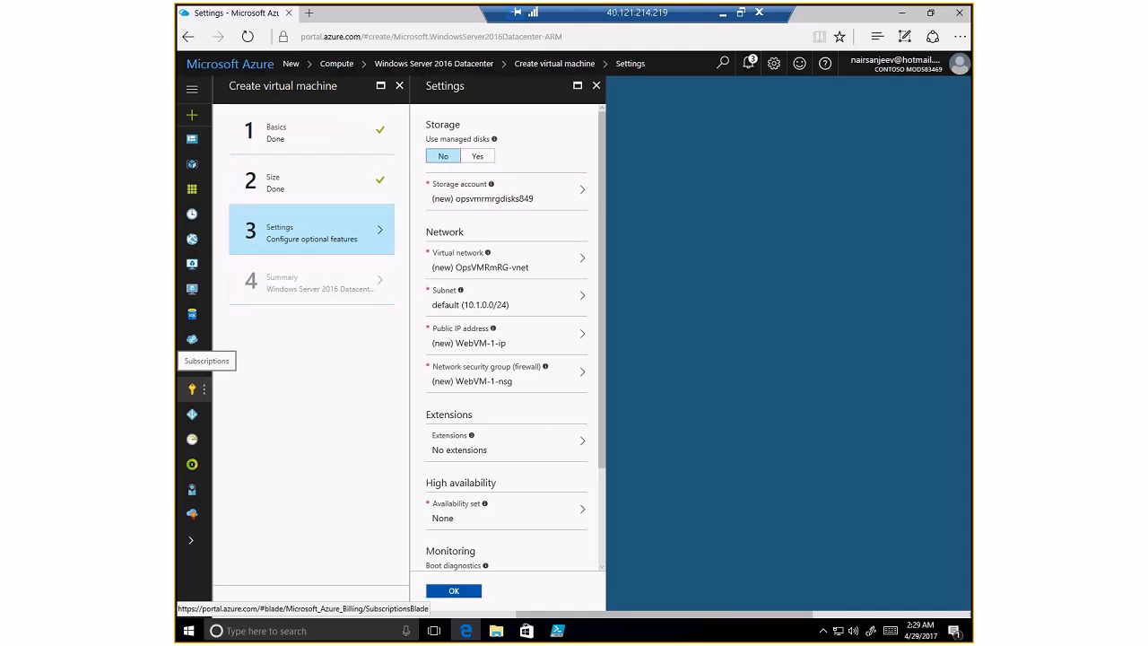
pyautogui.click(470, 201)
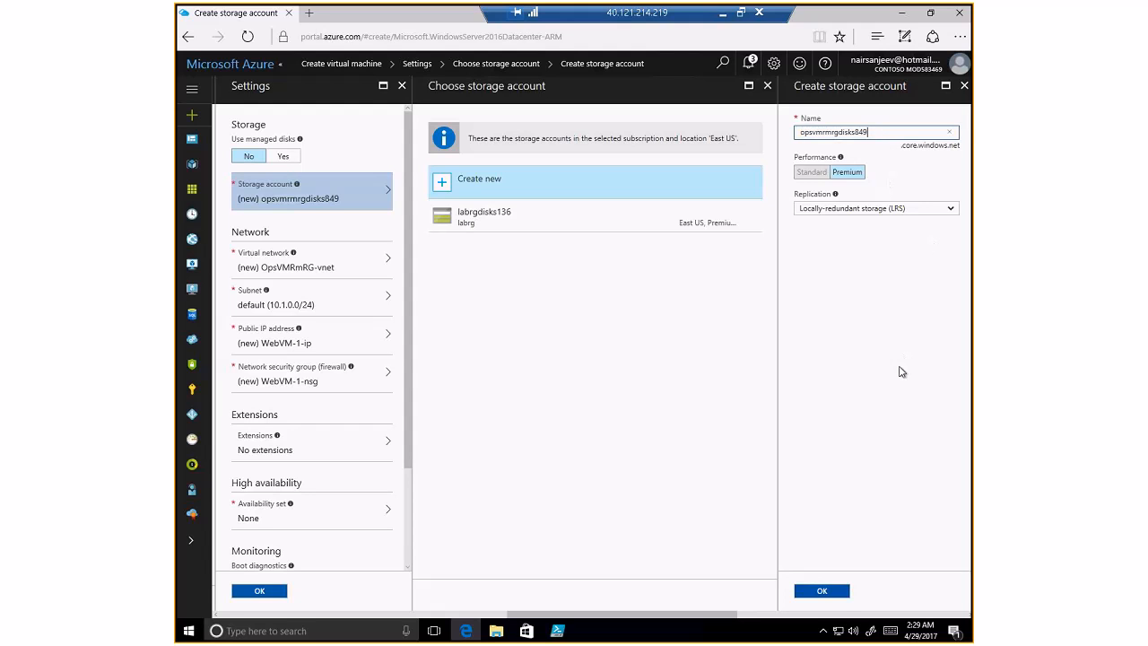
# - Accept opsvmrmrgdisks849 for disk storage and opsvmrmrgdiag382 for boot diagnostics storage
pyautogui.click(822, 592)
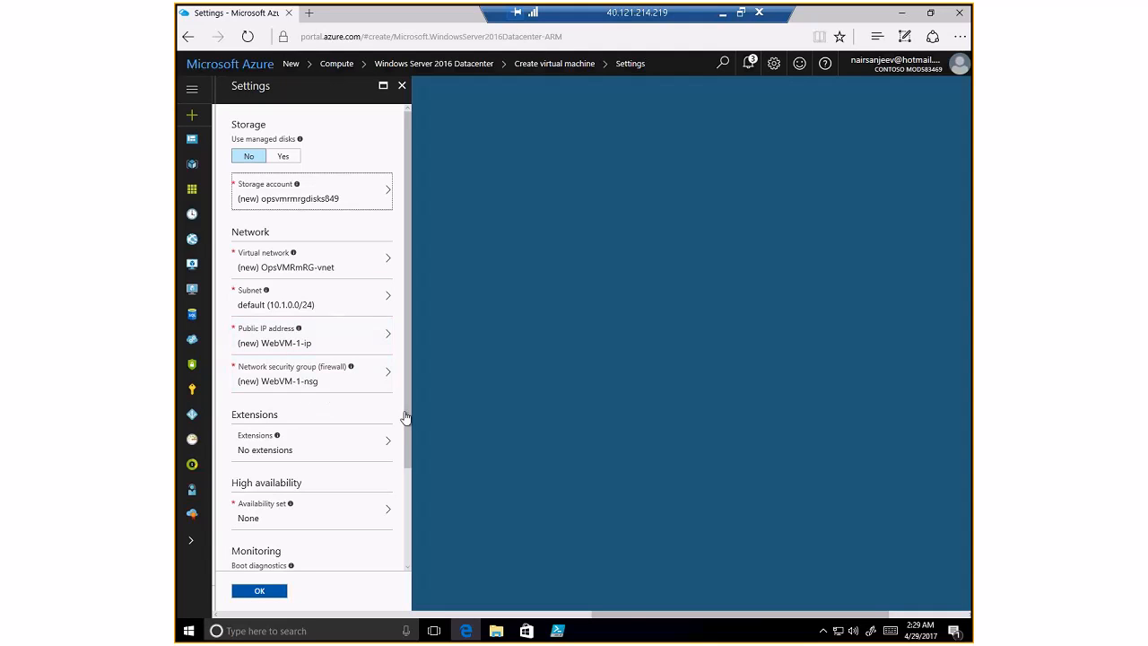
pyautogui.moveTo(408, 419); pyautogui.dragTo(416, 527)
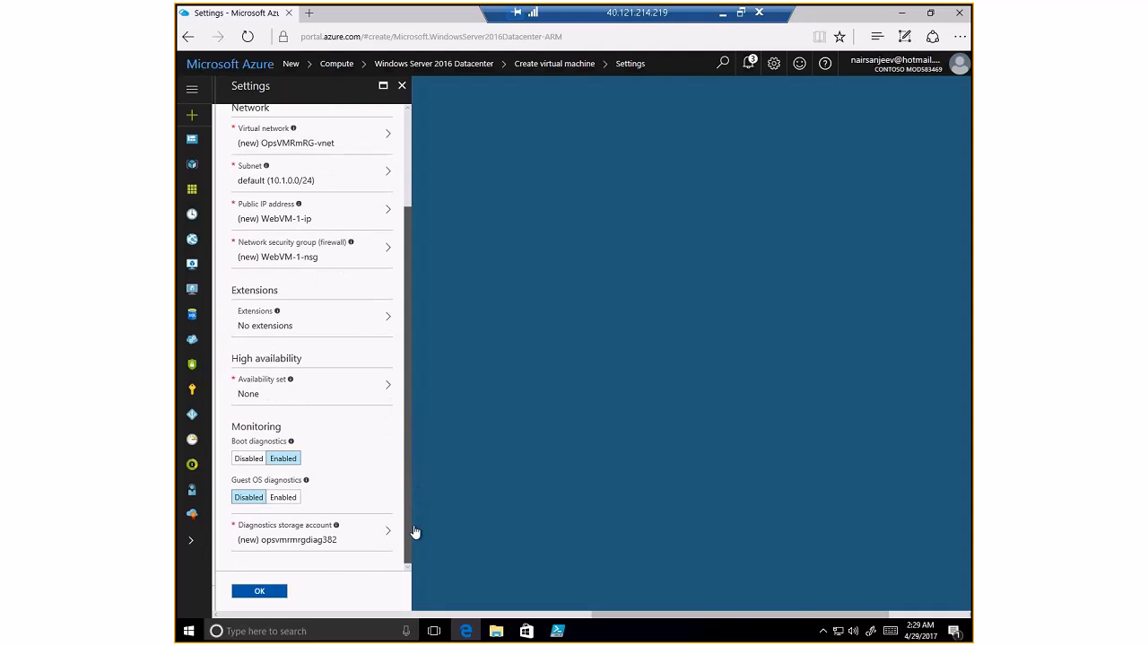
pyautogui.click(280, 542)
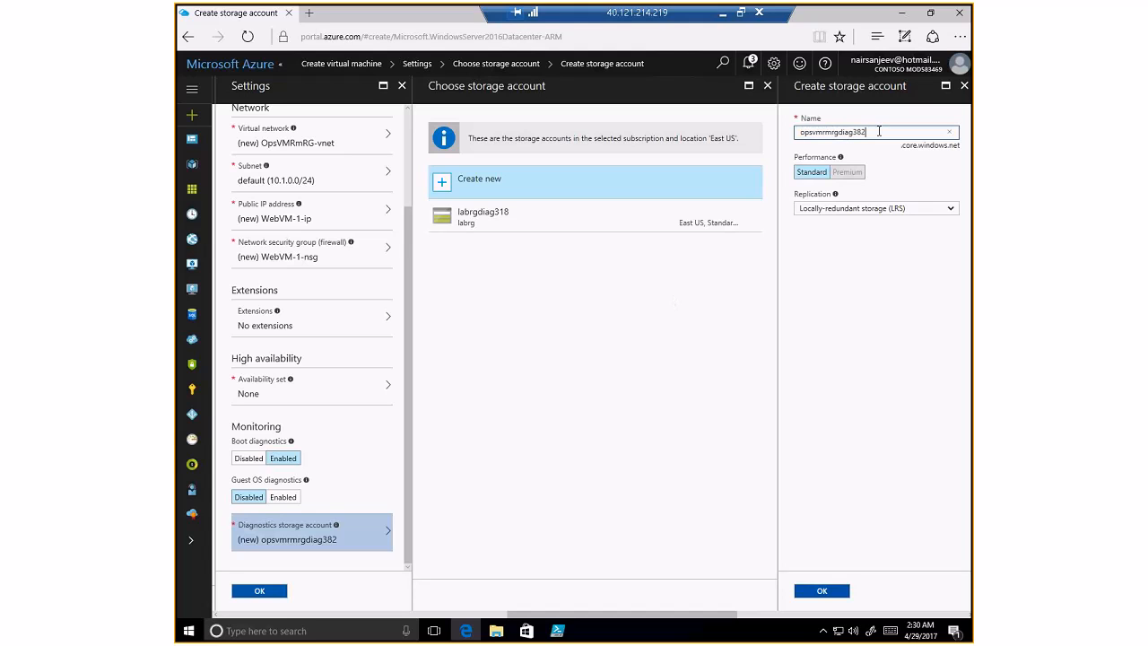
pyautogui.click(827, 590)
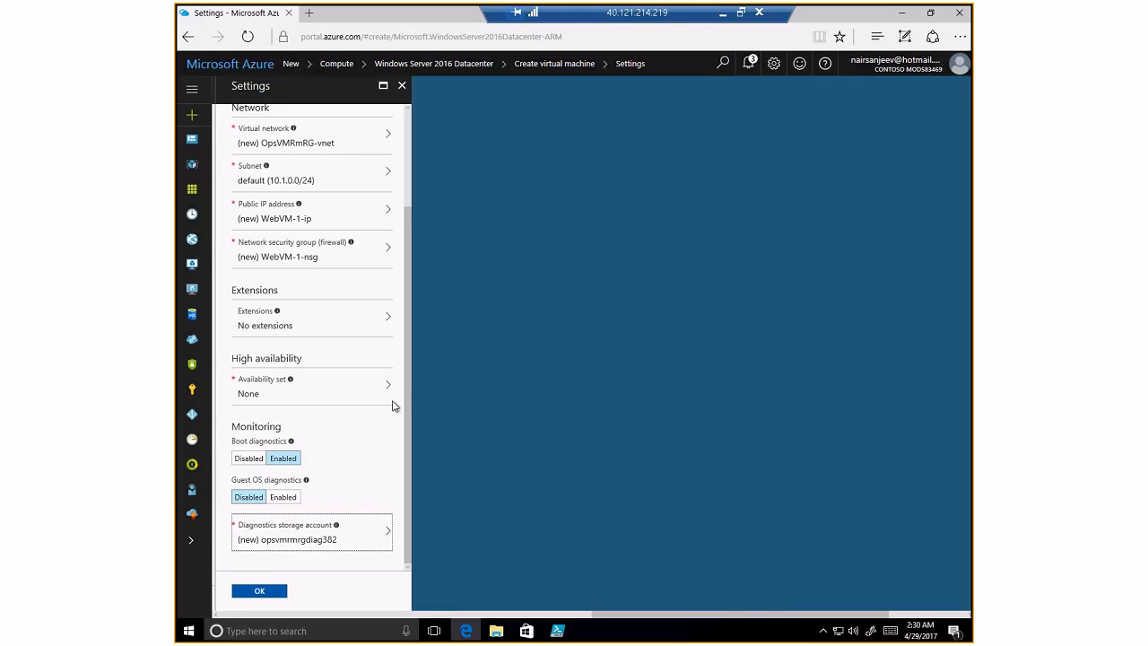
pyautogui.moveTo(406, 367); pyautogui.dragTo(406, 365)
pyautogui.moveTo(407, 296); pyautogui.dragTo(398, 208)
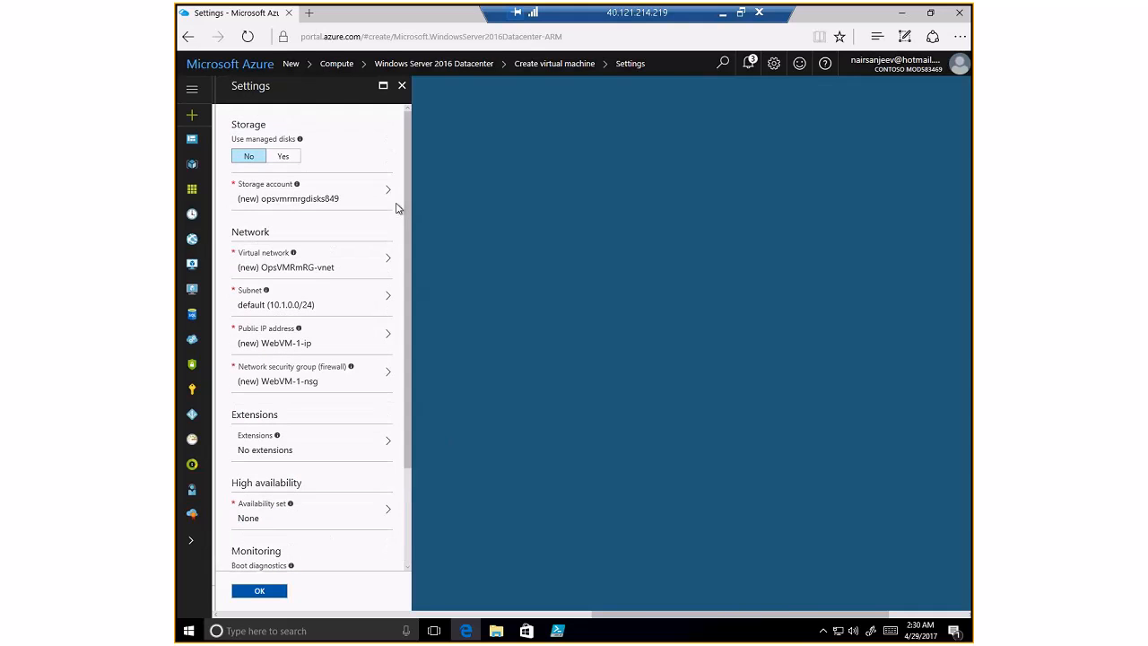
# - Attach the VM to existing virtual network OpsTrainingVNET with subnet Apps (10.0.0.0/24)
pyautogui.click(321, 261)
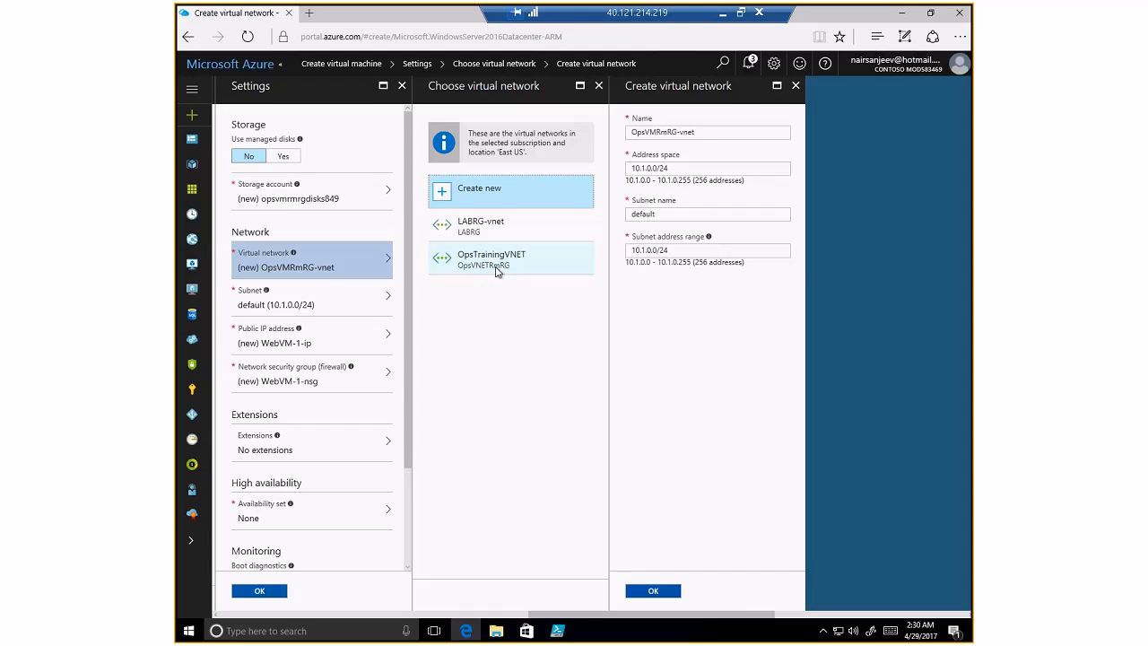
pyautogui.click(492, 258)
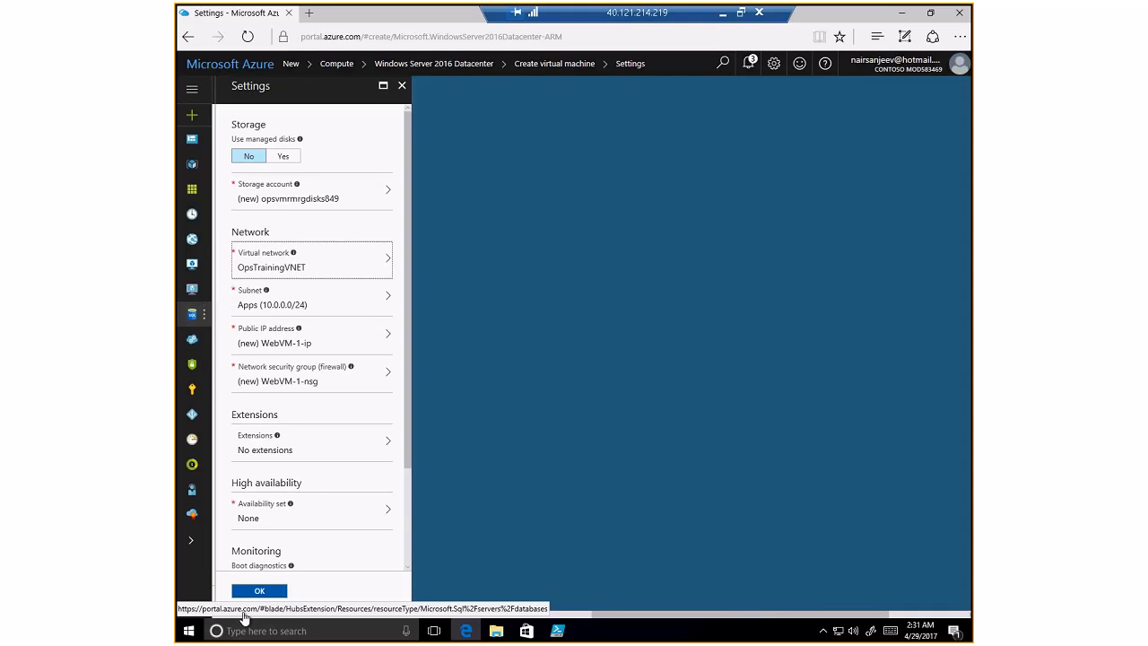
# - Keep the Apps subnet and open the new WebVM-1-nsg security group with its RDP rule
pyautogui.click(331, 304)
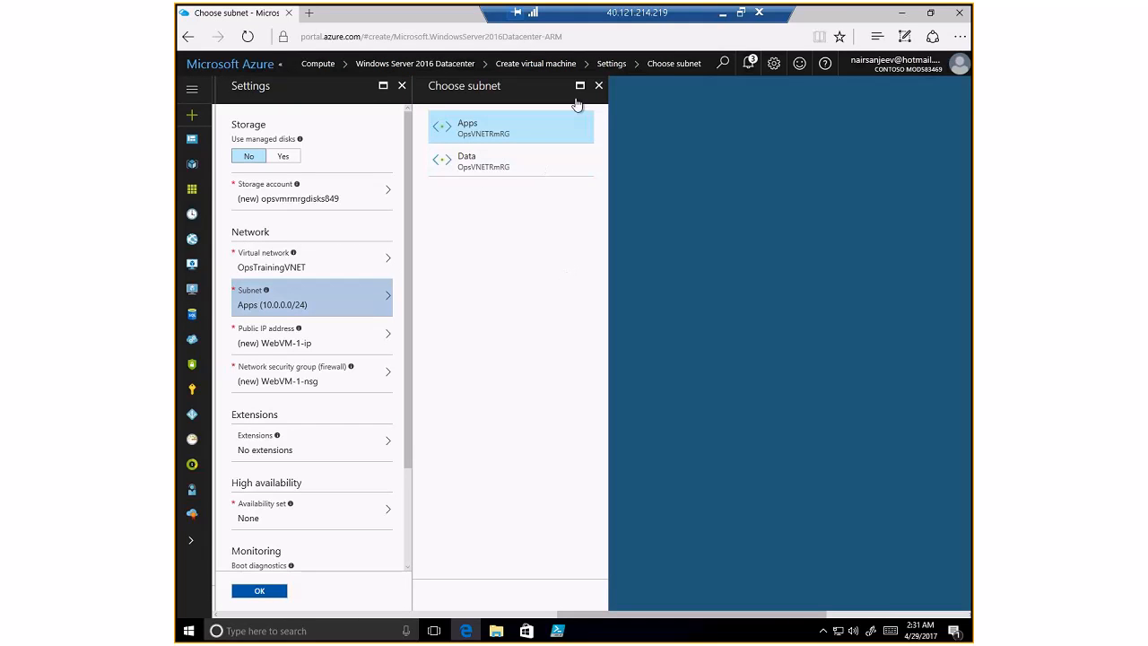
pyautogui.click(512, 127)
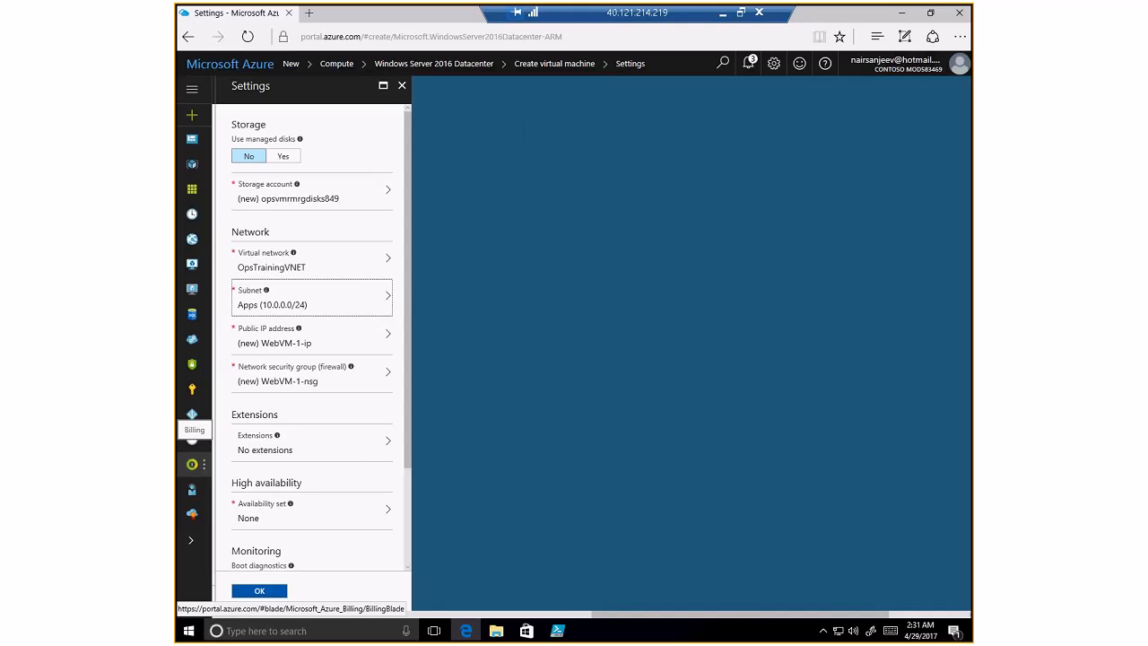
pyautogui.click(325, 385)
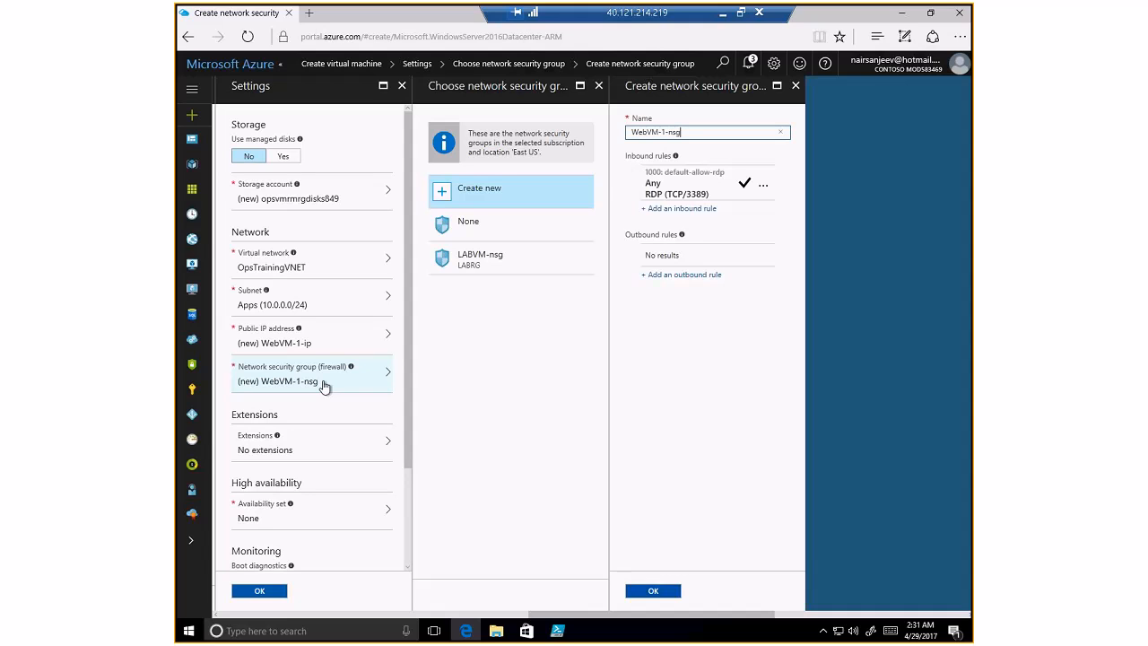
# - Start a new inbound rule for WebVM-1-nsg, prefilled with port 80 and Allow
pyautogui.click(687, 211)
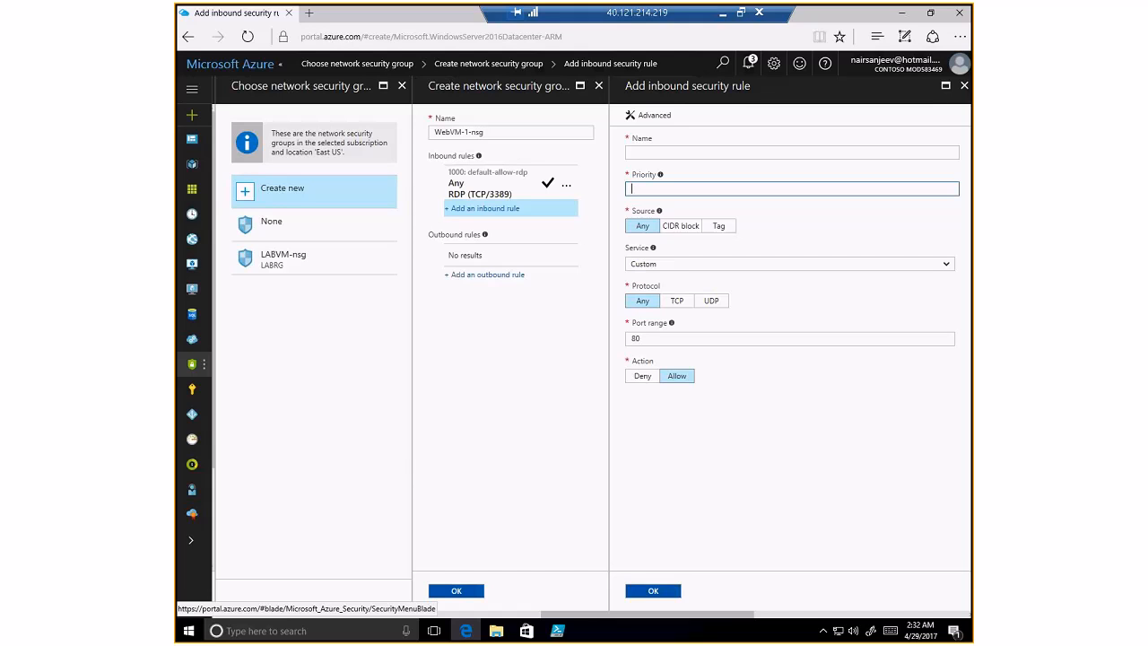
# - Add inbound rule APPSNSG with priority 100, service HTTP (TCP 80), Allow
pyautogui.click(662, 150)
pyautogui.write('APPSNSG')
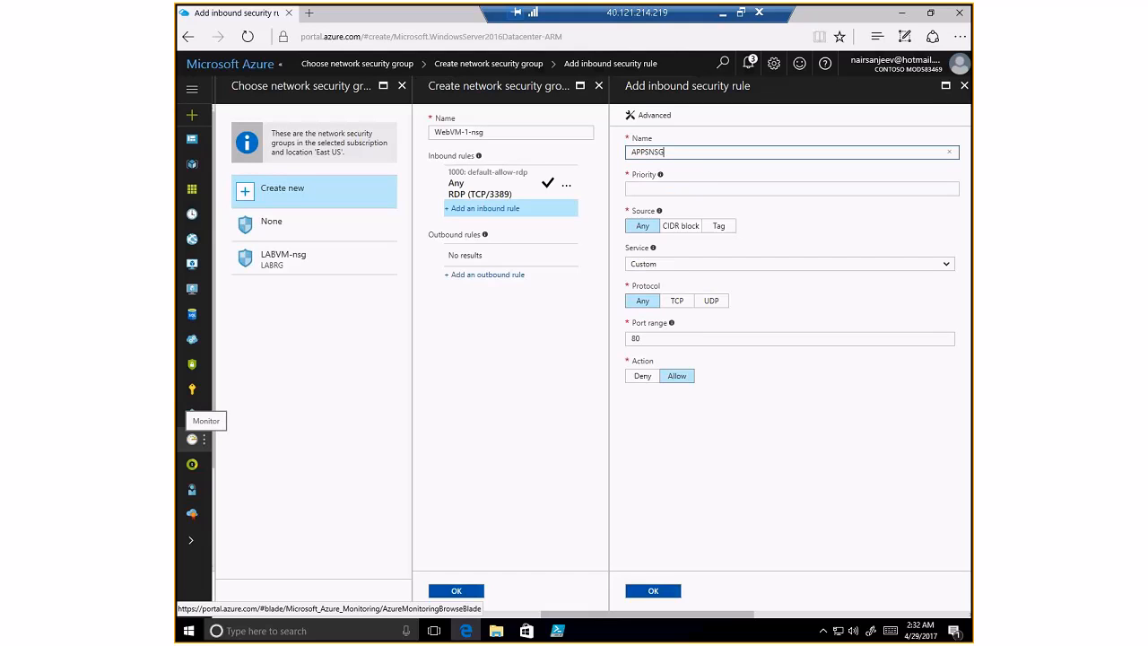
pyautogui.click(652, 189)
pyautogui.write('100')
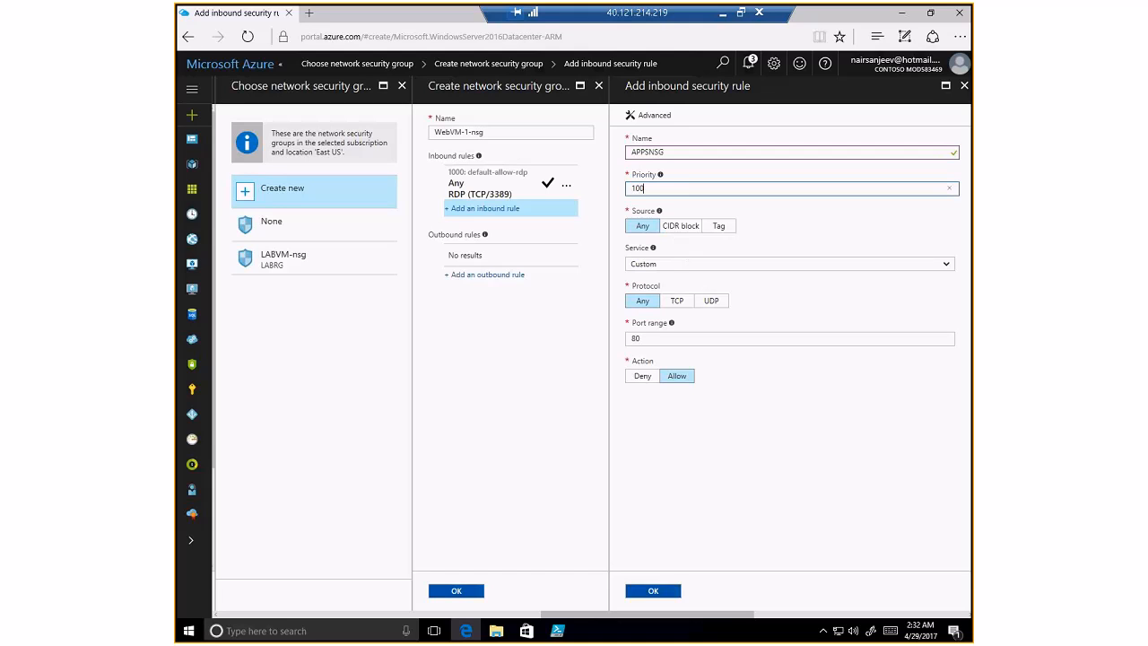
pyautogui.click(682, 264)
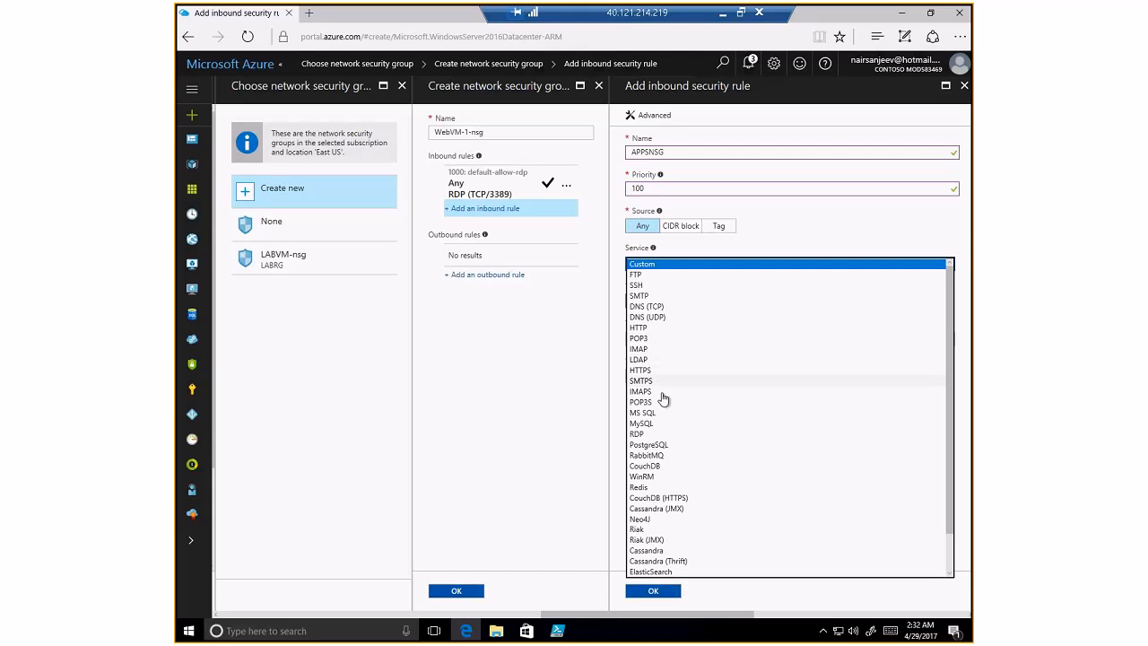
pyautogui.click(650, 330)
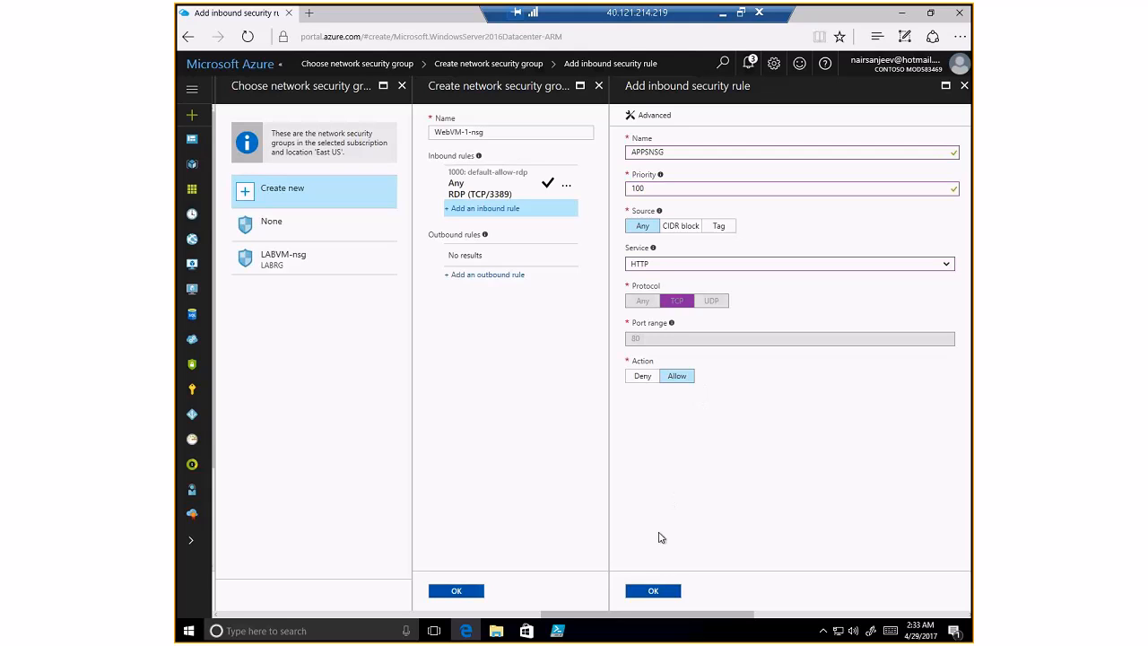
pyautogui.click(657, 592)
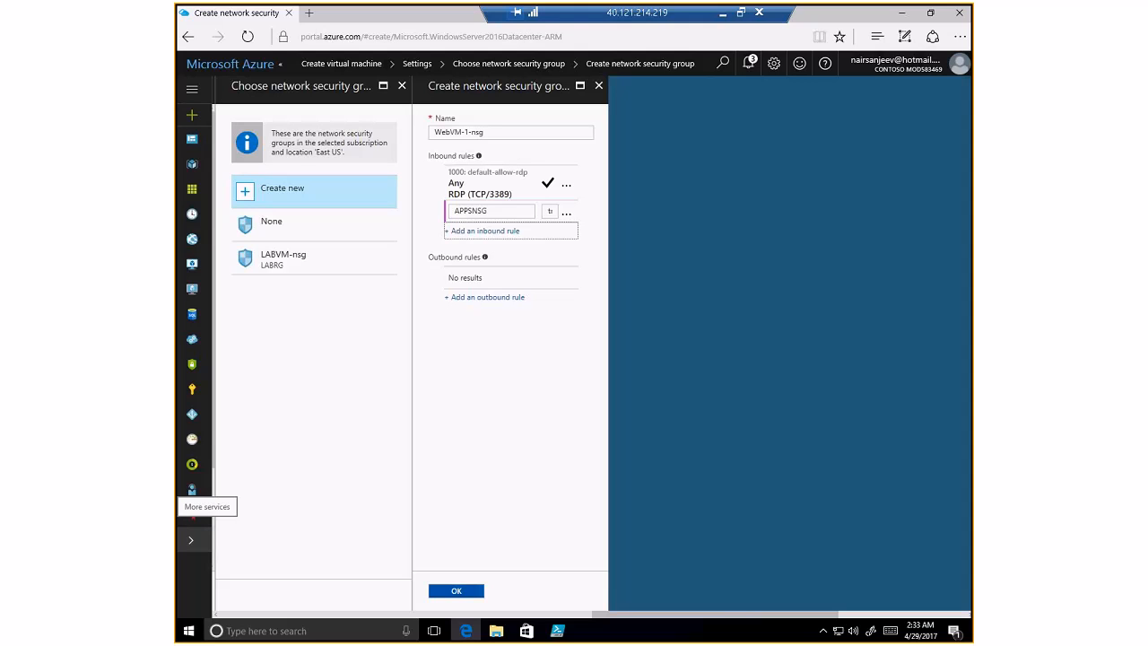
# - Confirm WebVM-1-nsg with the APPSNSG rule and bring up the availability set options
pyautogui.click(470, 594)
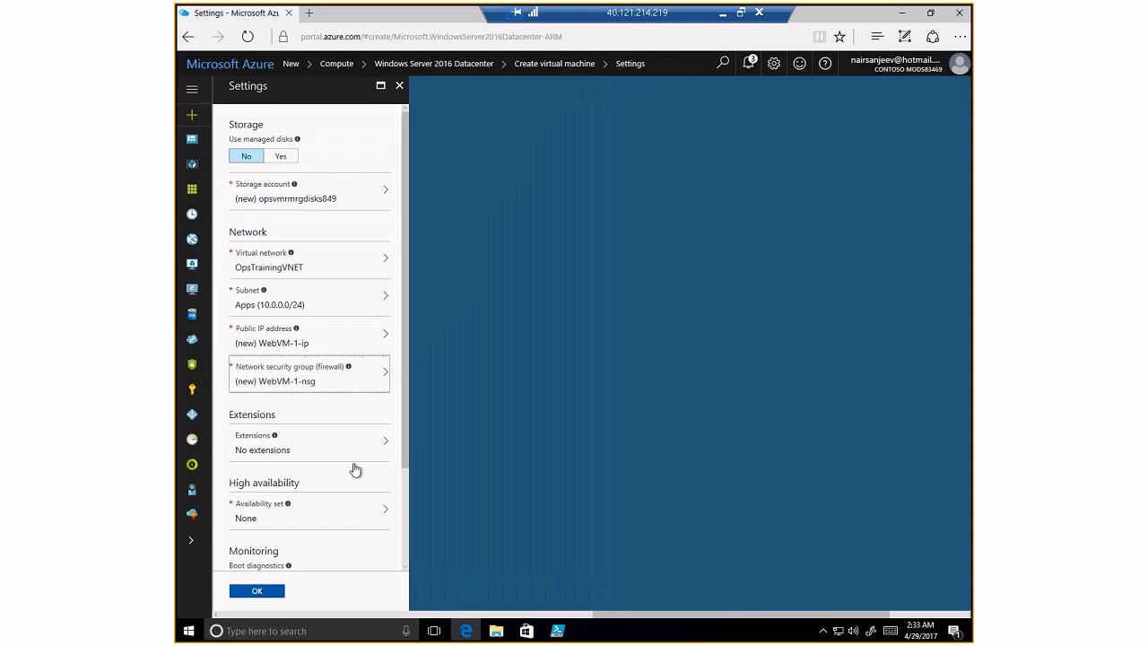
pyautogui.click(327, 511)
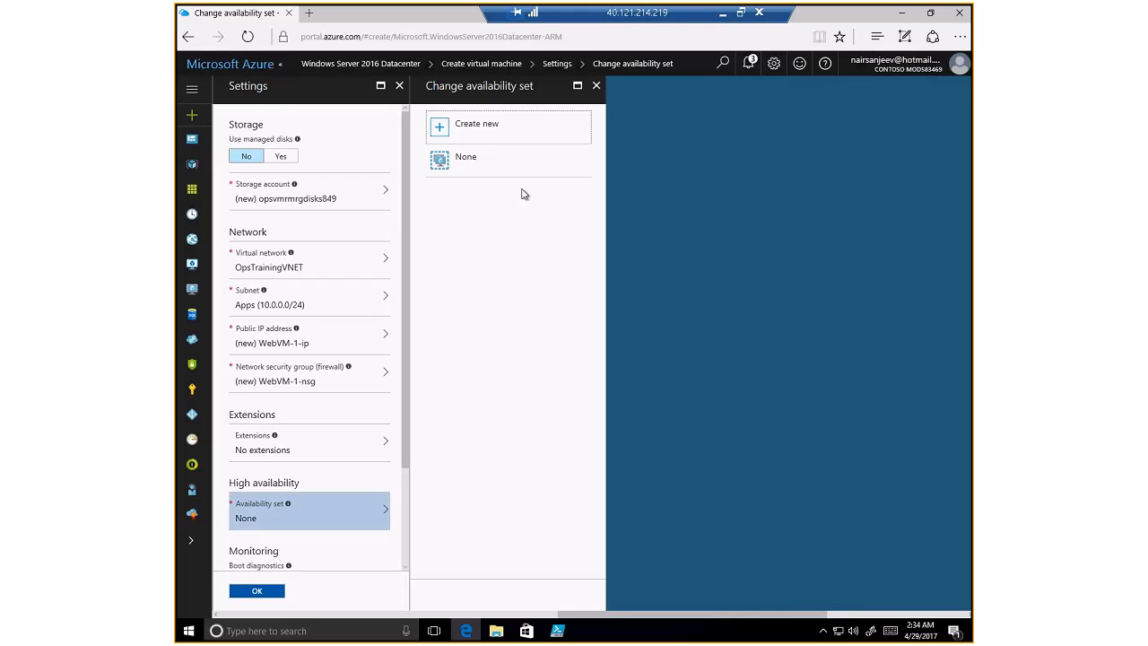
# - Create a new availability set named WebAVSet with 3 fault domains
pyautogui.click(493, 131)
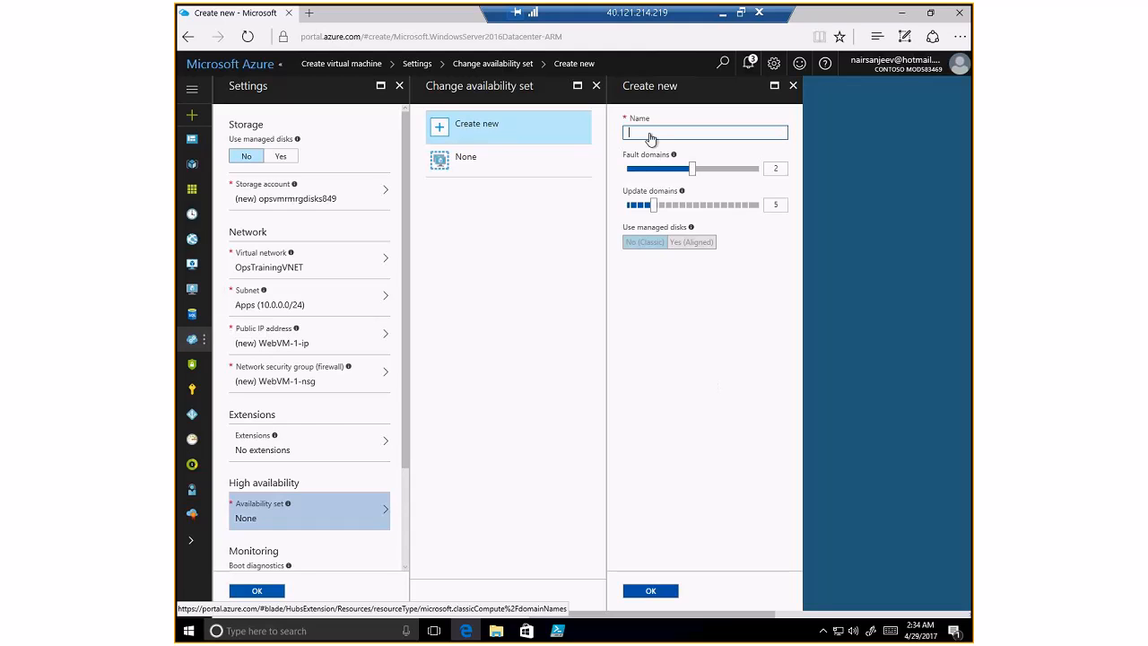
pyautogui.write('APPSNSG')
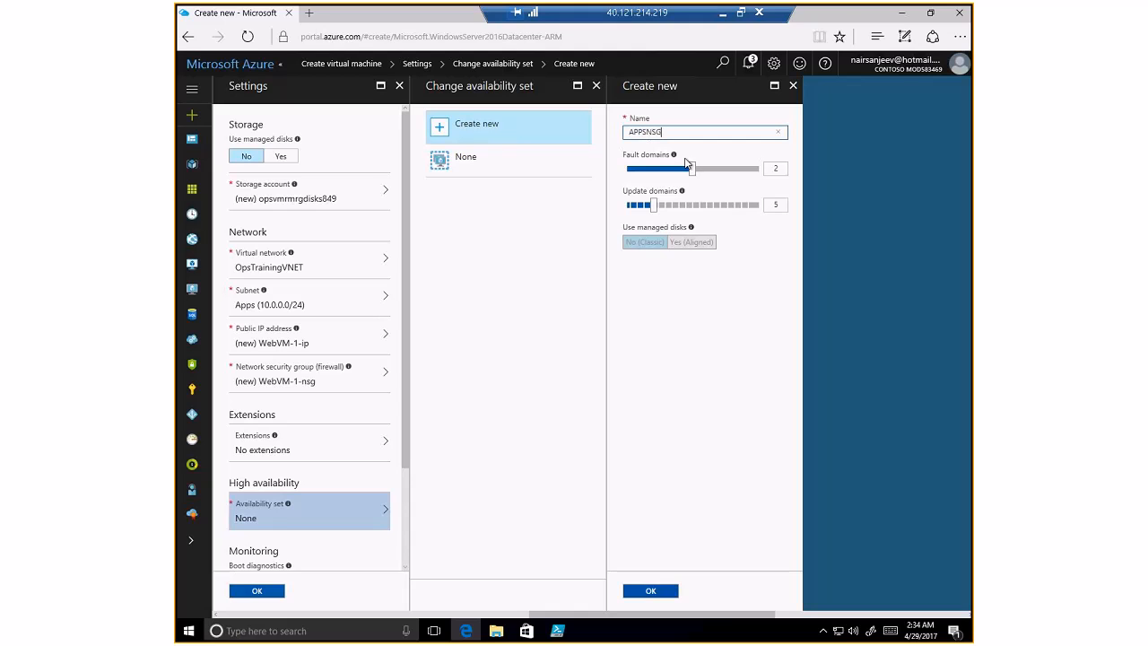
pyautogui.moveTo(661, 131); pyautogui.dragTo(596, 130)
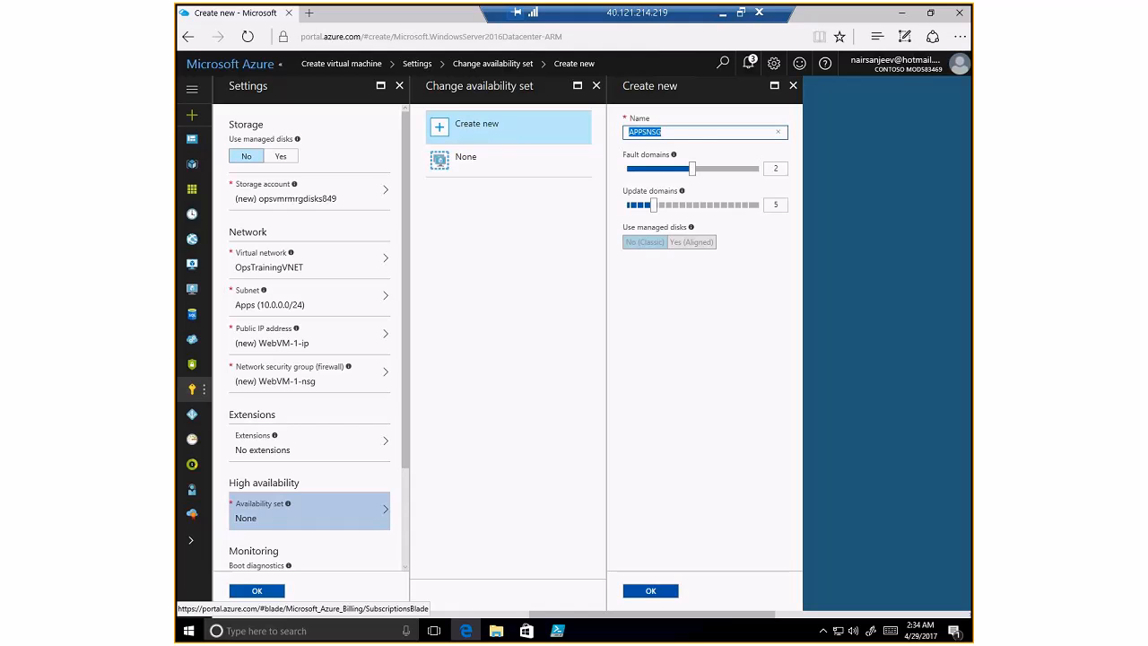
pyautogui.write('WebAVSet')
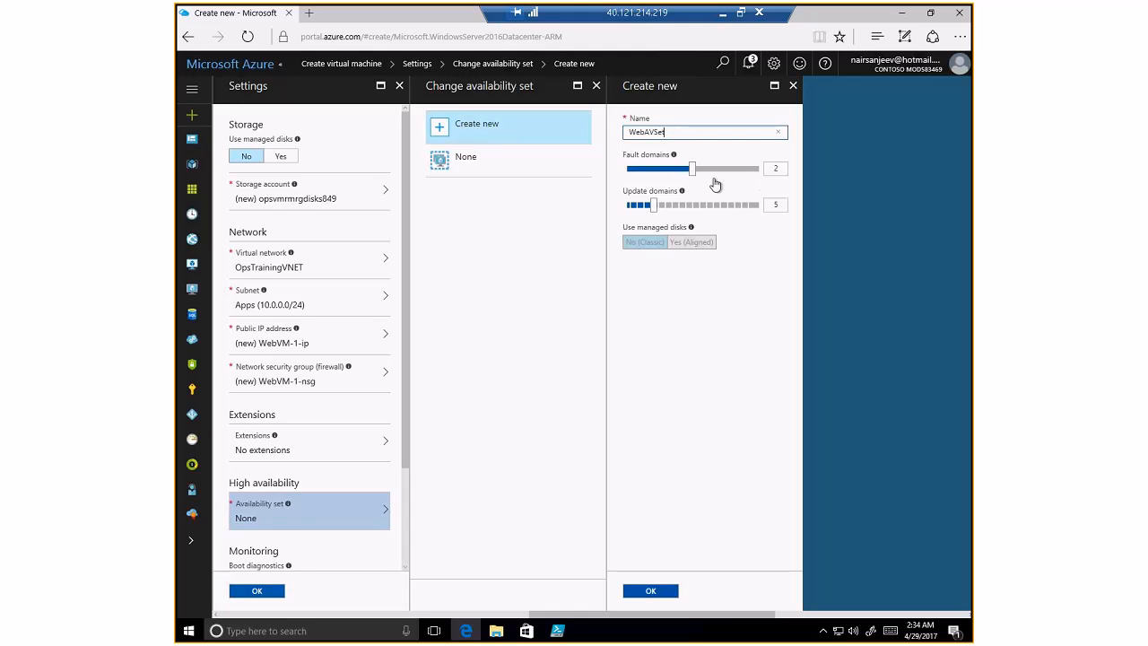
pyautogui.moveTo(695, 175); pyautogui.dragTo(752, 179)
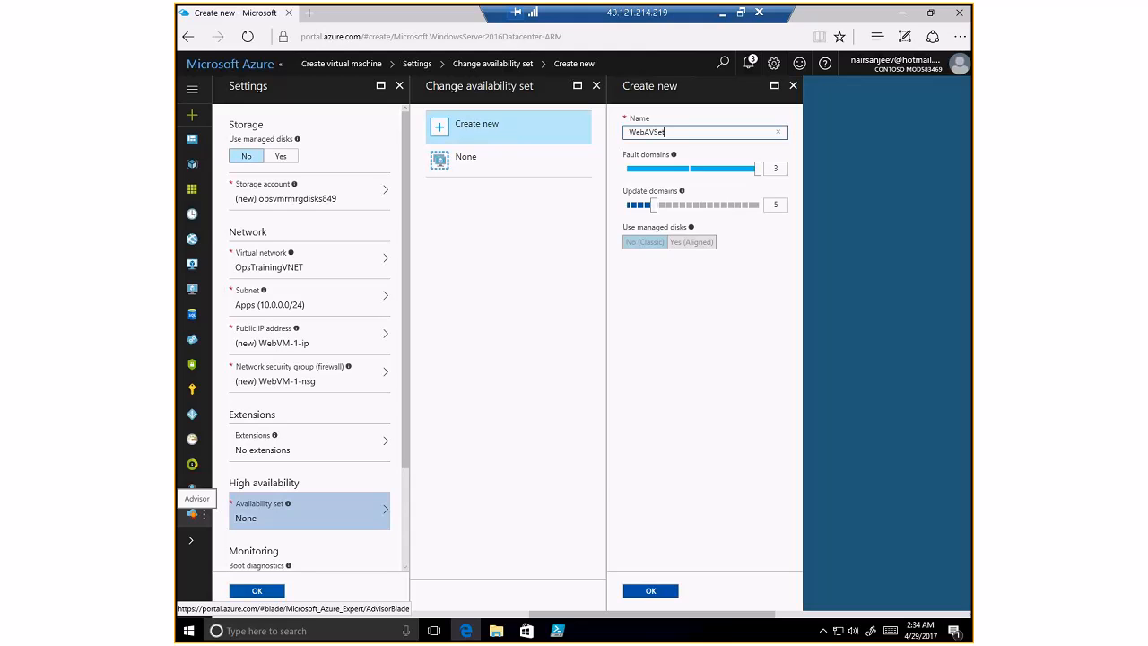
pyautogui.click(650, 591)
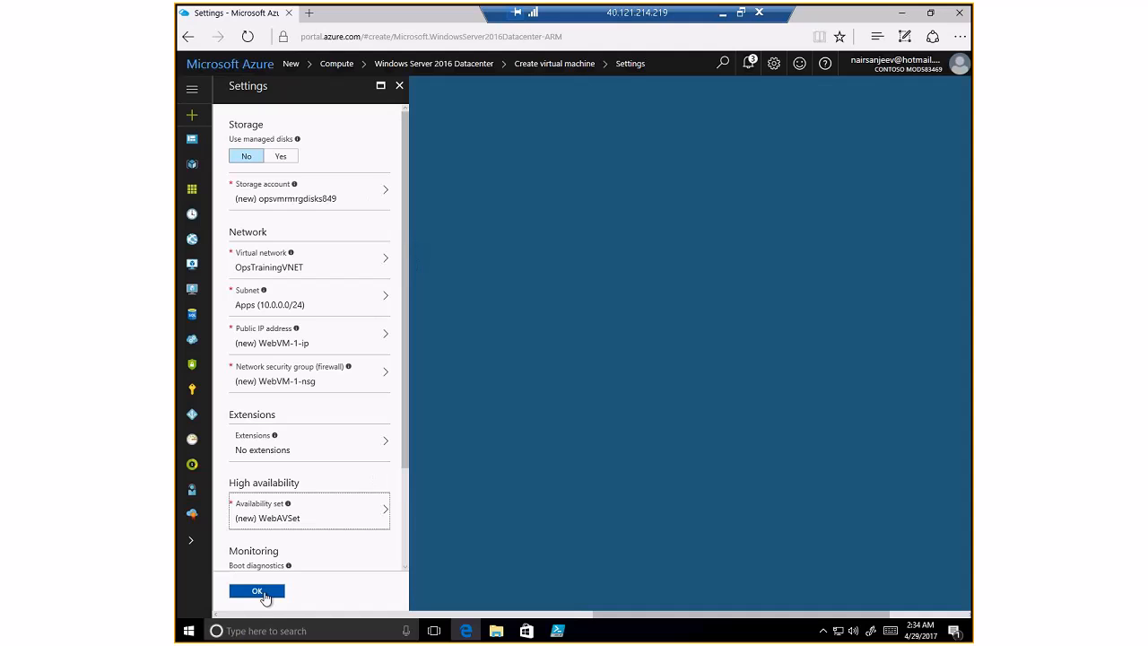
# - Accept the VM settings to reach the Summary with Validation passed
pyautogui.moveTo(403, 461); pyautogui.dragTo(405, 563)
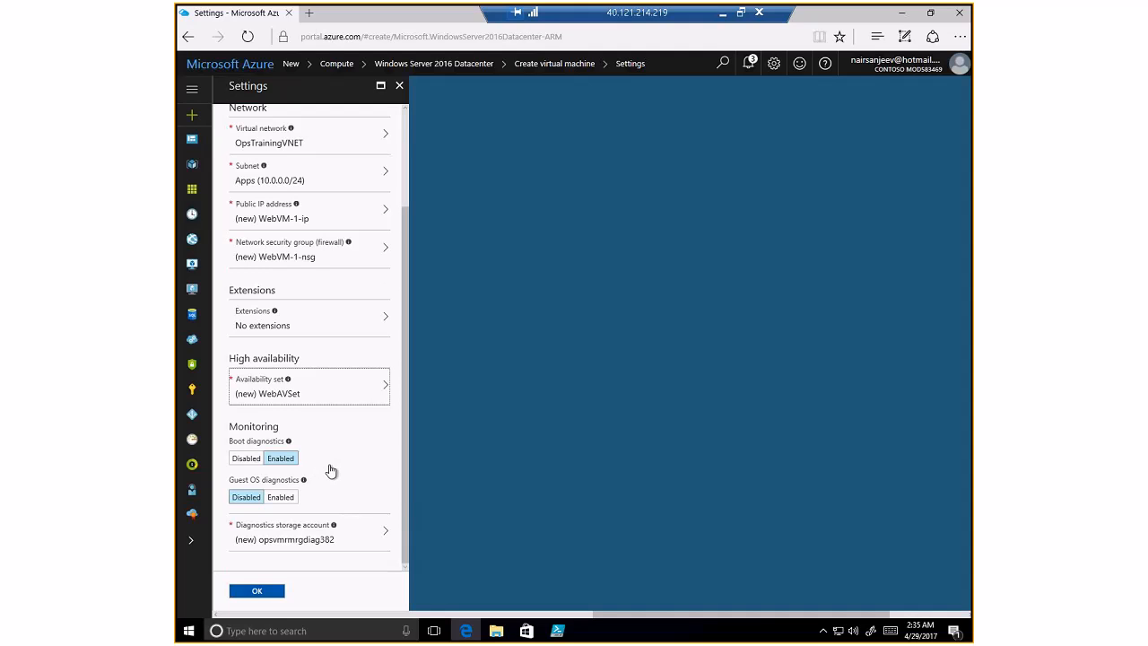
pyautogui.moveTo(406, 497); pyautogui.dragTo(407, 526)
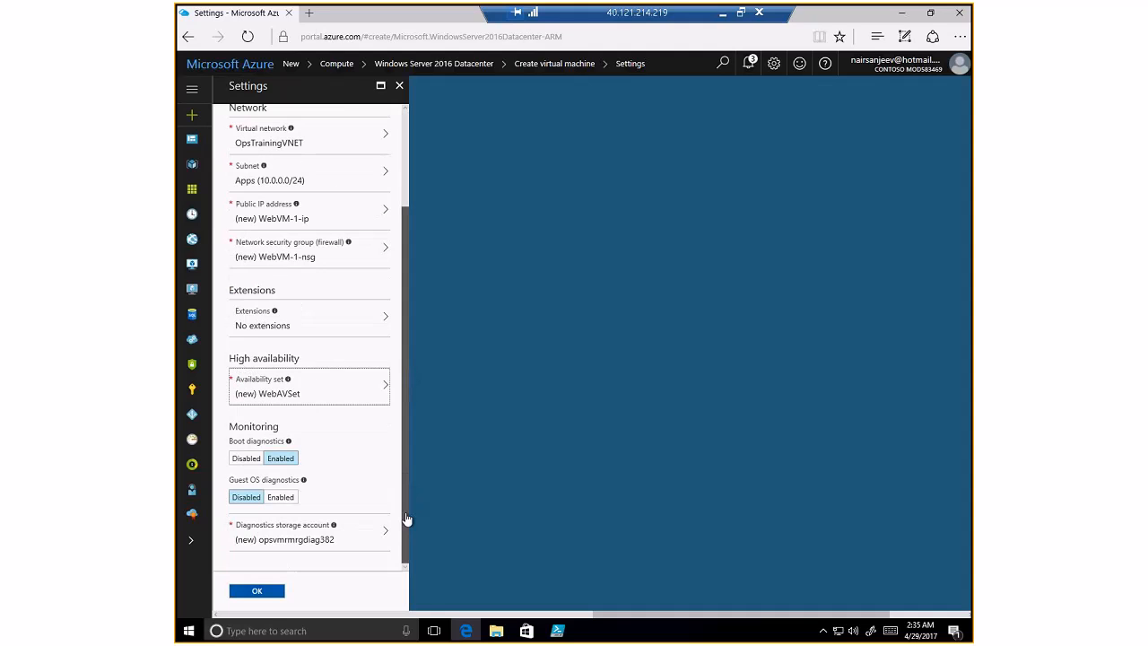
pyautogui.click(267, 594)
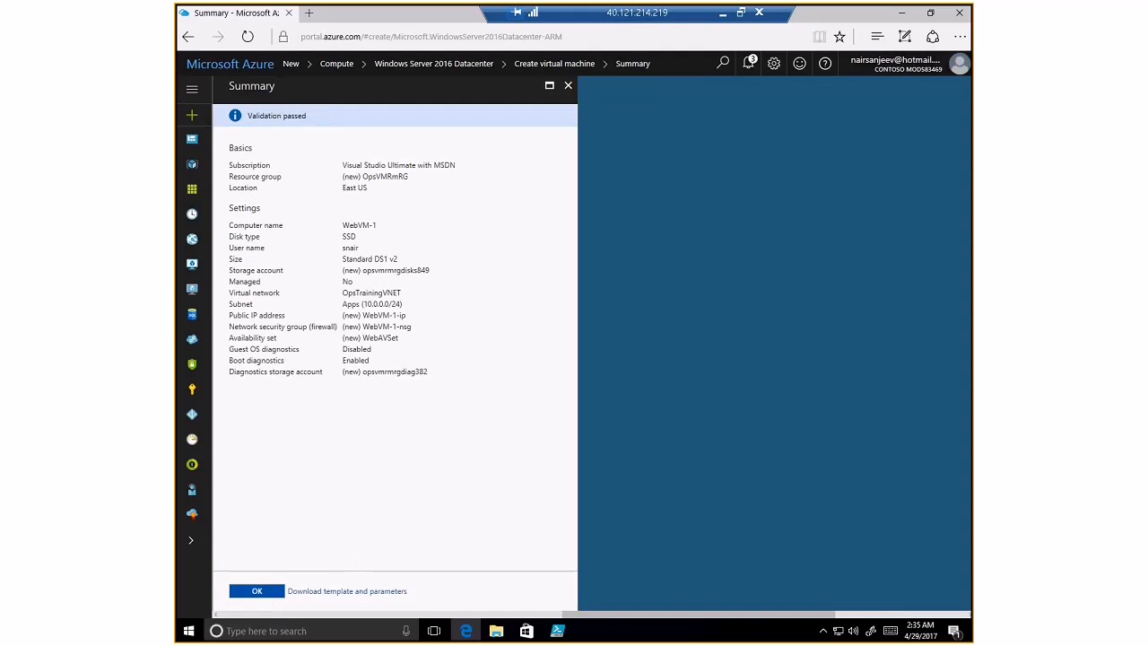
# - Submit the WebVM-1 deployment from the validated Summary
pyautogui.click(258, 592)
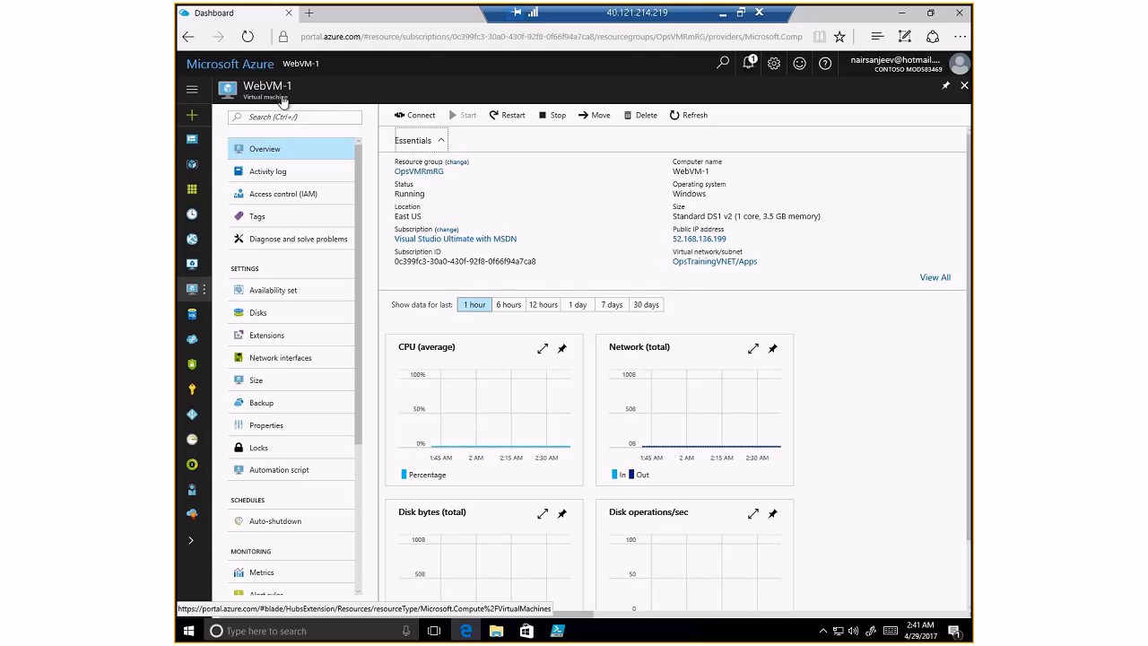
# - From All resources, view OpsTrainingVNET's subnets: Apps (10.0.0.0/24) and Data
pyautogui.click(239, 70)
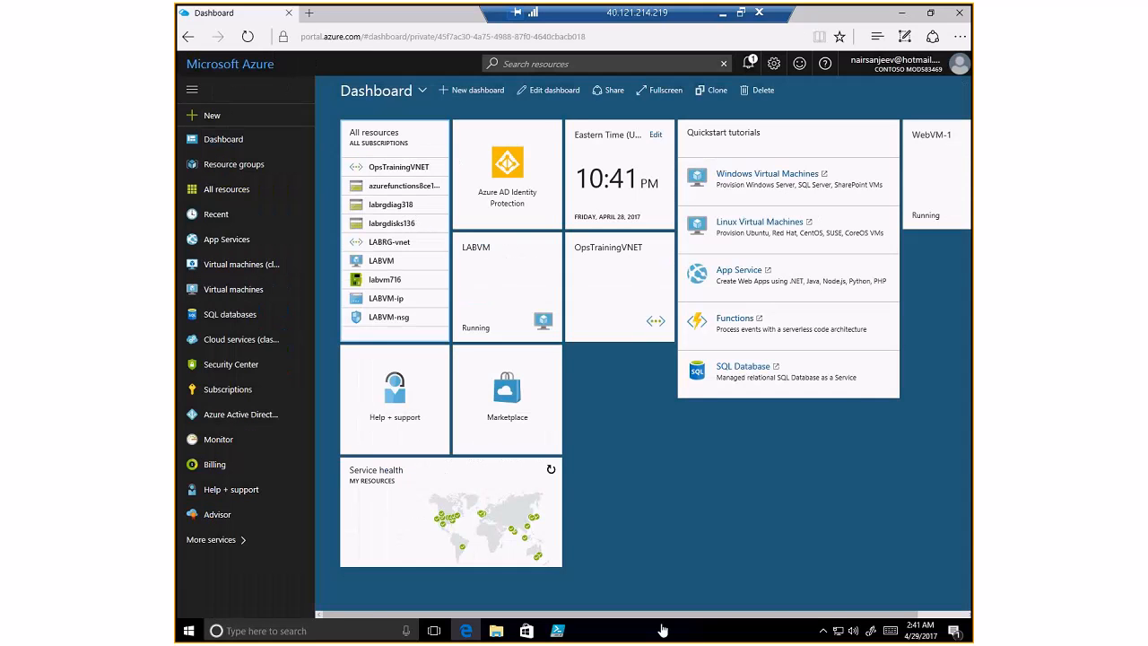
pyautogui.moveTo(667, 615); pyautogui.dragTo(787, 557)
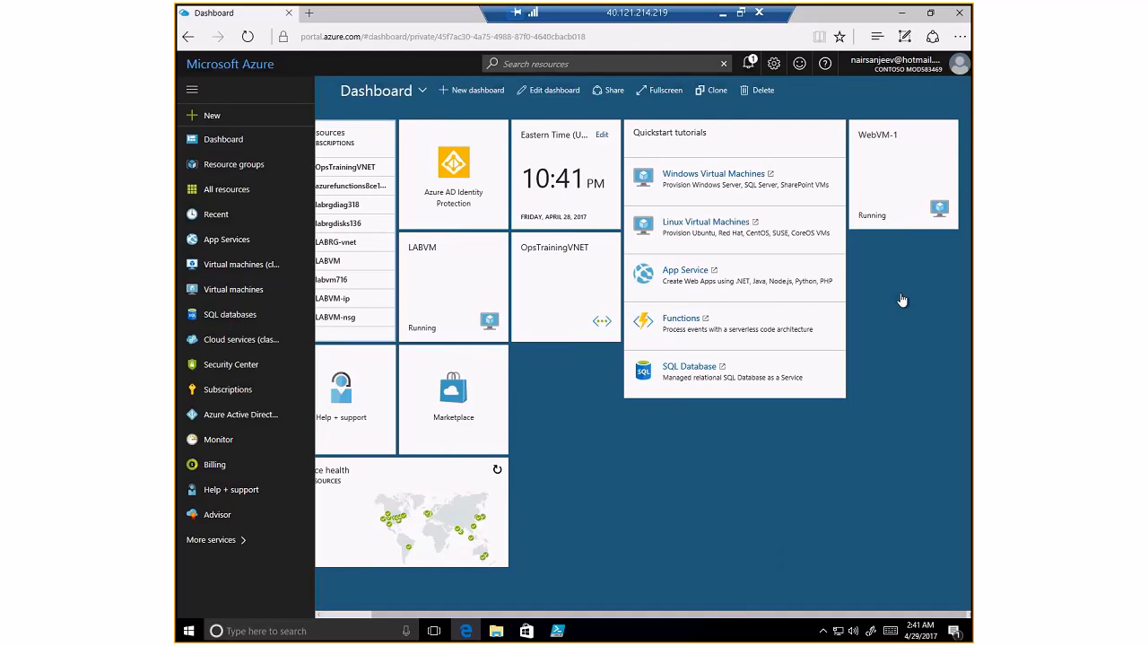
pyautogui.click(235, 190)
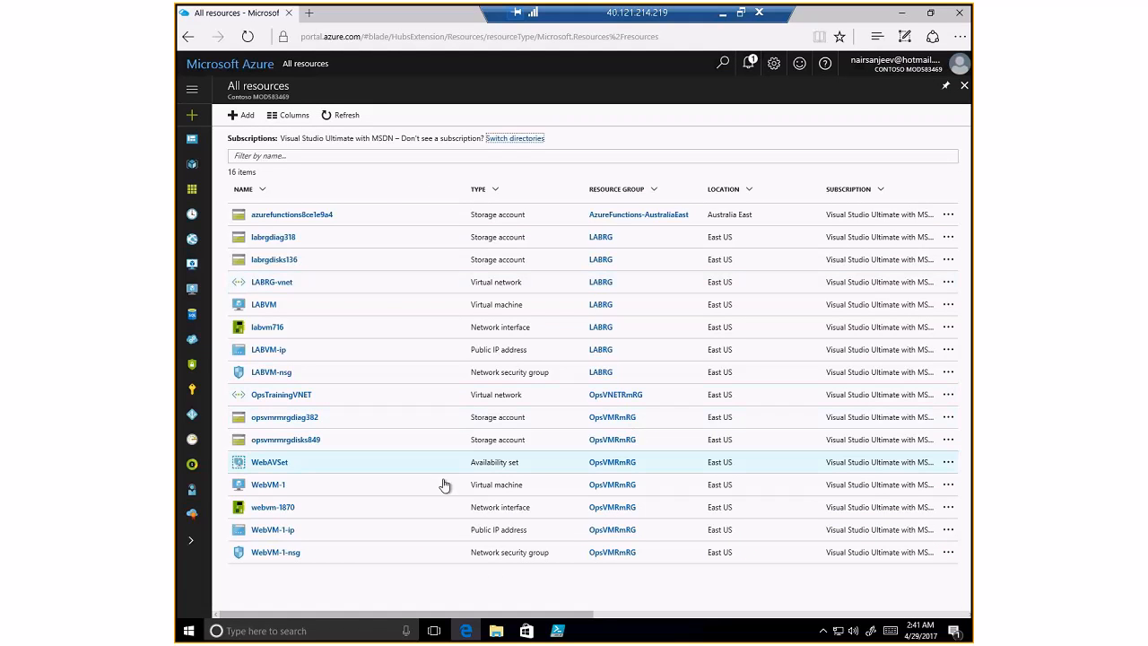
pyautogui.click(284, 396)
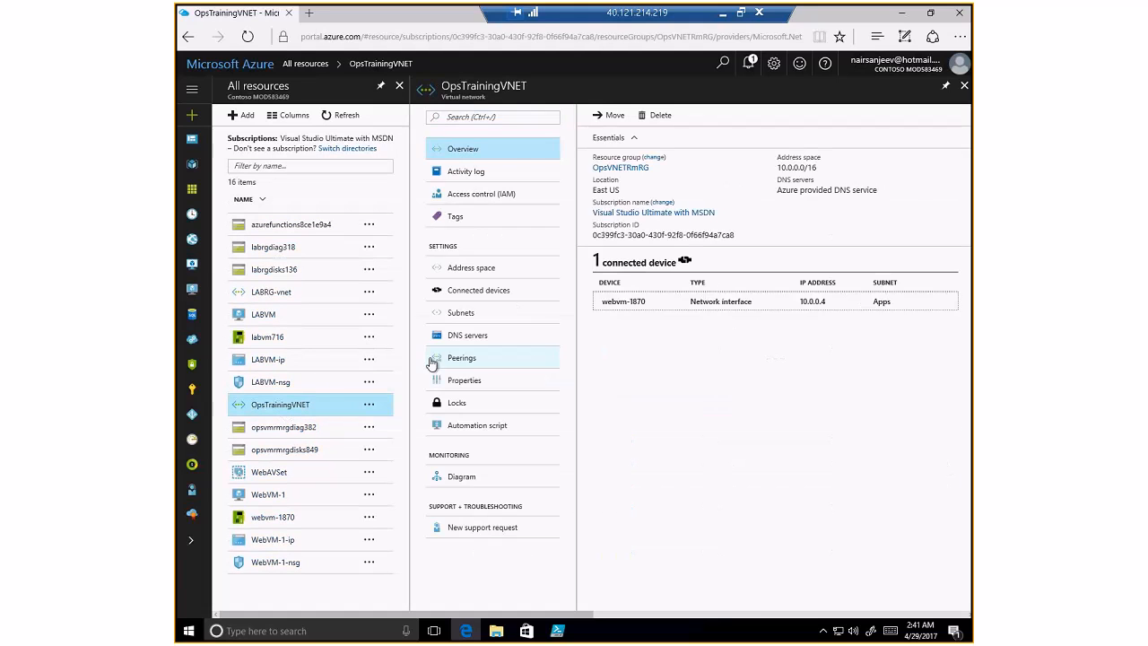
pyautogui.click(472, 316)
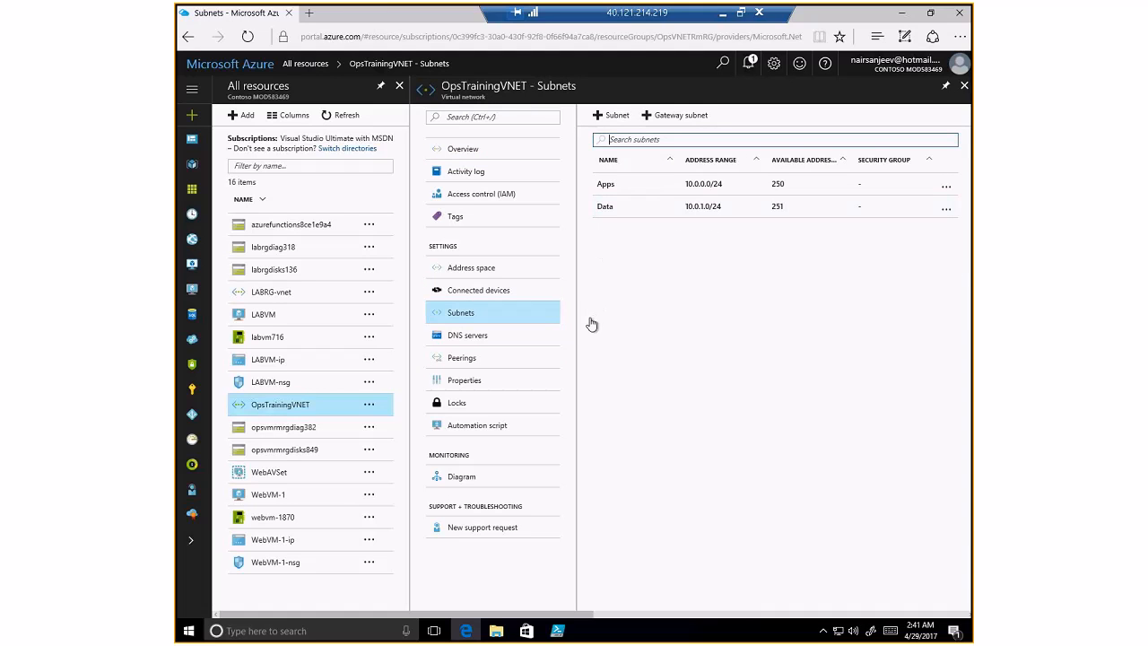
pyautogui.click(557, 631)
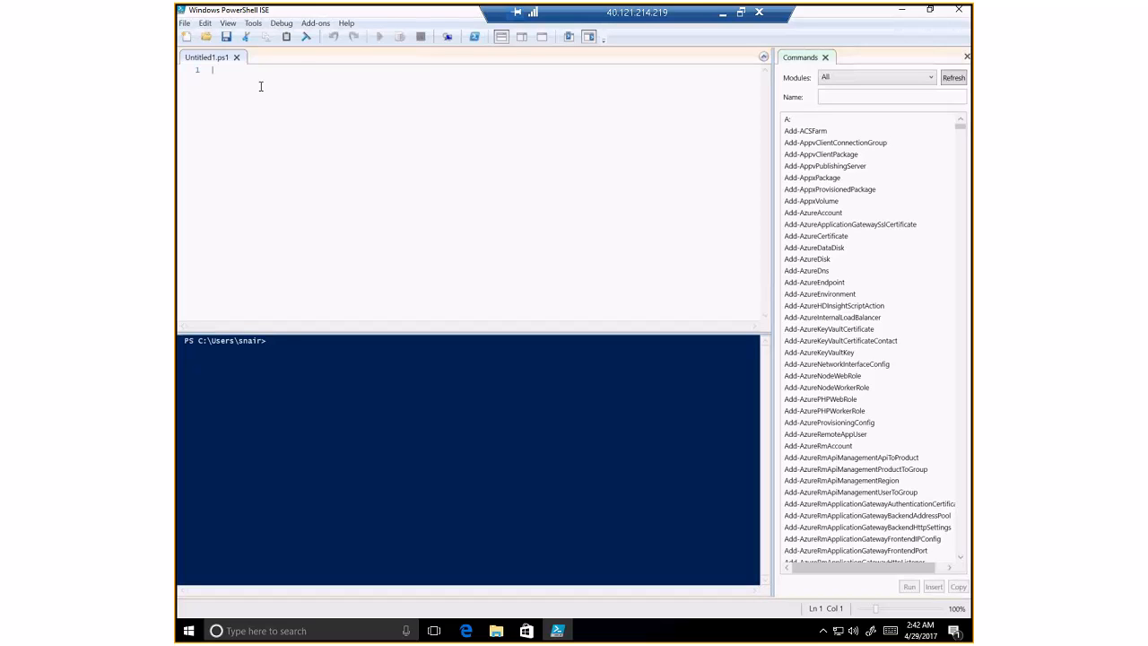
# - Paste Login-AzureRmAccount onto line 1 of Untitled1.ps1 and select it, ready to run on its own
pyautogui.write('Login-AzureRmAccount')
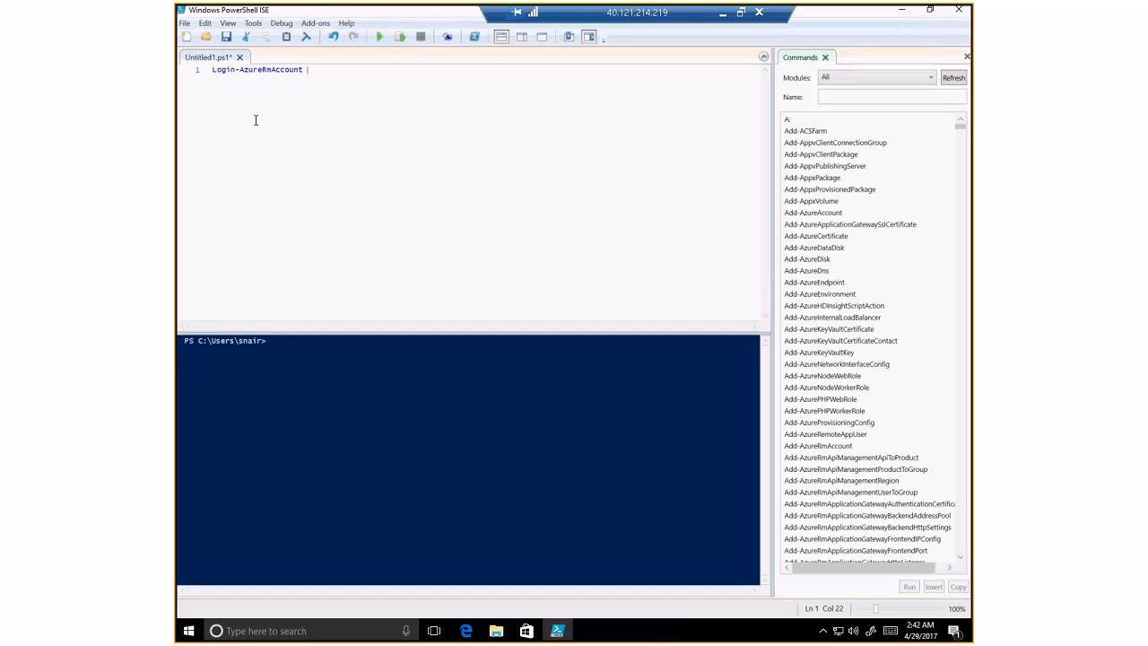
pyautogui.moveTo(307, 73); pyautogui.dragTo(195, 67)
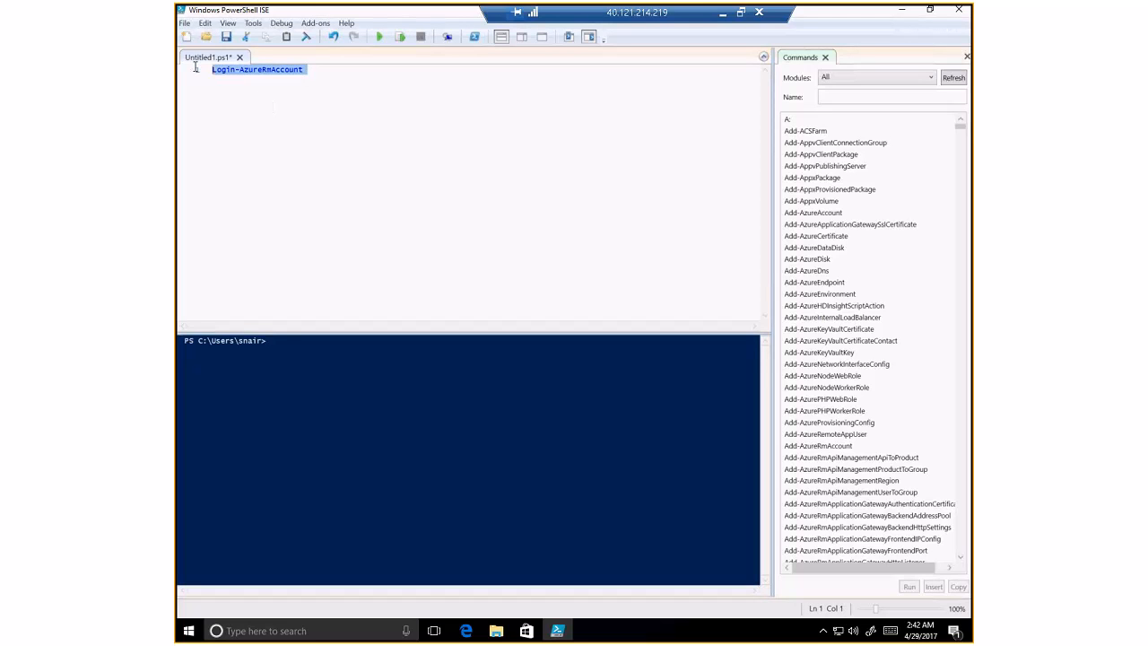
pyautogui.rightClick(263, 72)
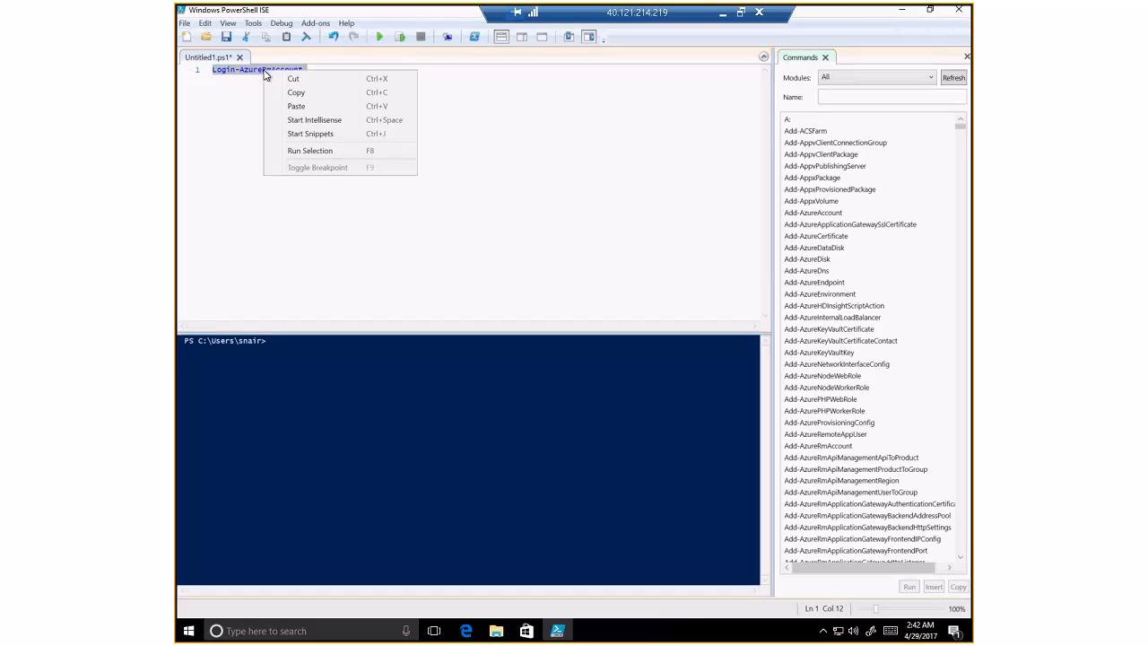
# - Run the selected Login-AzureRmAccount line and sign in with the account e-mail and password
pyautogui.click(321, 152)
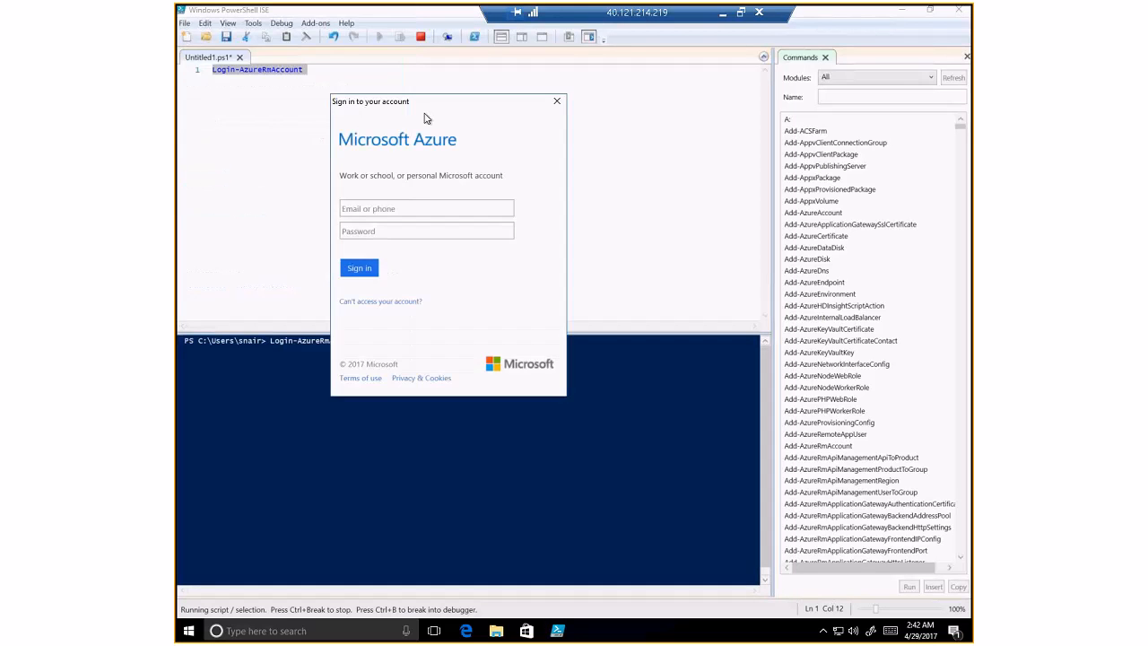
pyautogui.click(405, 223)
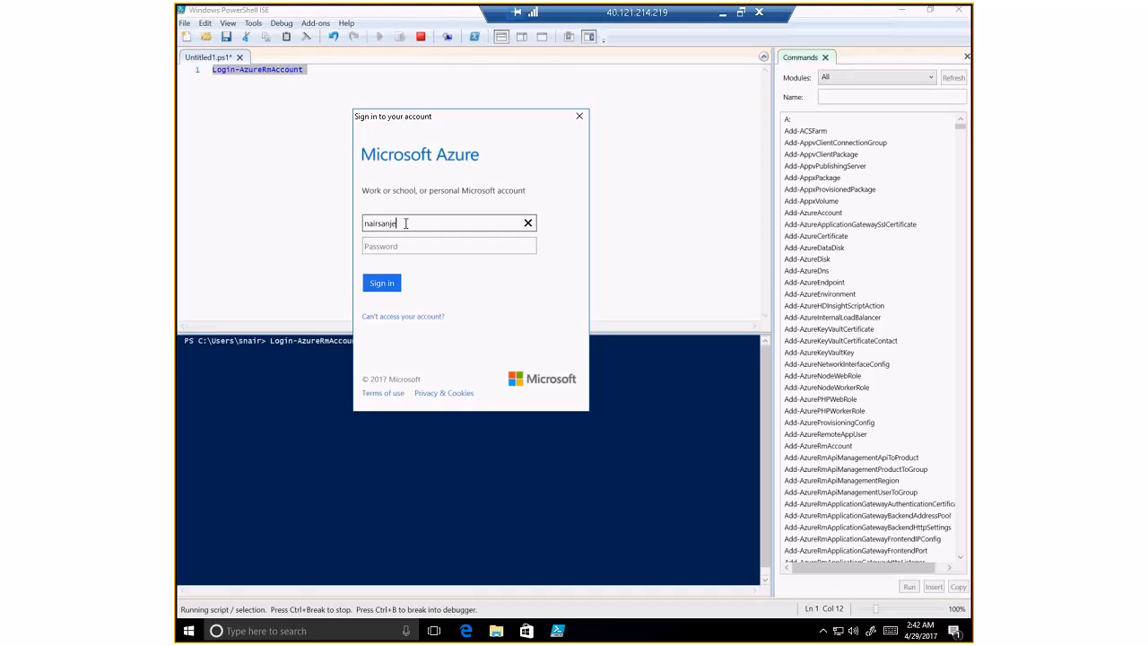
pyautogui.press('Tab')
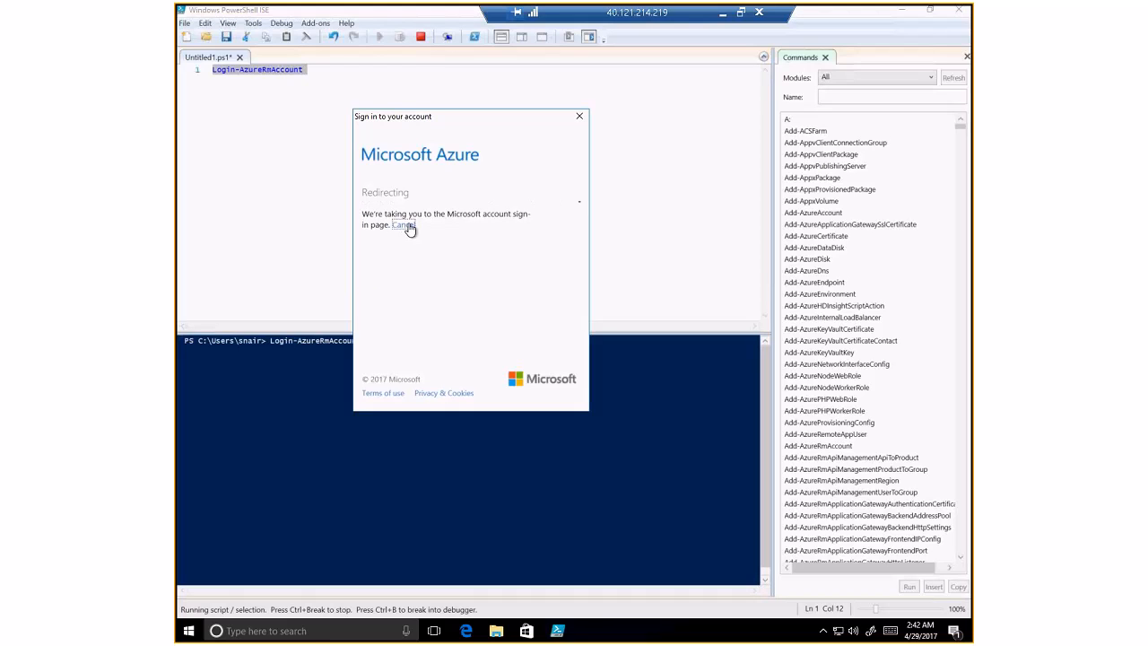
pyautogui.write('••••••')
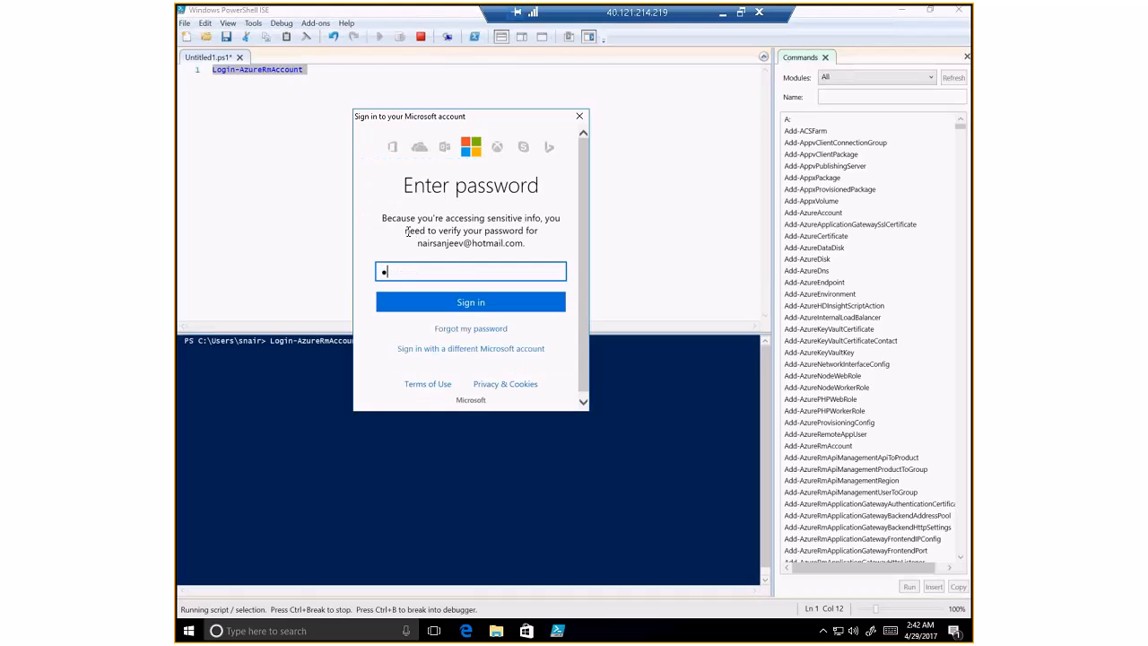
pyautogui.press('BackSpace')
pyautogui.press('BackSpace')
pyautogui.press('BackSpace')
pyautogui.press('BackSpace')
pyautogui.press('BackSpace')
pyautogui.press('BackSpace')
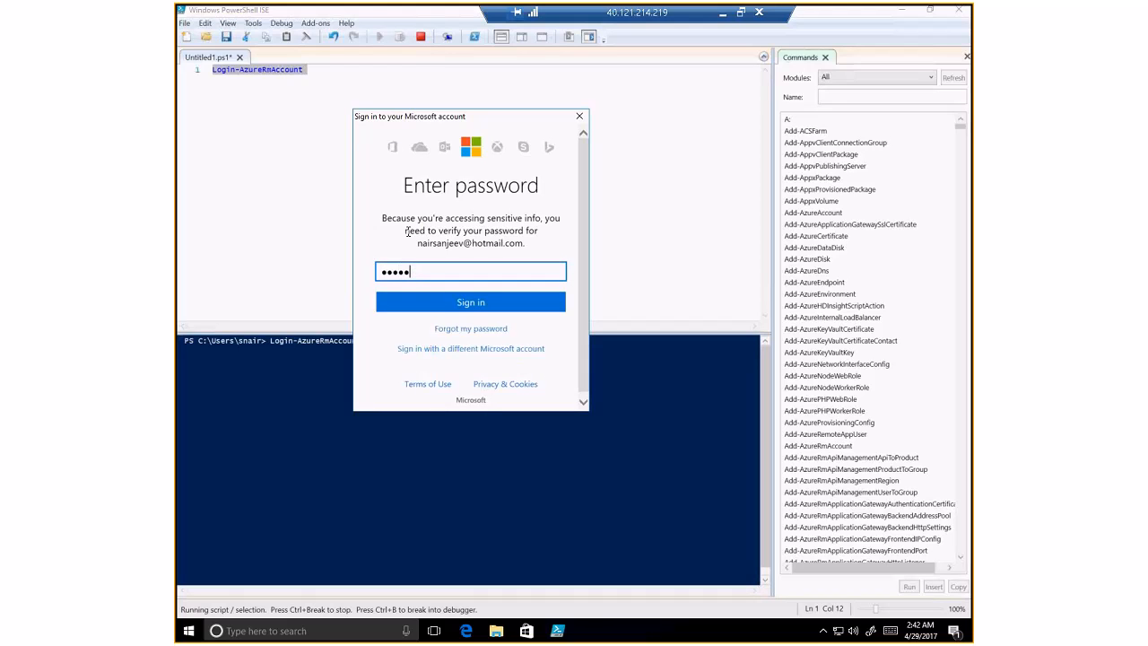
pyautogui.write('•••••••••')
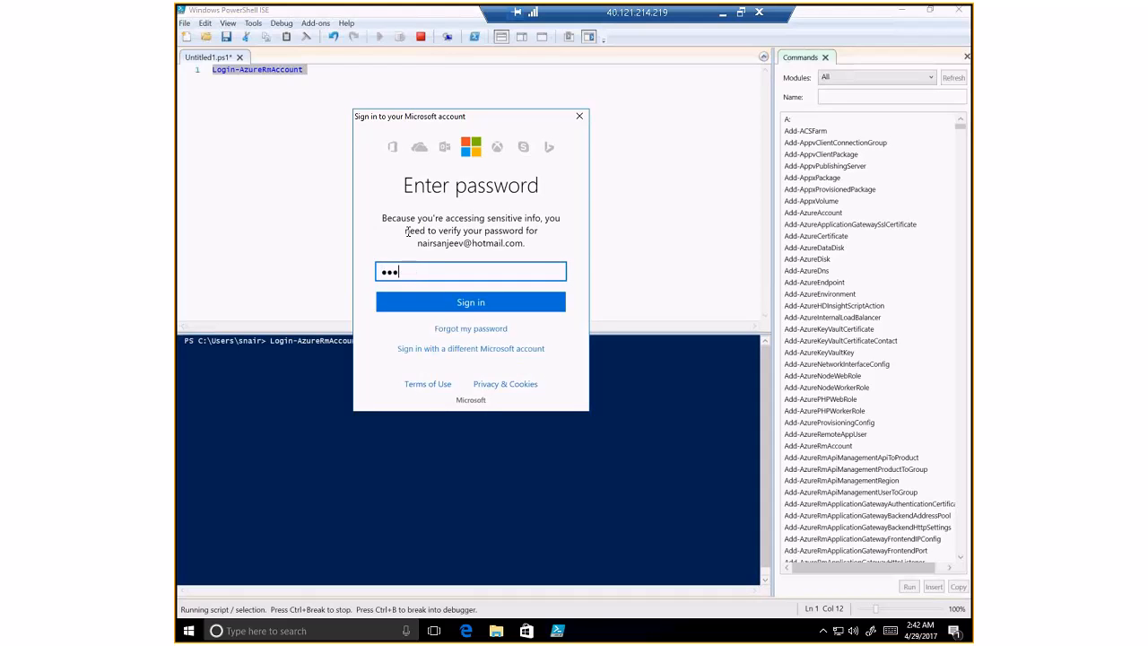
pyautogui.press('Return')
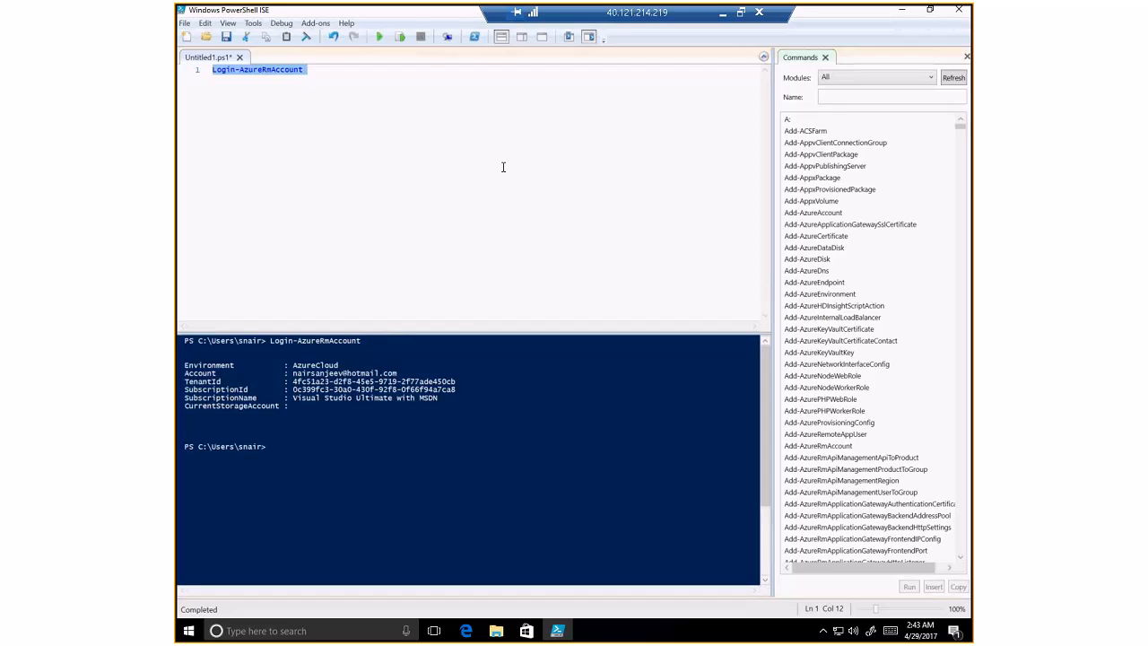
# - Replace line 1 with Get-AzureRMSubscription and run just that selection
pyautogui.moveTo(400, 150); pyautogui.dragTo(213, 71)
pyautogui.hotkey('ctrl', 'v')
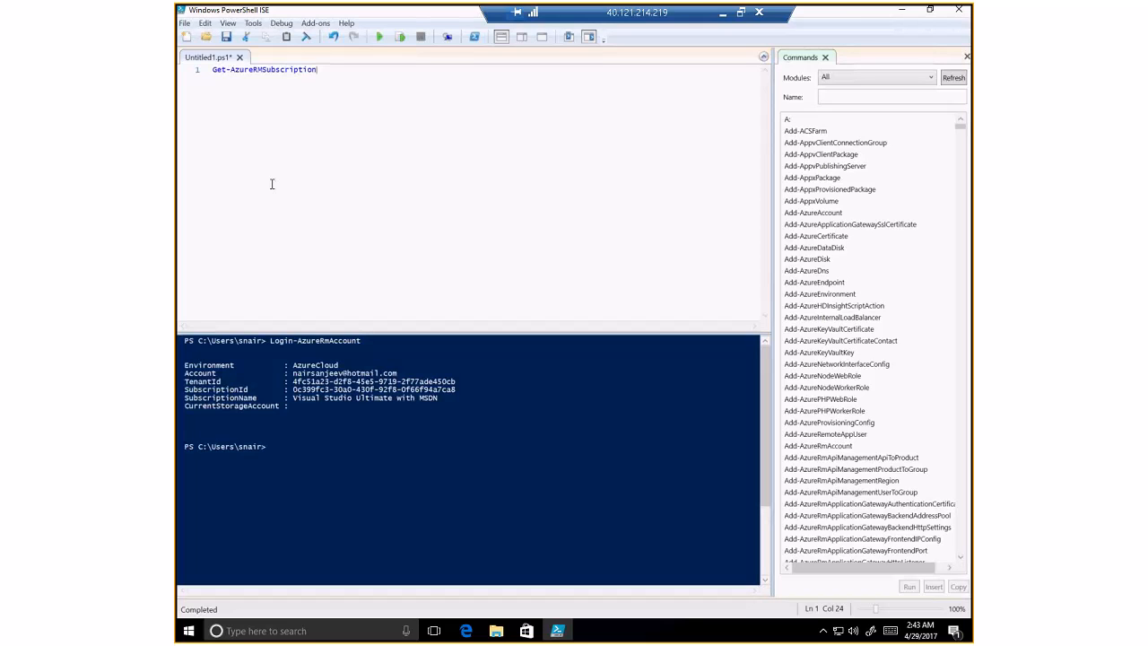
pyautogui.moveTo(316, 70); pyautogui.dragTo(213, 70)
pyautogui.rightClick(290, 79)
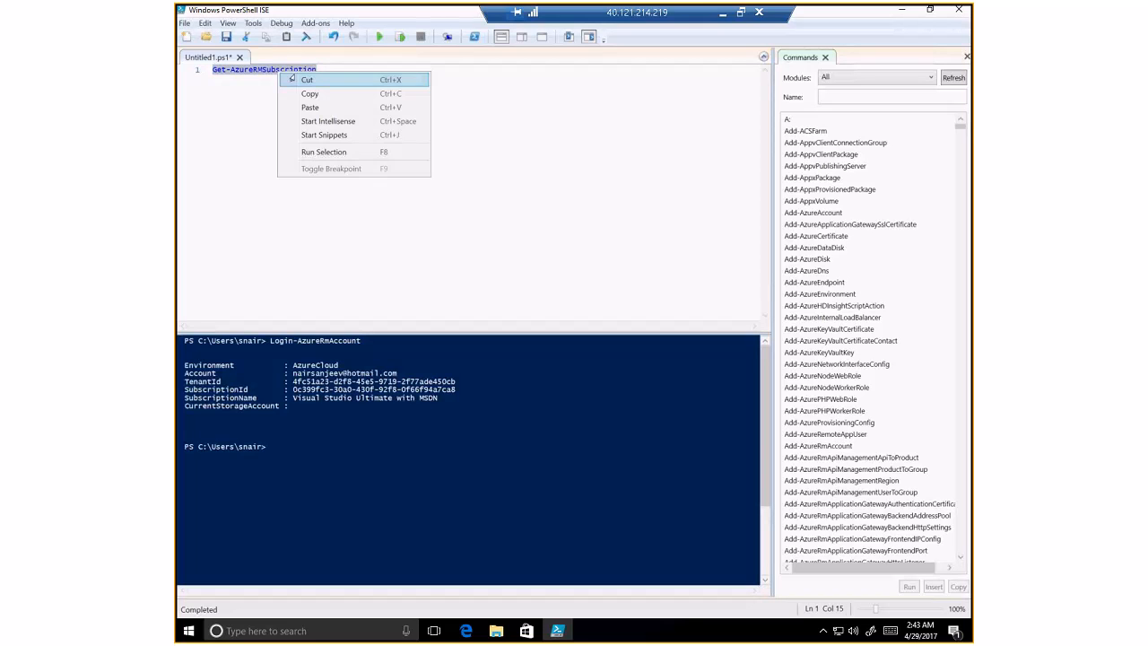
pyautogui.click(328, 151)
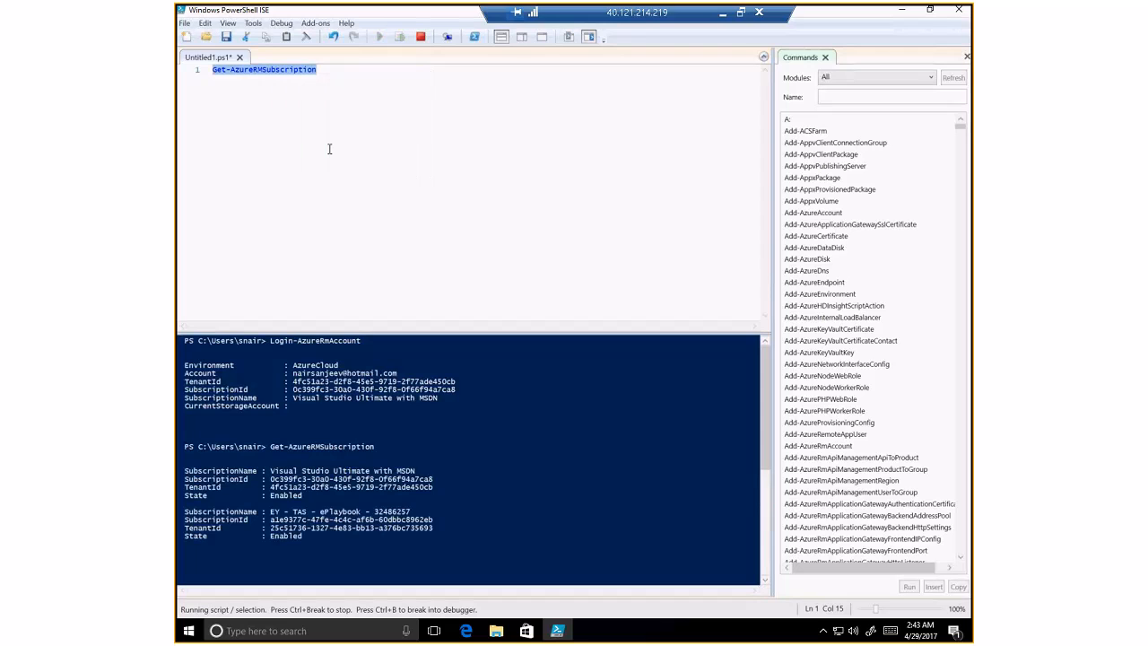
# - Copy the first SubscriptionId (Visual Studio Ultimate with MSDN) from the console output
pyautogui.click(296, 471)
pyautogui.moveTo(270, 479); pyautogui.dragTo(434, 479)
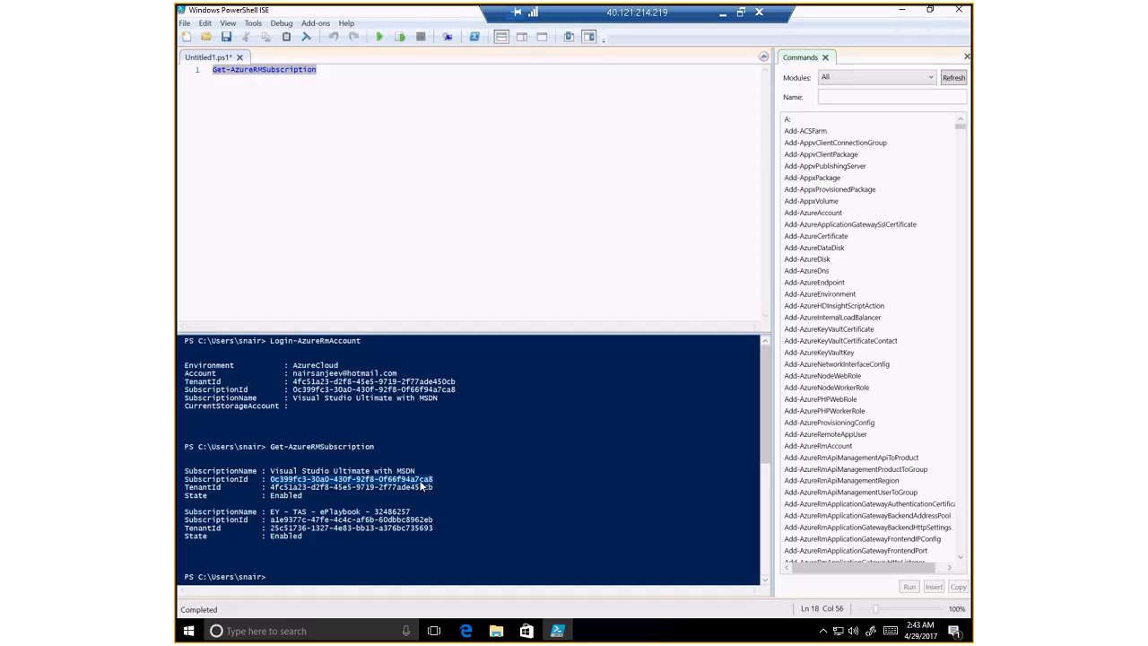
pyautogui.rightClick(418, 482)
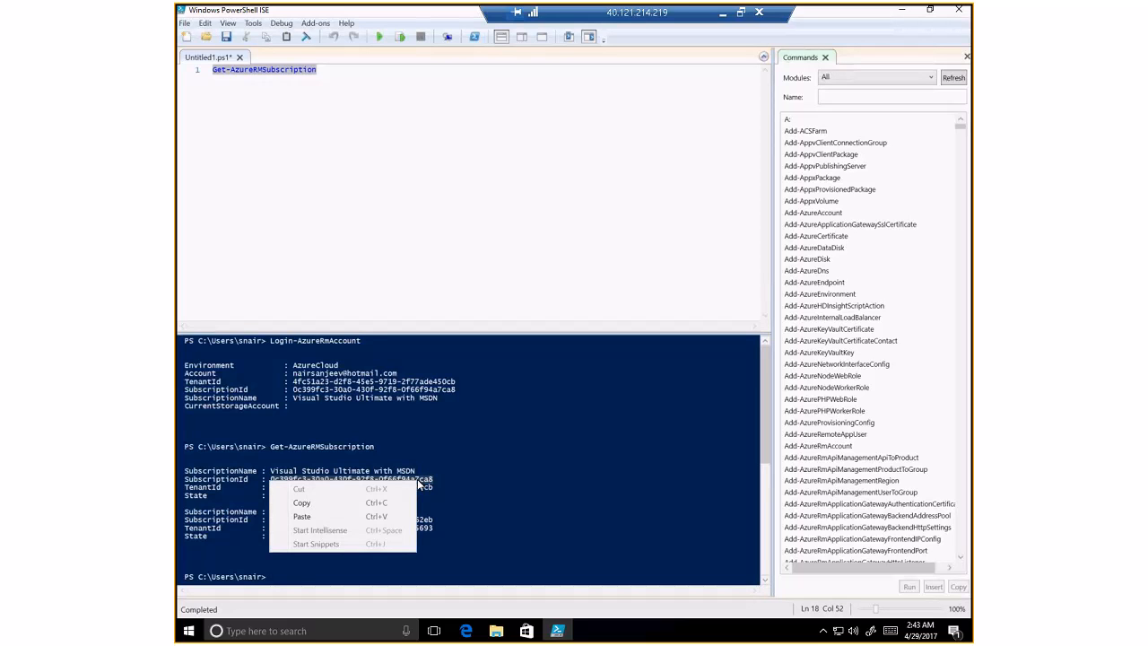
pyautogui.click(325, 630)
# - Launch Notepad and paste the subscription ID labelled 'Subscription ID :'
pyautogui.write('no')
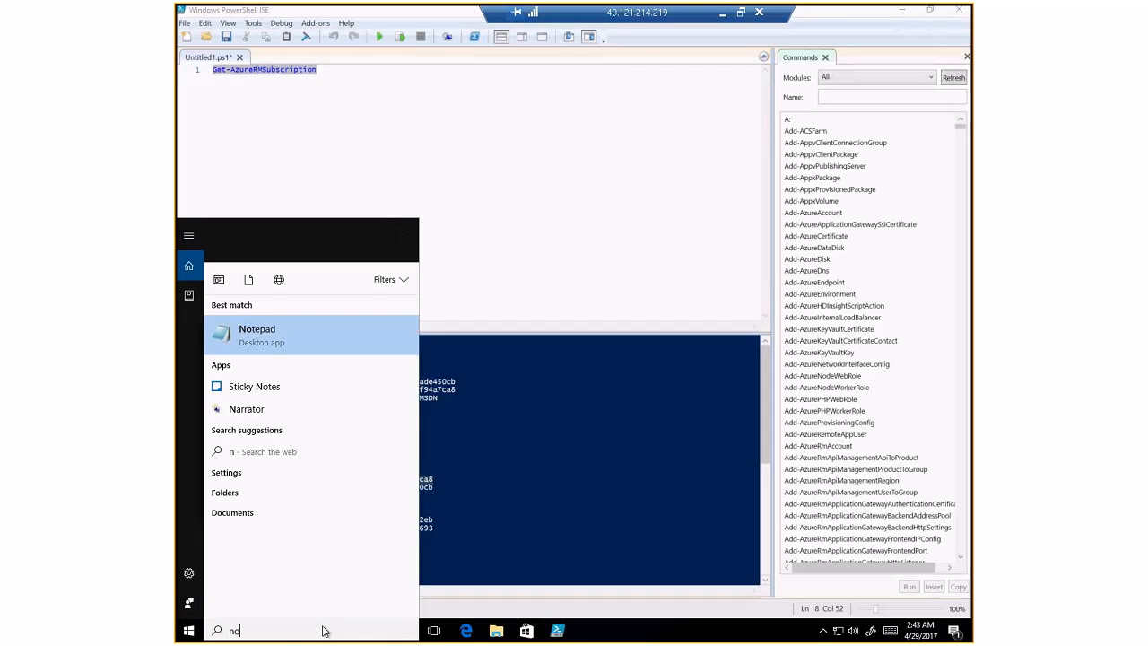
pyautogui.press('Escape')
pyautogui.hotkey('ctrl', 'v')
pyautogui.press('Home')
pyautogui.write('Subsc')
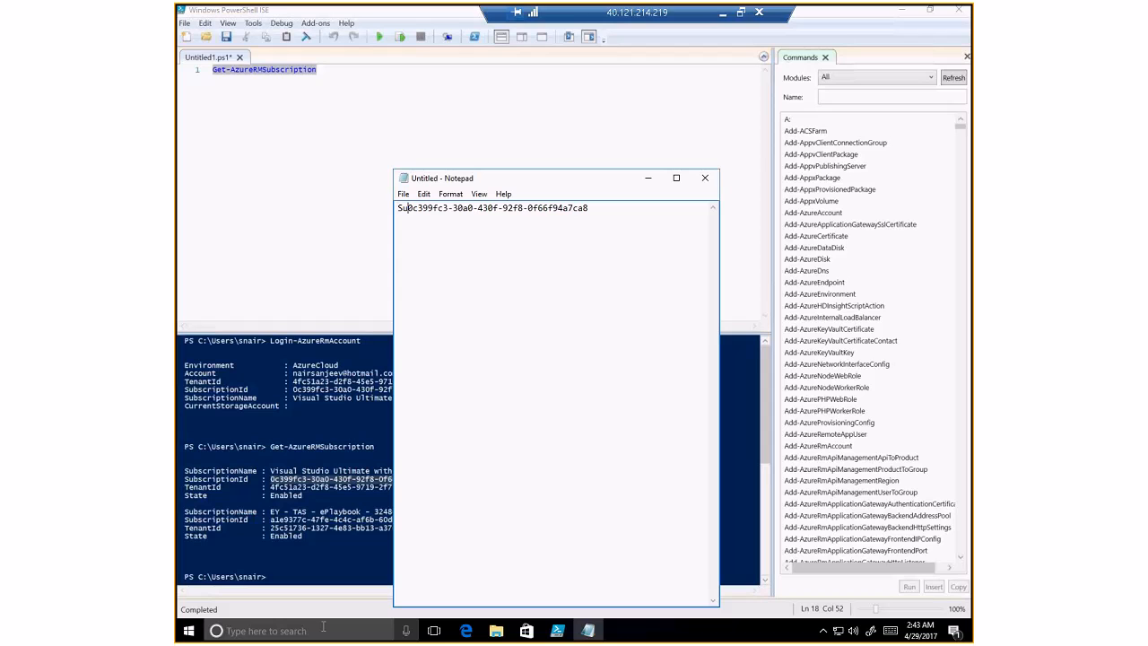
pyautogui.write('rip')
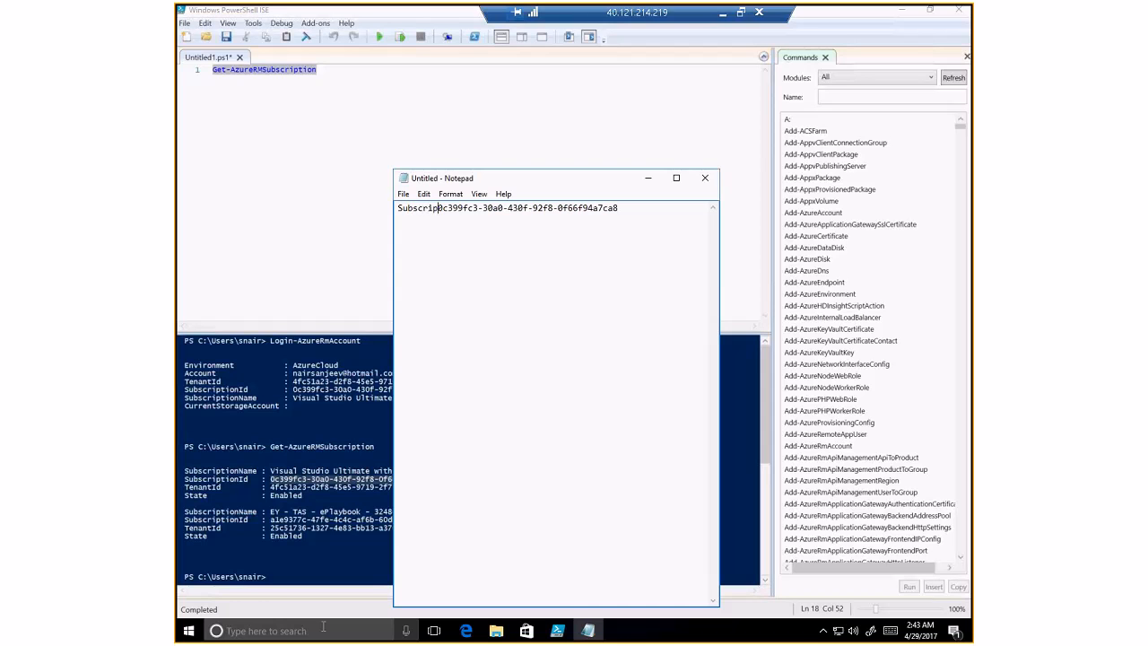
pyautogui.write('tion ID ')
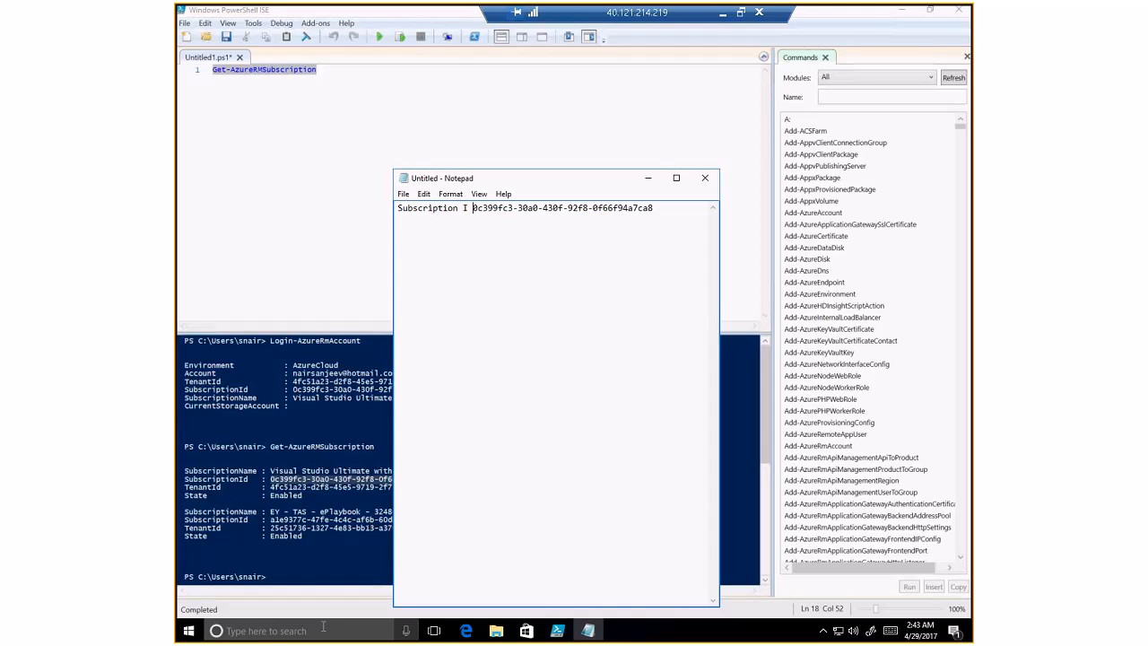
pyautogui.write(':')
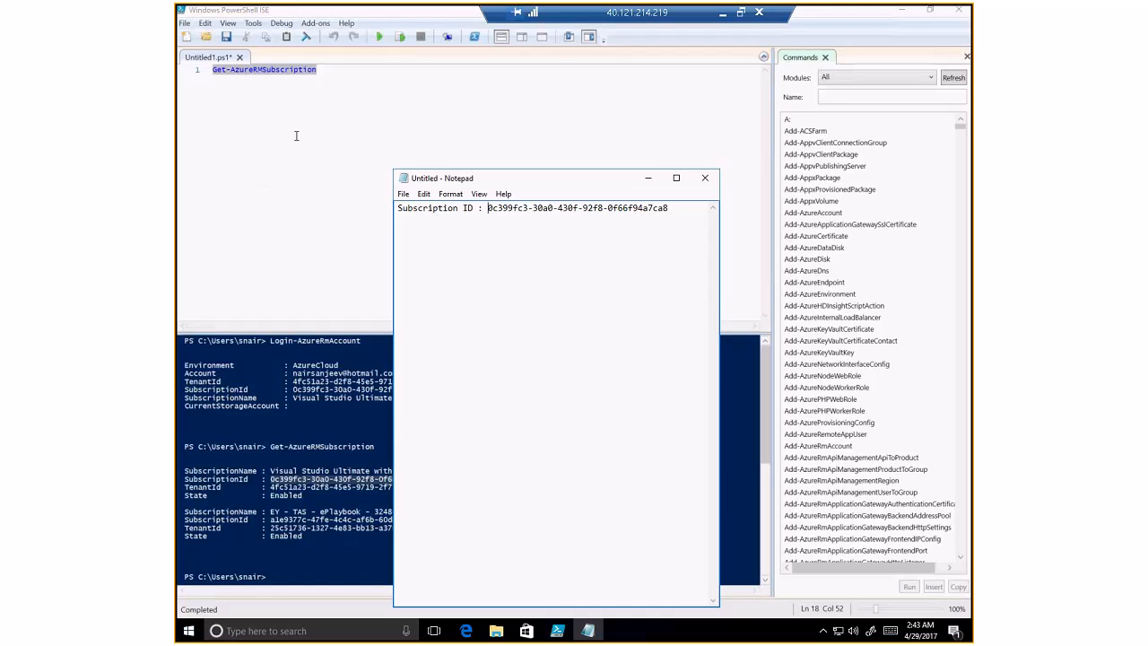
# - Replace ISE line 1 with Select-AzureRmSubscription -SubscriptionId "[subscription id]"
pyautogui.click(332, 84)
pyautogui.moveTo(333, 84); pyautogui.dragTo(178, 70)
pyautogui.hotkey('ctrl', 'v')
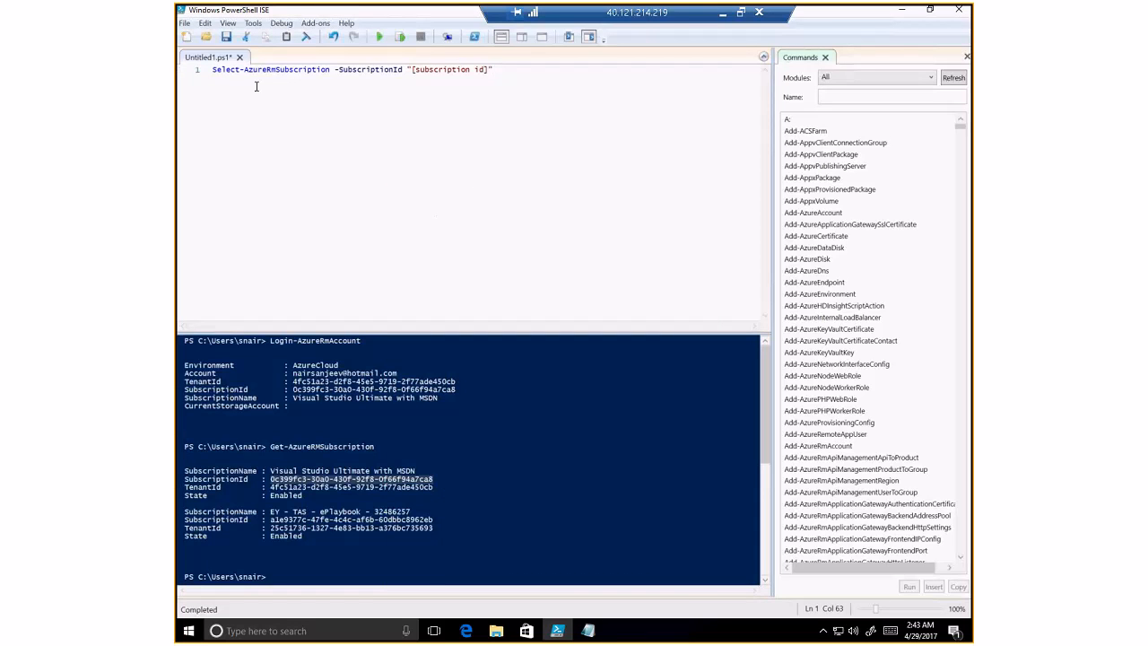
# - Swap the [subscription id] placeholder for the real ID from Notepad and run the command
pyautogui.click(587, 630)
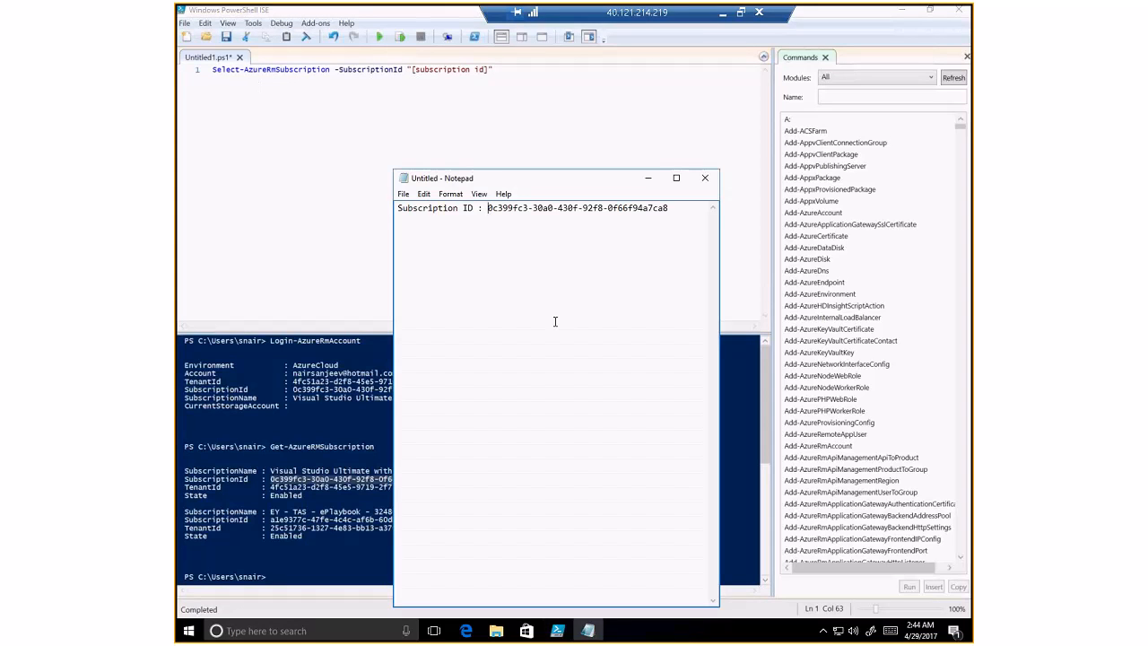
pyautogui.hotkey('shift', 'End')
pyautogui.hotkey('ctrl', 'c')
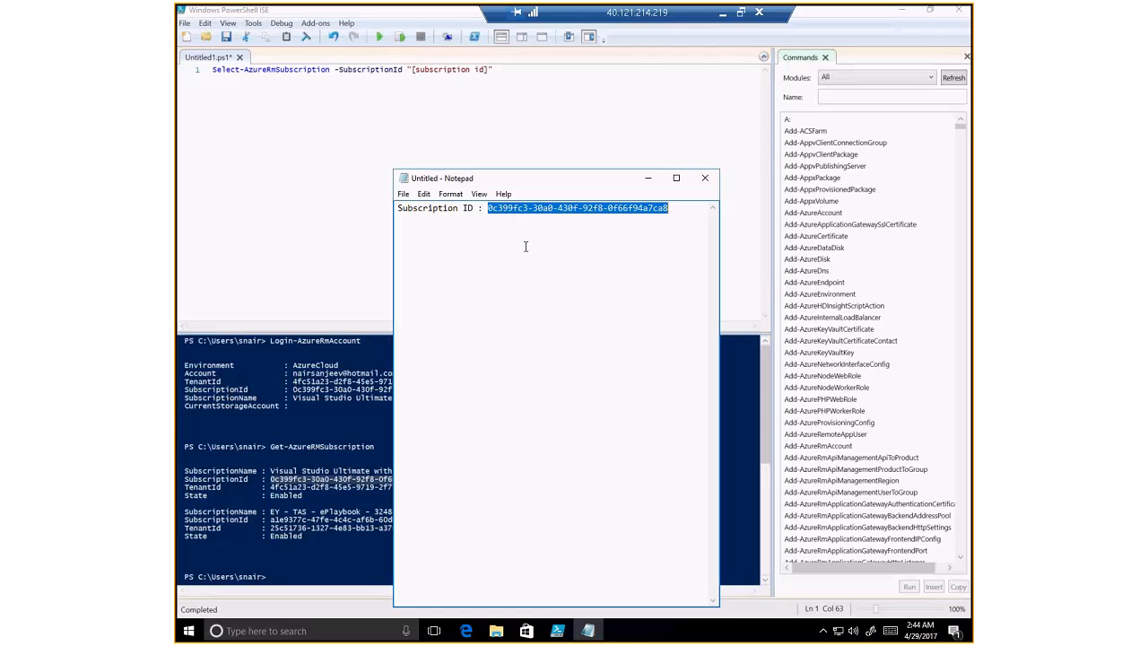
pyautogui.click(367, 134)
pyautogui.click(413, 70)
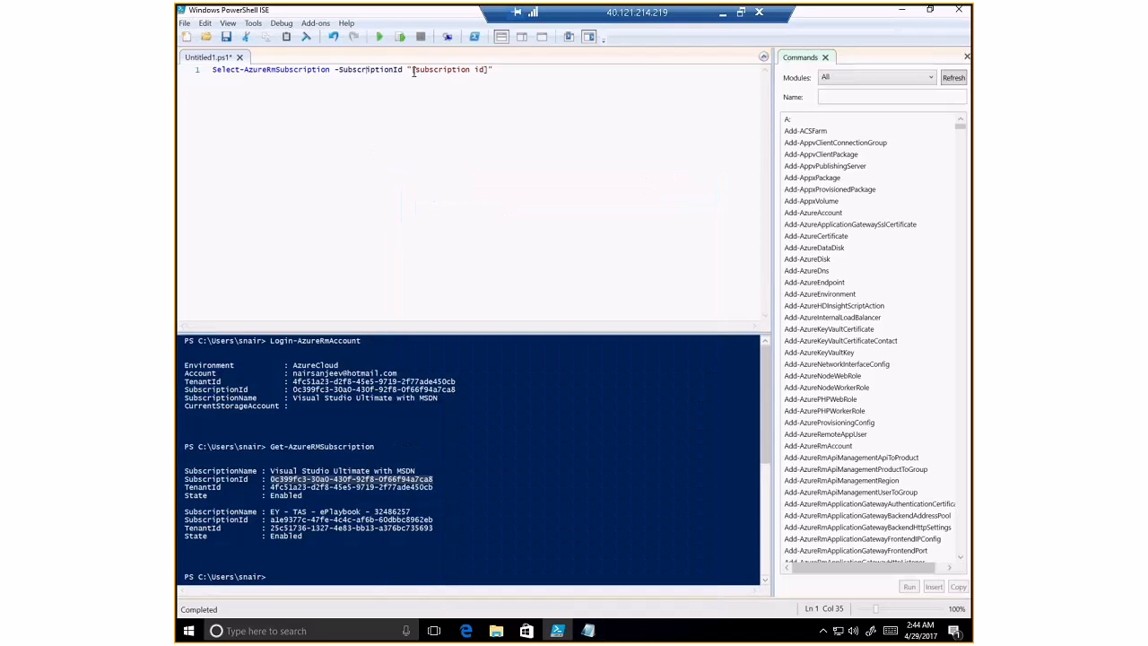
pyautogui.moveTo(414, 70); pyautogui.dragTo(491, 69)
pyautogui.hotkey('ctrl', 'v')
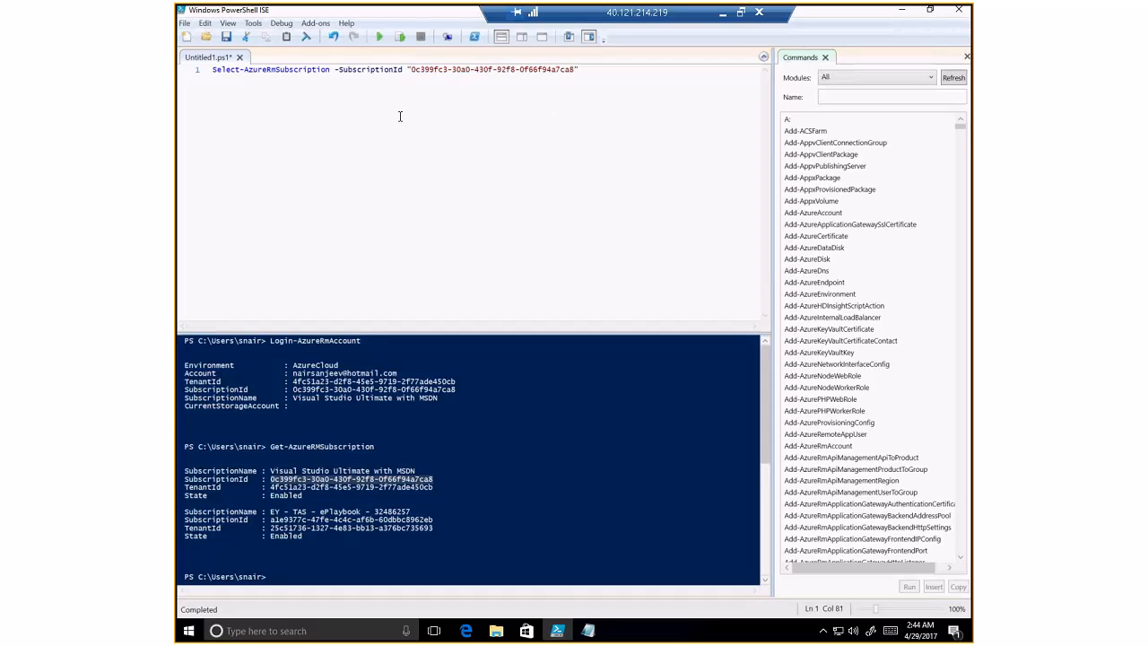
pyautogui.click(380, 42)
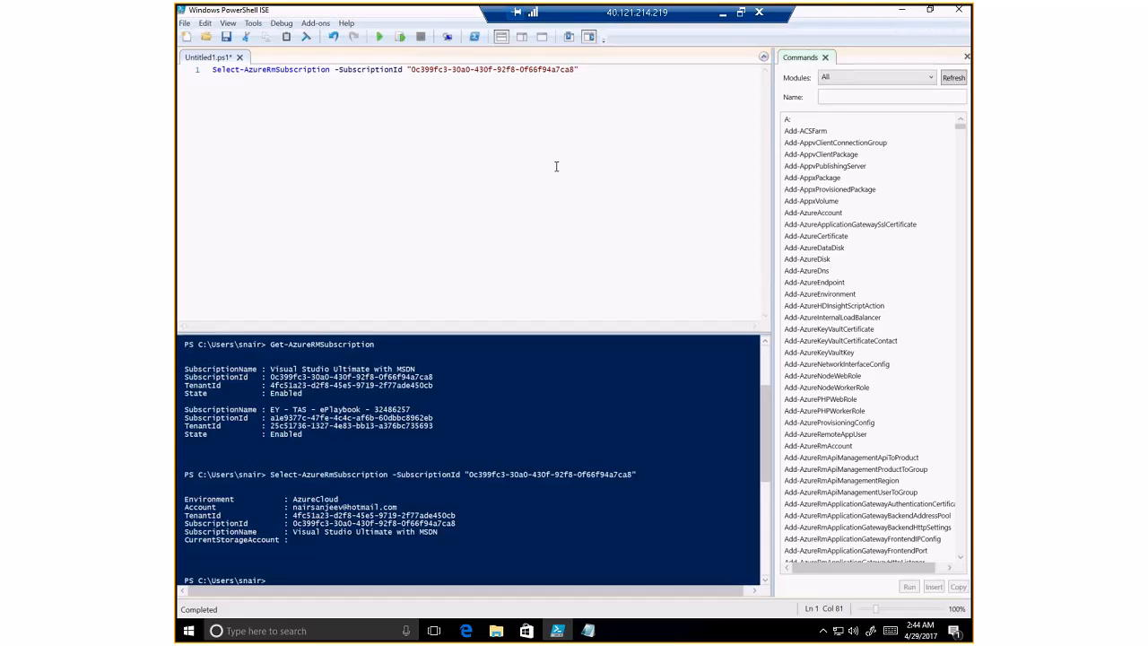
pyautogui.moveTo(603, 71); pyautogui.dragTo(188, 88)
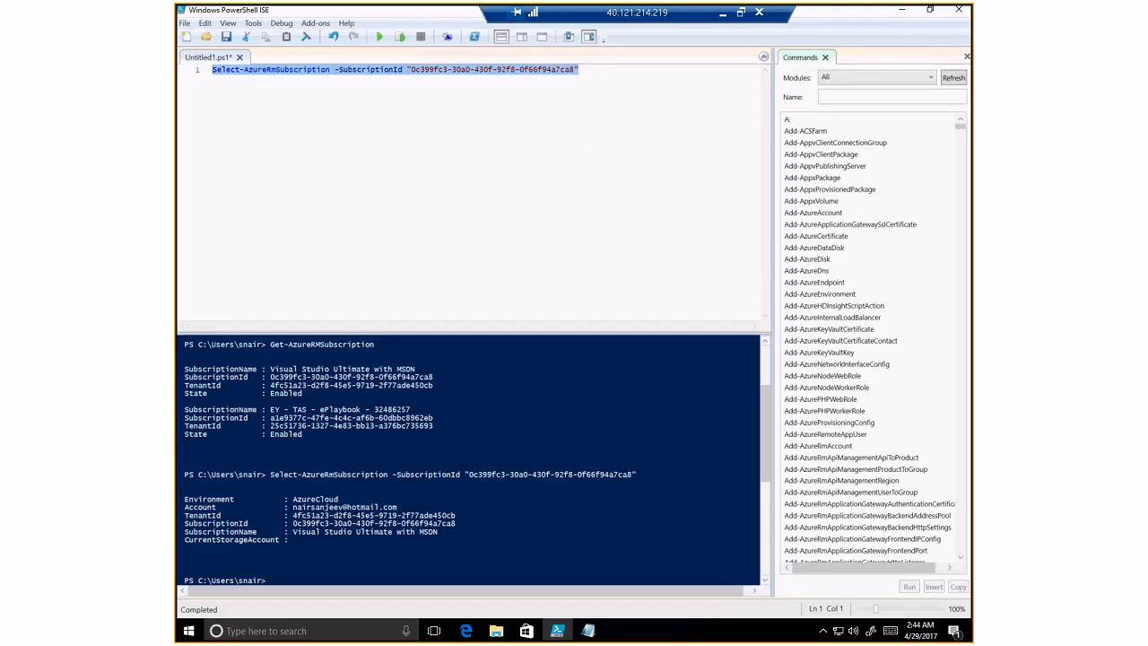
# - Run $rgName = "OpsVMRmRG", then replace the line with Get-AzureRmStorageAccount -ResourceGroupName $rgName
pyautogui.write('$rgName = "OpsVMRmRG"')
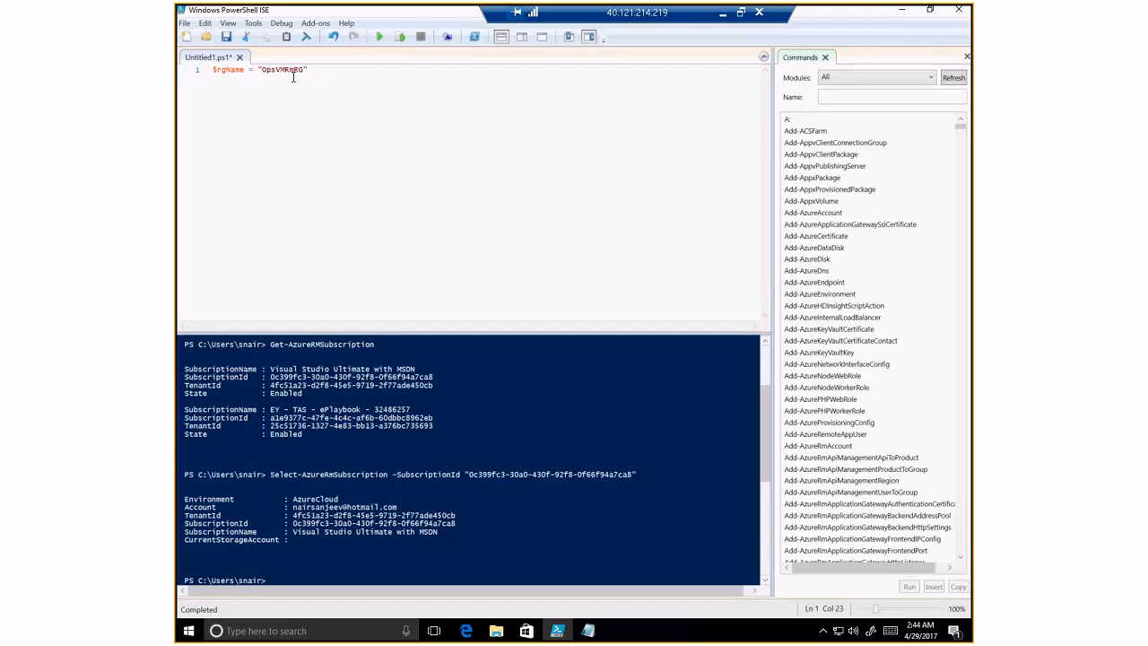
pyautogui.click(380, 39)
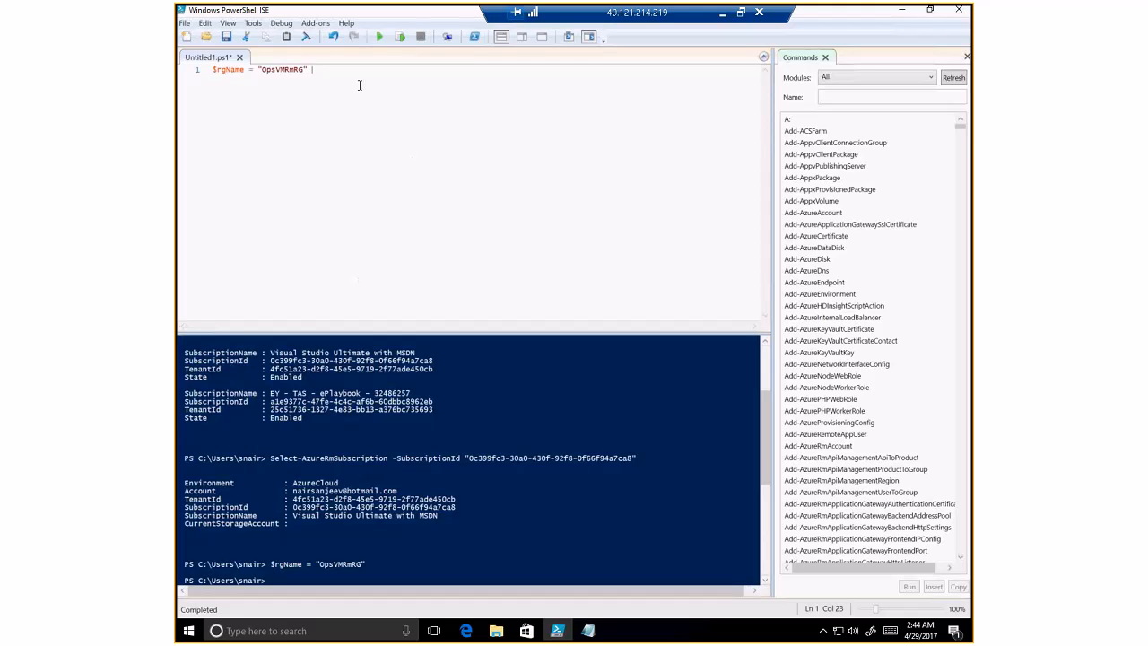
pyautogui.hotkey('ctrl', 'a')
pyautogui.write('Get-AzureRmStorageAccount -ResourceGroupName $rgName')
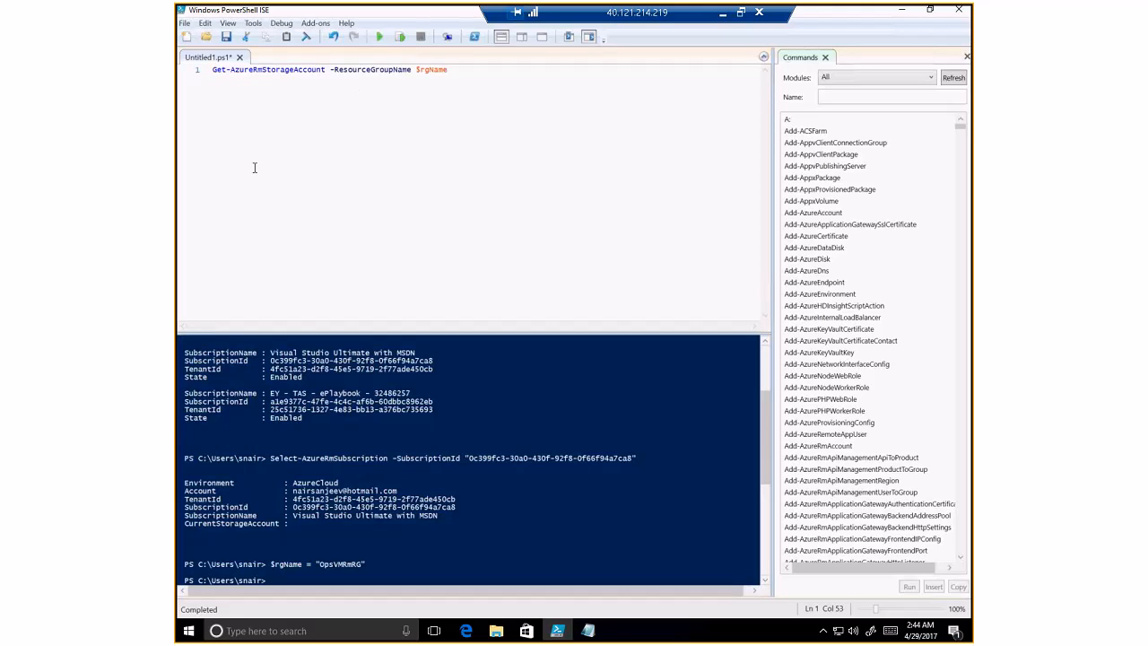
# - Run the storage account query and enlarge the console pane to view the results
pyautogui.click(381, 38)
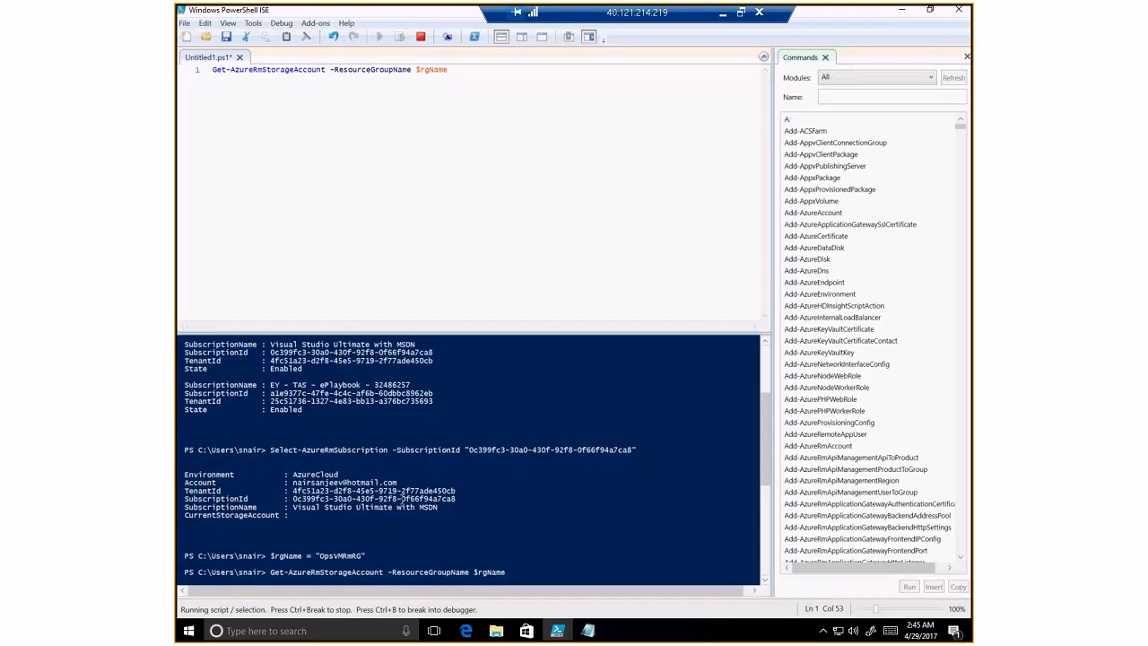
pyautogui.click(363, 336)
pyautogui.moveTo(365, 337); pyautogui.dragTo(382, 218)
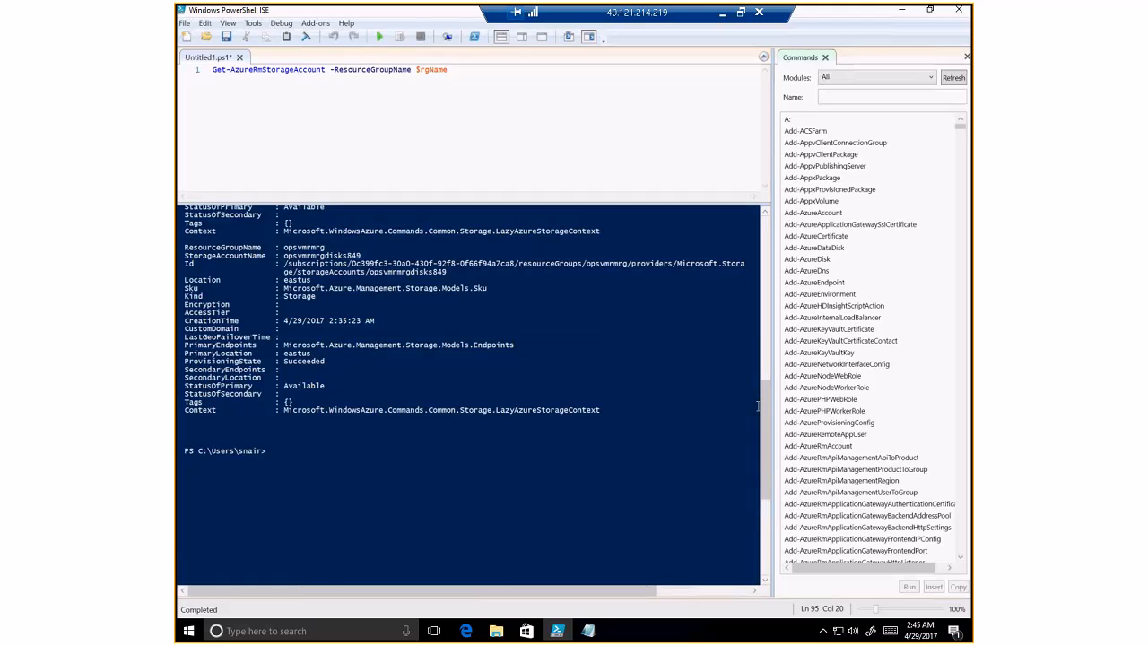
pyautogui.moveTo(765, 408); pyautogui.dragTo(769, 352)
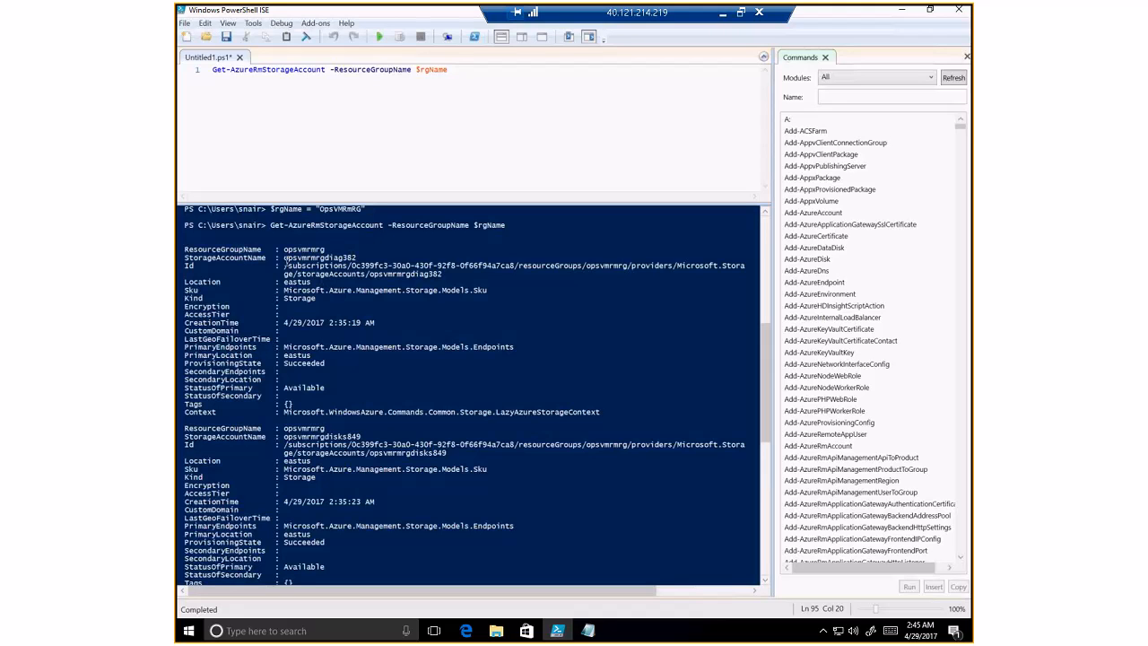
# - Copy the storage account name opsvmrmrgdiag382 and return to the Notepad notes
pyautogui.moveTo(284, 257); pyautogui.dragTo(356, 259)
pyautogui.rightClick(321, 260)
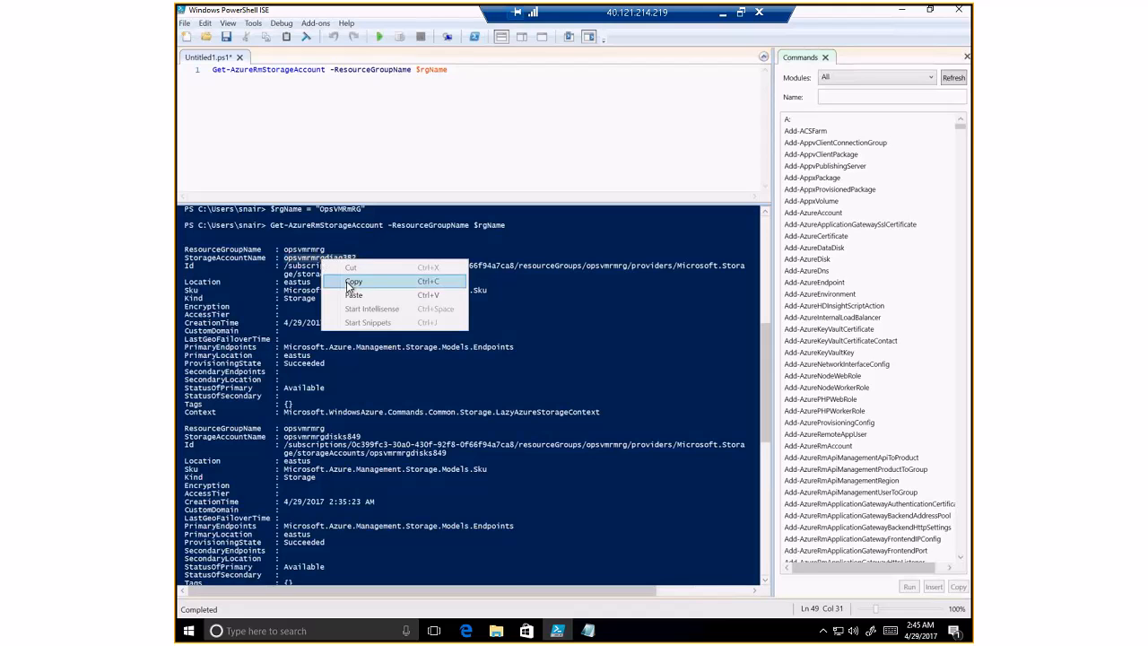
pyautogui.click(351, 283)
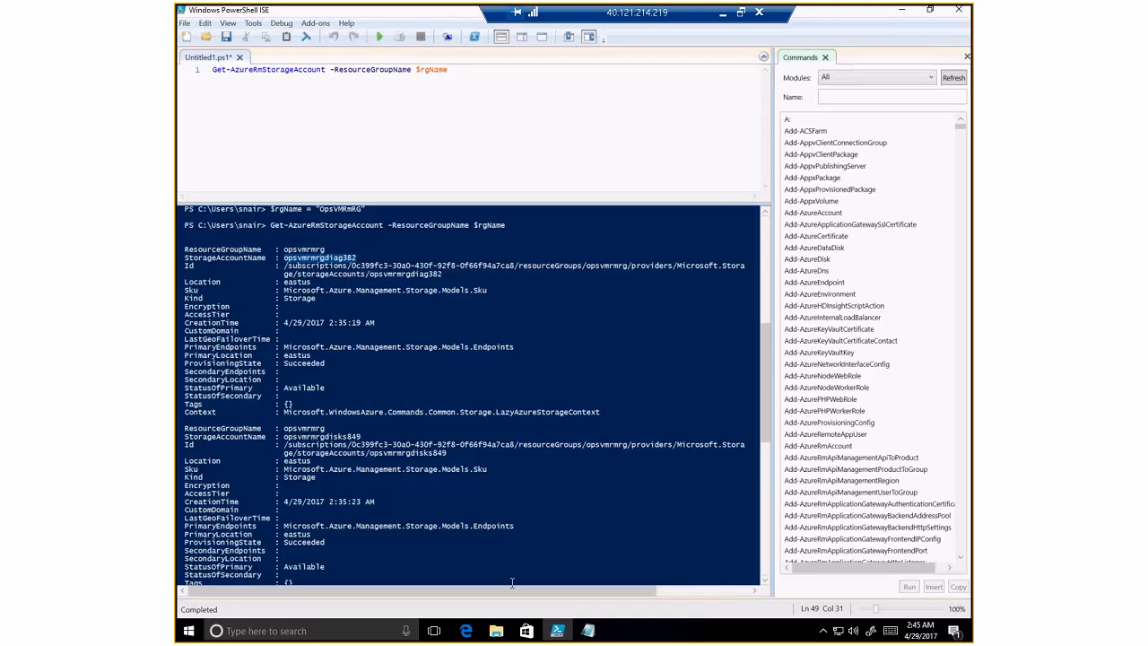
pyautogui.hotkey('alt', 'Tab')
# - Add a 'Storage Account Name : opsvmrmrgdiag382' line below the subscription ID
pyautogui.press('Return')
pyautogui.press('Return')
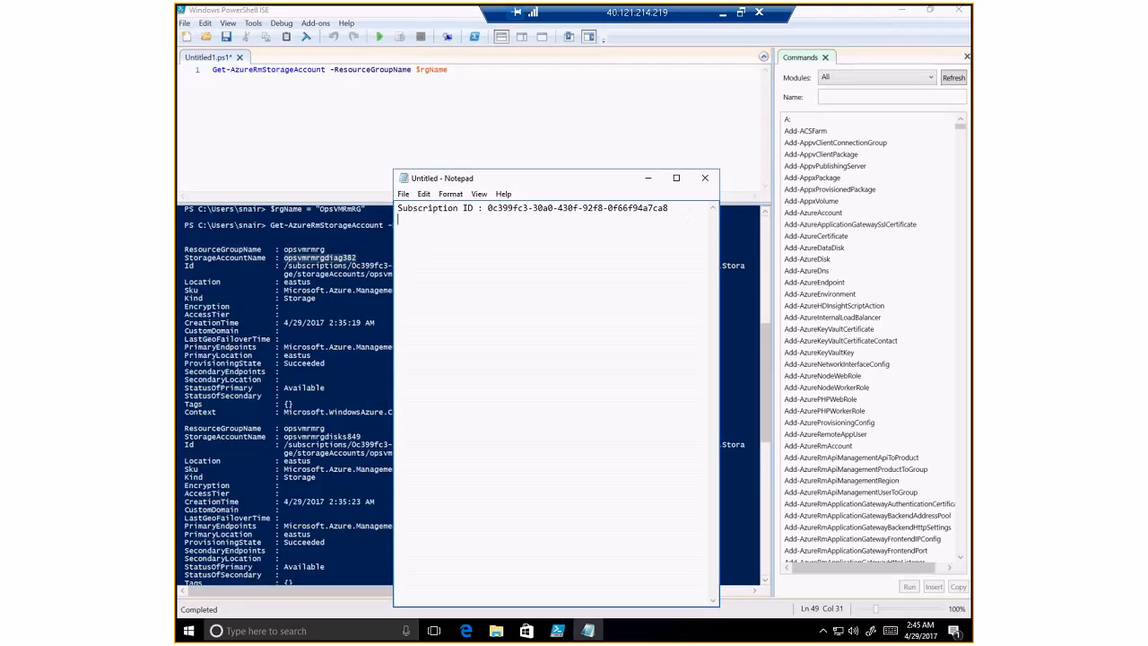
pyautogui.hotkey('ctrl', 'v')
pyautogui.press('Up')
pyautogui.press('Return')
pyautogui.write('Storage Acc')
pyautogui.write('un')
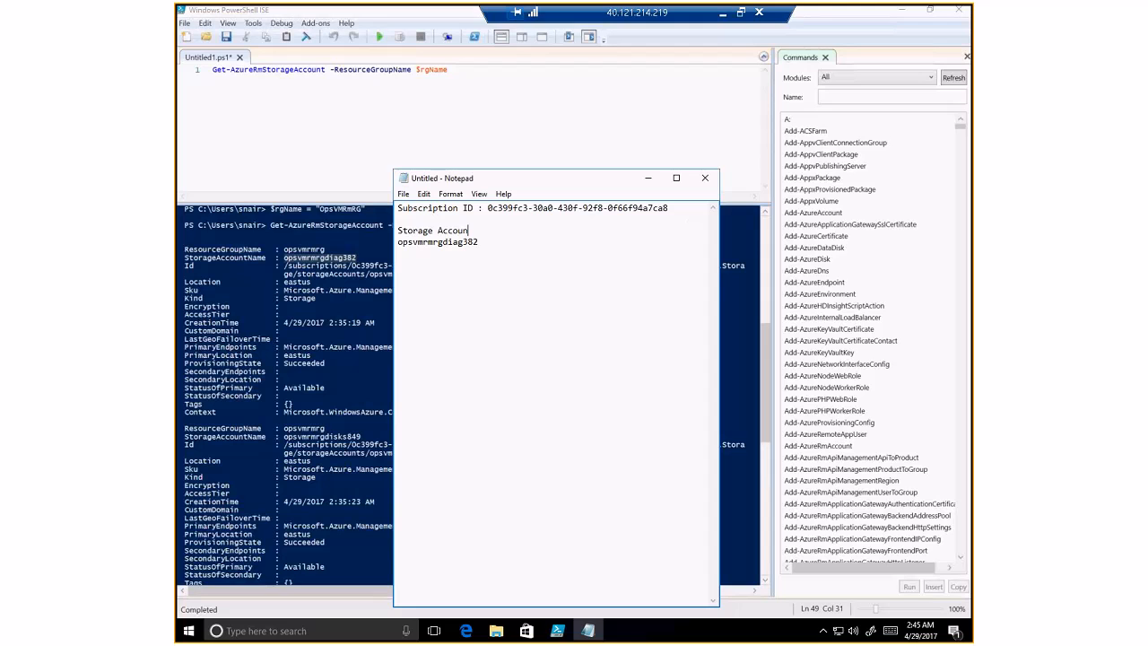
pyautogui.write('t Name :')
pyautogui.press('Down')
pyautogui.press('Home')
pyautogui.press('BackSpace')
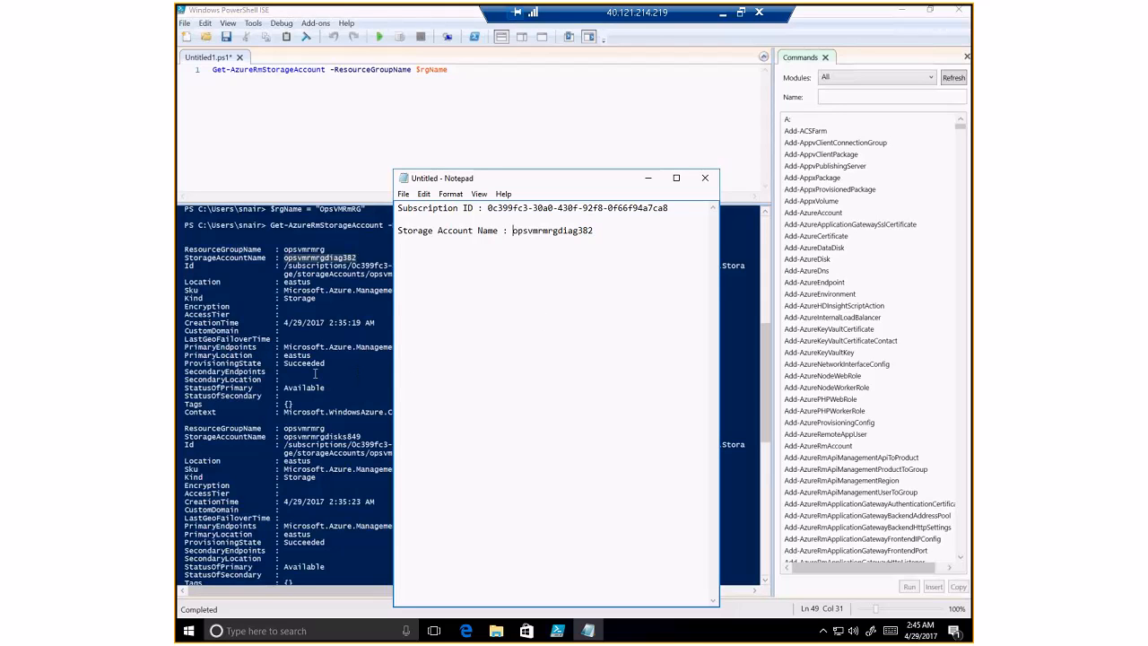
# - Copy eastus from the ISE output and add a 'Region : eastus' line to the notes
pyautogui.click(315, 373)
pyautogui.doubleClick(296, 356)
pyautogui.rightClick(299, 358)
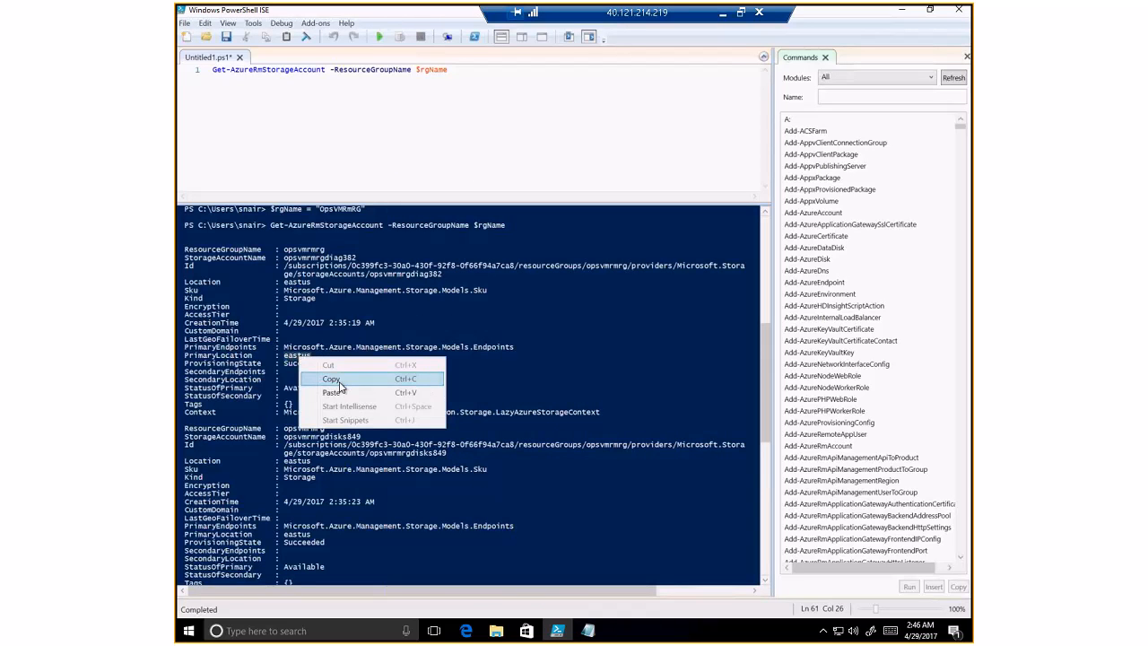
pyautogui.click(333, 380)
pyautogui.click(588, 630)
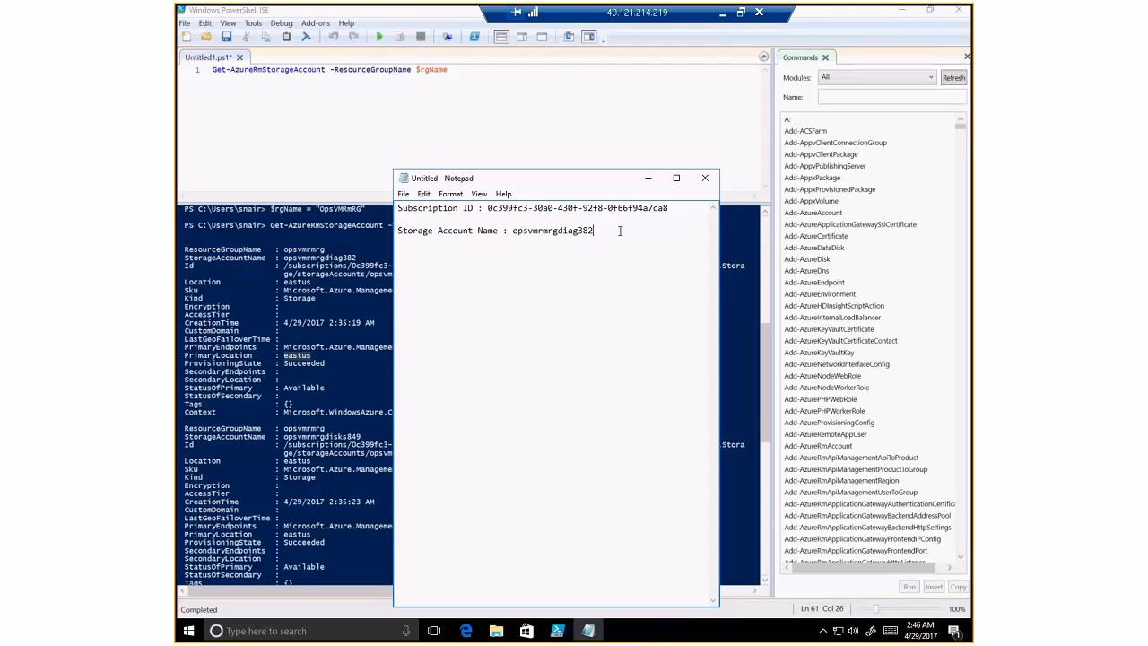
pyautogui.press('Return')
pyautogui.press('Return')
pyautogui.write('Region :')
pyautogui.hotkey('ctrl', 'v')
pyautogui.click(331, 110)
# - Clear line 1 of Untitled1 and open the create-azure-vm.ps1 script
pyautogui.moveTo(449, 69); pyautogui.dragTo(209, 61)
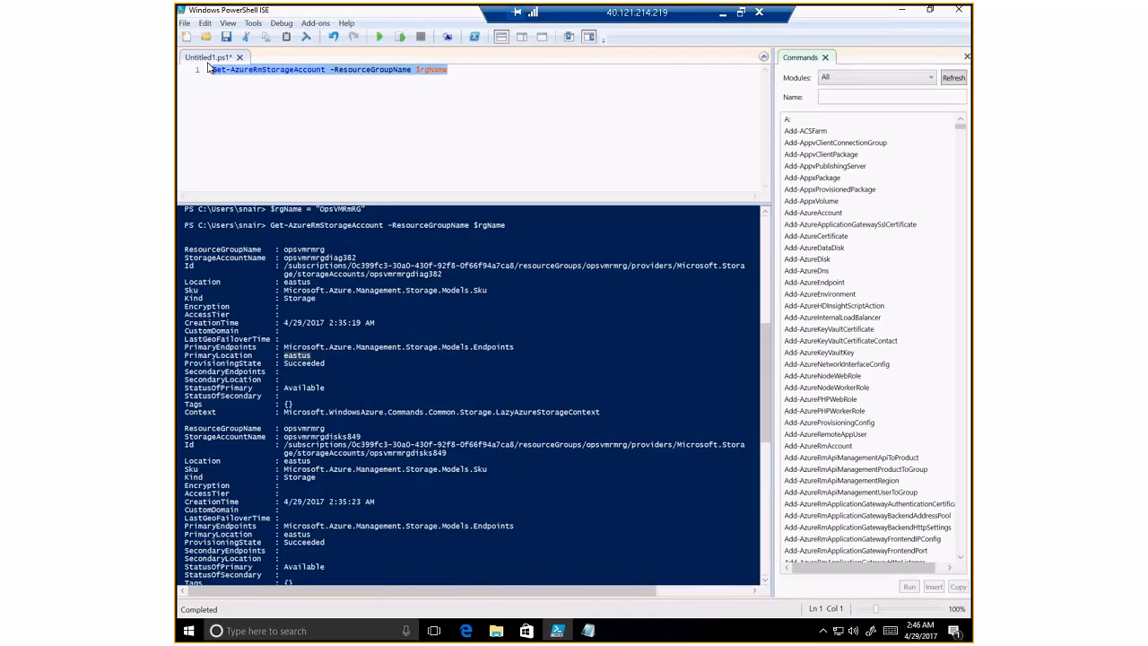
pyautogui.press('Delete')
pyautogui.click(183, 22)
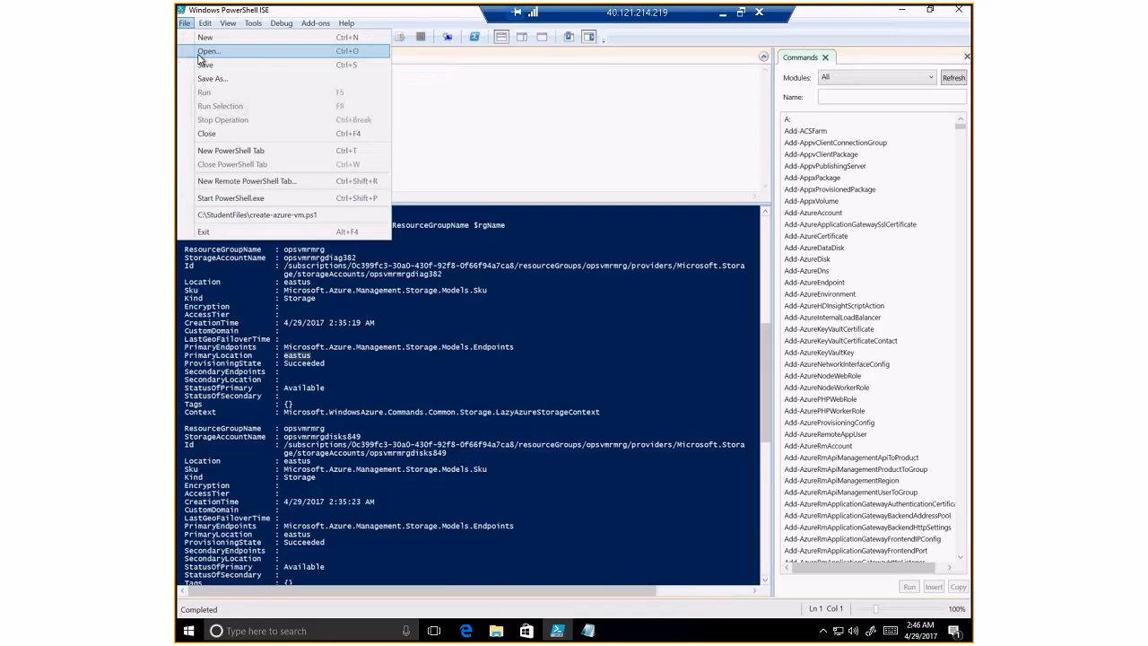
pyautogui.click(198, 52)
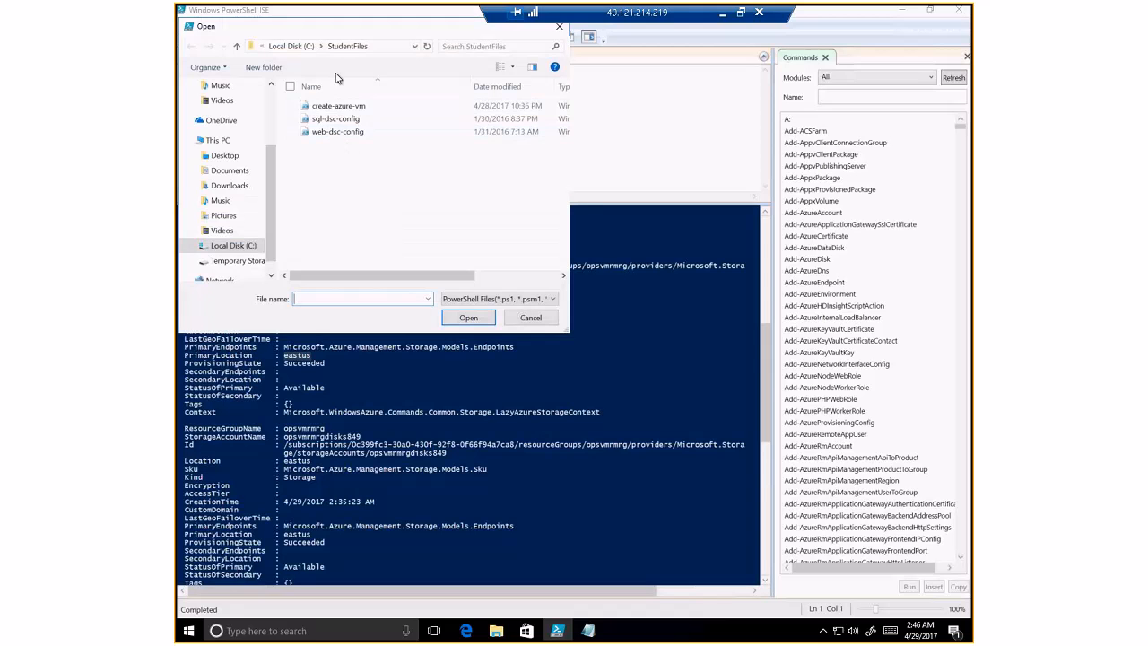
pyautogui.doubleClick(345, 110)
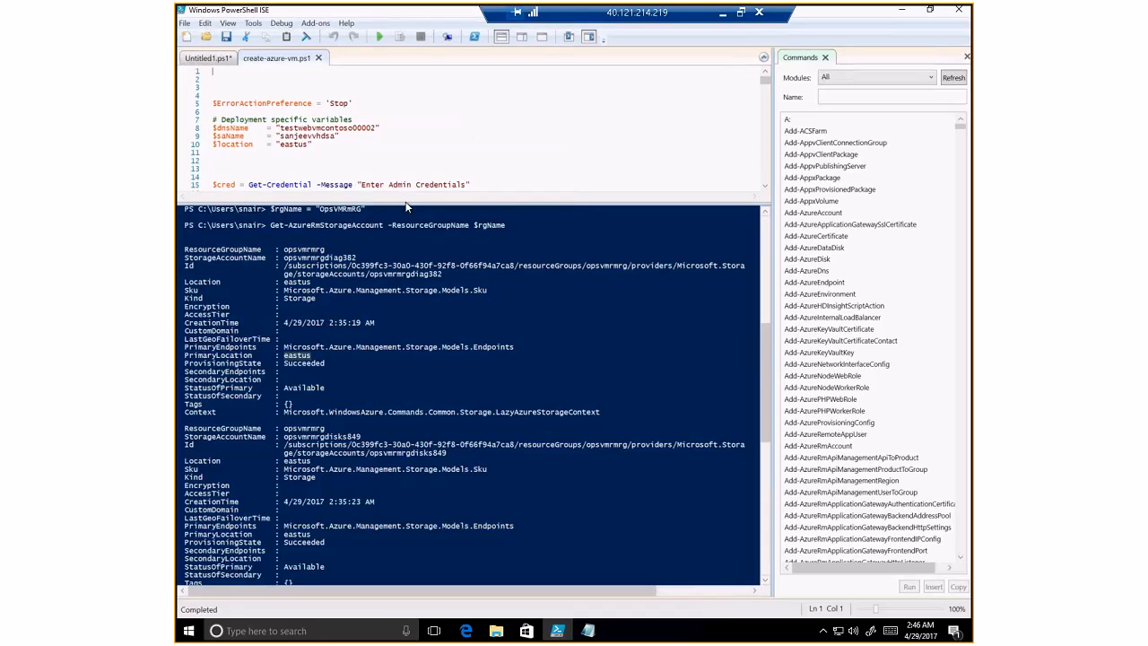
# - Delete the old $dnsName, $saName and $location values on lines 8–10
pyautogui.moveTo(406, 205); pyautogui.dragTo(404, 385)
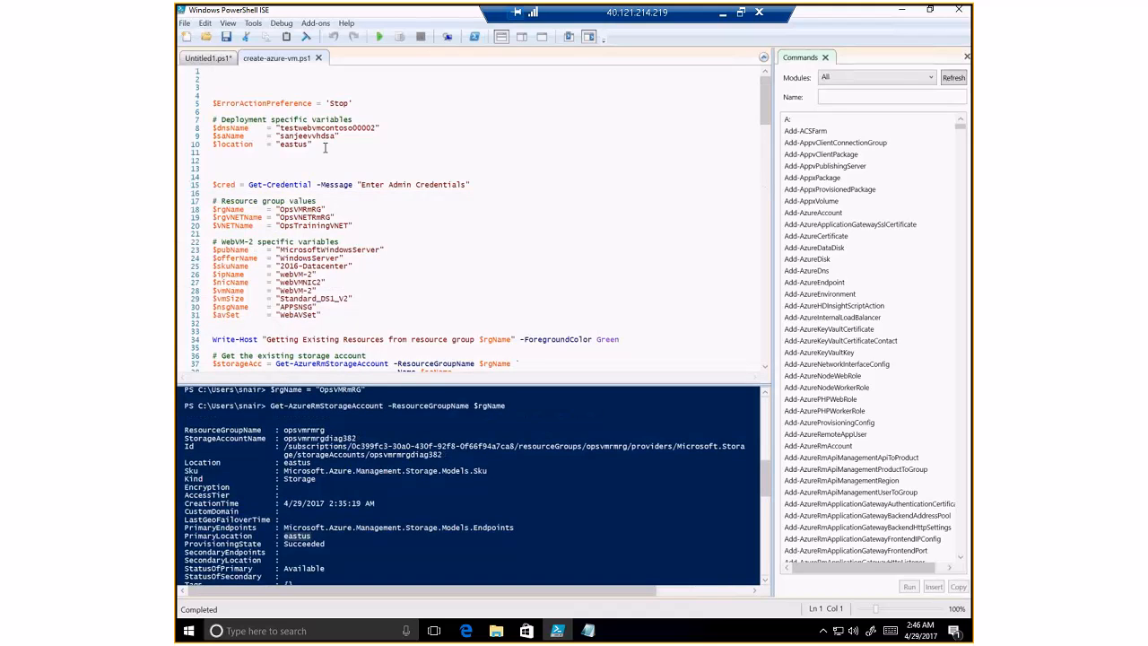
pyautogui.doubleClick(300, 128)
pyautogui.press('Delete')
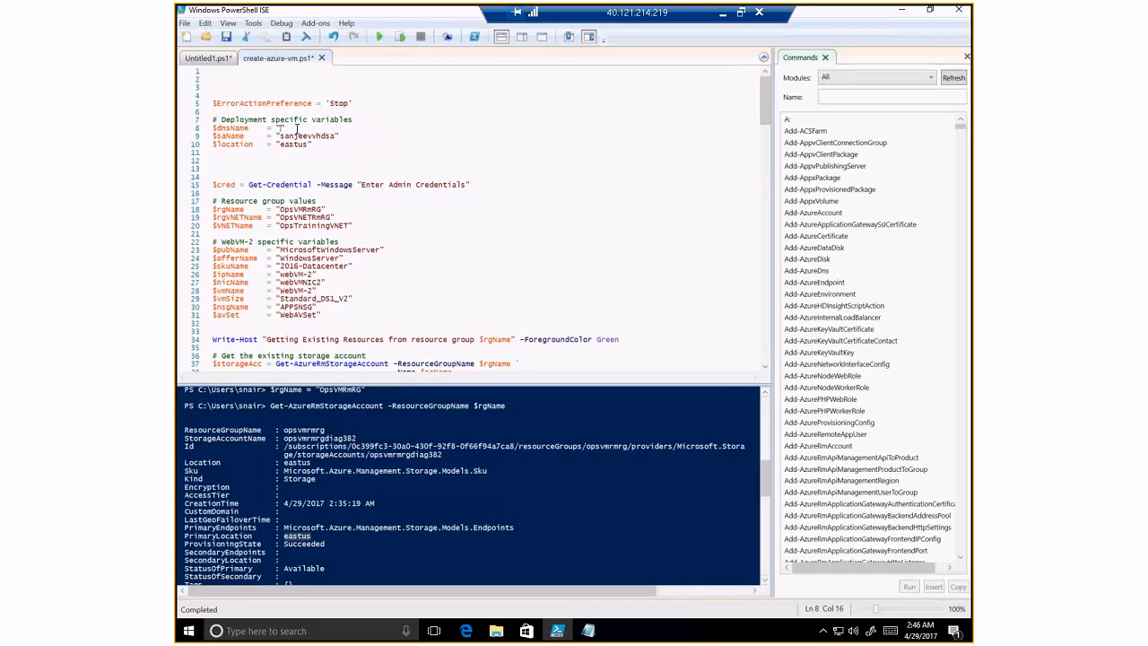
pyautogui.doubleClick(300, 136)
pyautogui.press('Delete')
pyautogui.doubleClick(297, 144)
pyautogui.press('Delete')
# - Add a Test-AzureRmDnsAvailability line at line 3, replacing opsweb010100 with a new web DNS label
pyautogui.click(275, 87)
pyautogui.hotkey('ctrl', 'v')
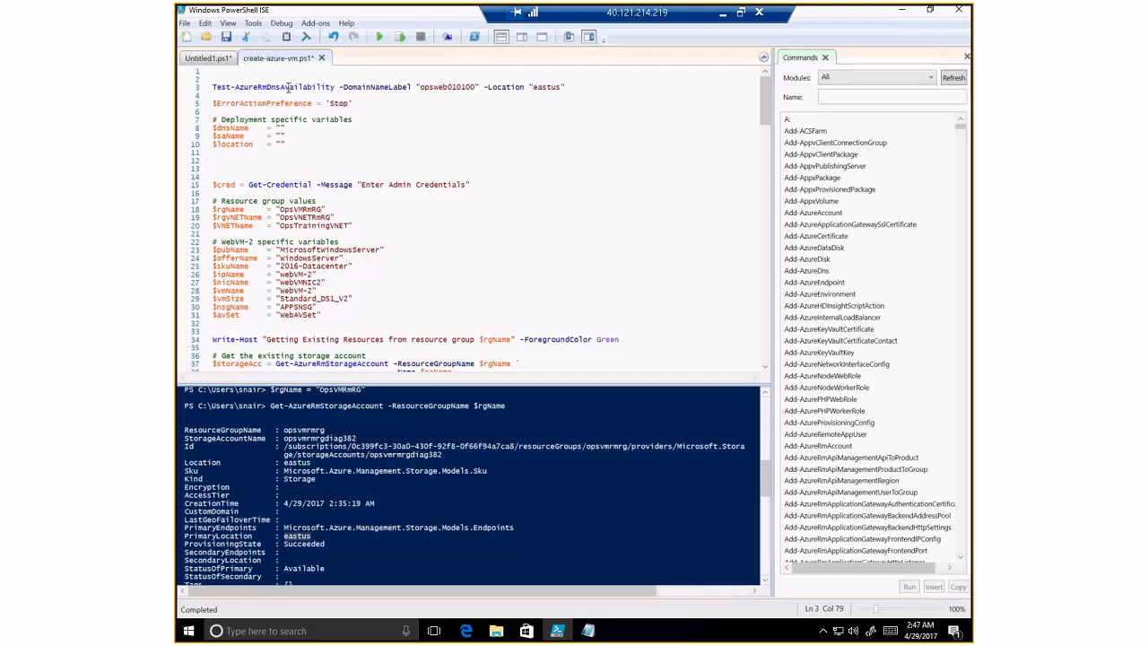
pyautogui.press('Return')
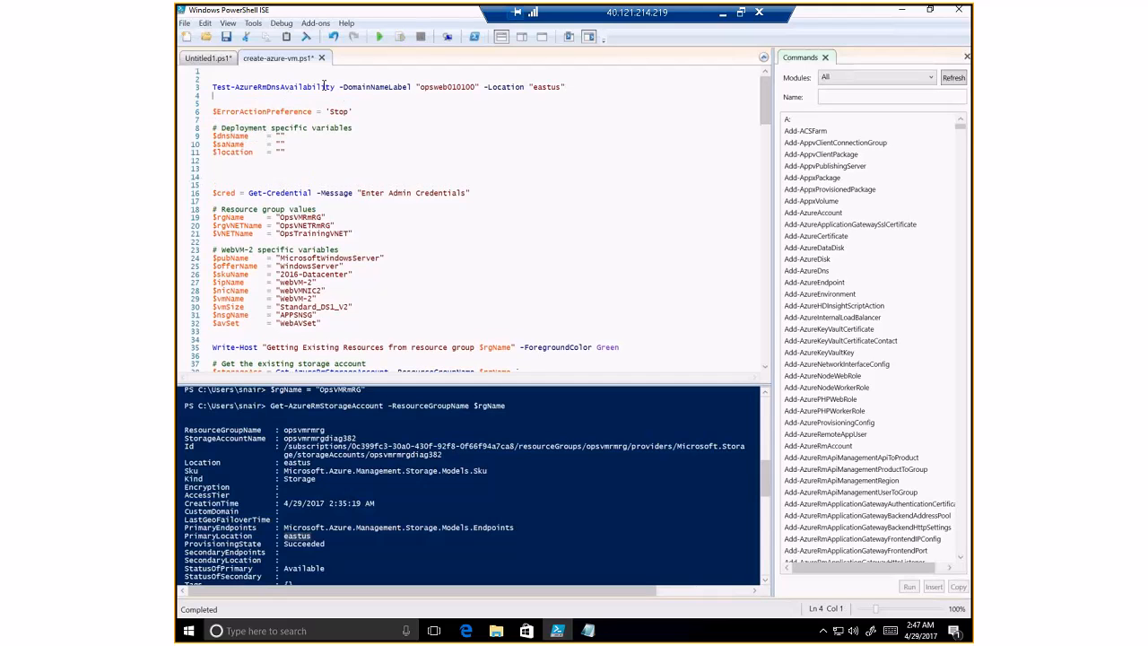
pyautogui.doubleClick(447, 86)
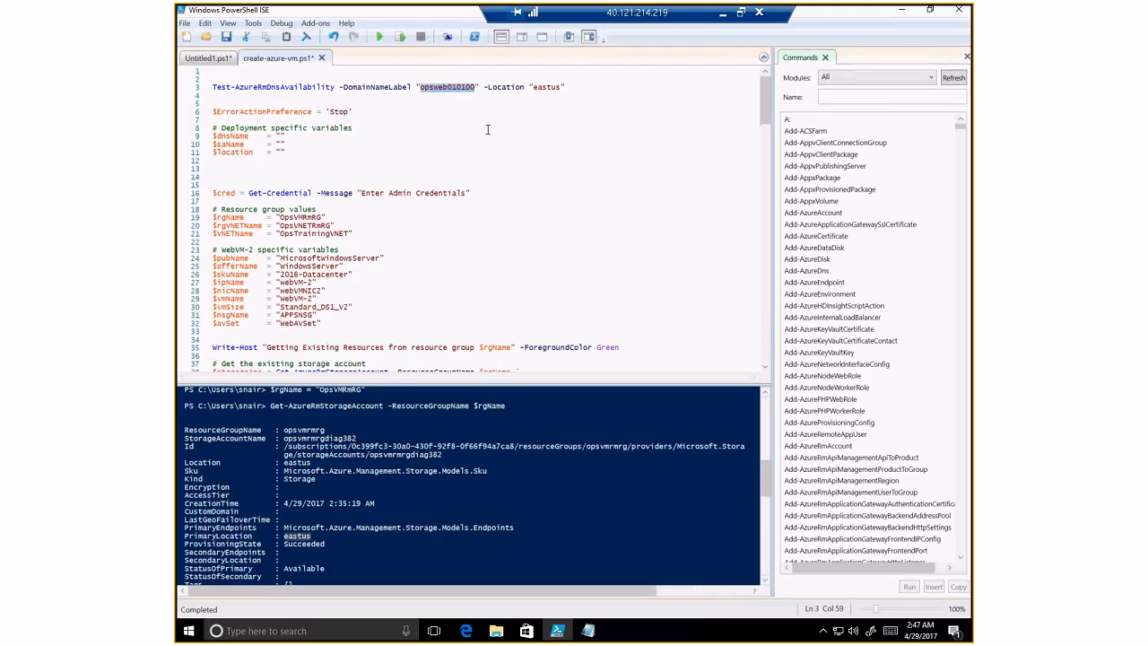
pyautogui.write('sanjeevcont')
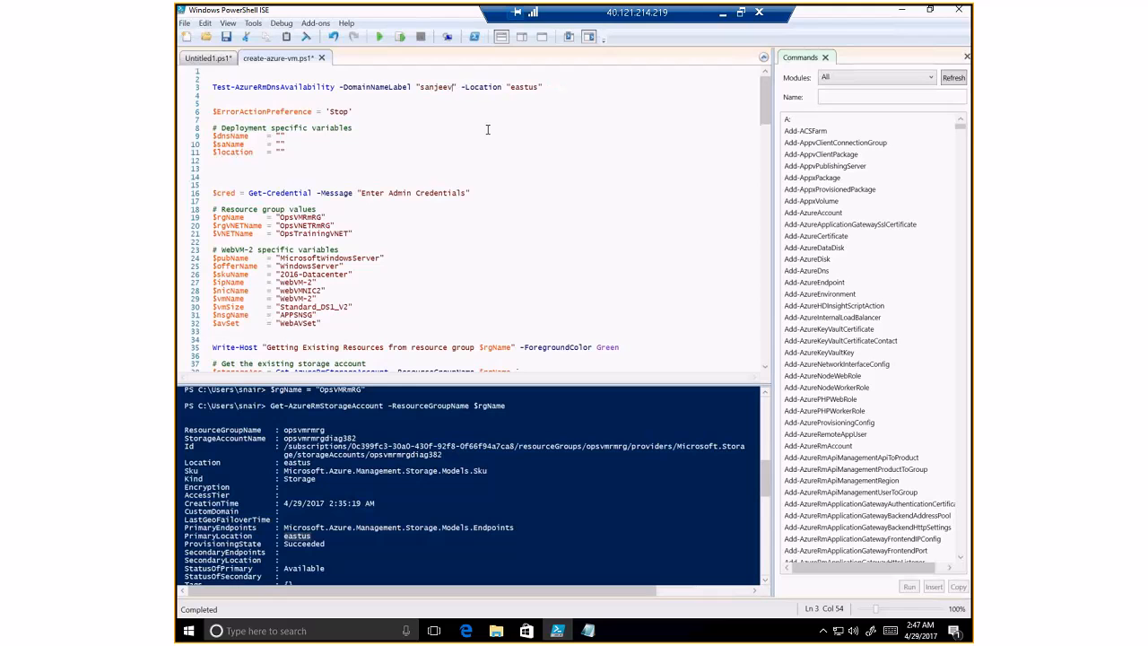
pyautogui.write('osoweb123')
pyautogui.press('End')
# - Run only that test line, confirming the new label is available in eastus (True)
pyautogui.tripleClick(256, 85)
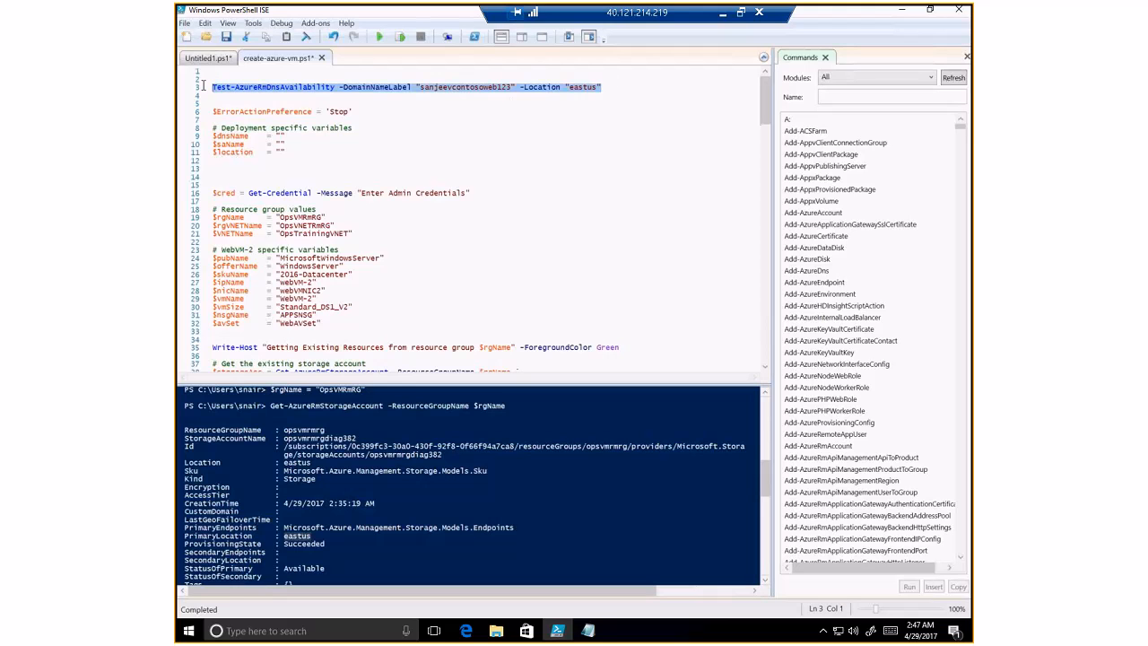
pyautogui.rightClick(252, 93)
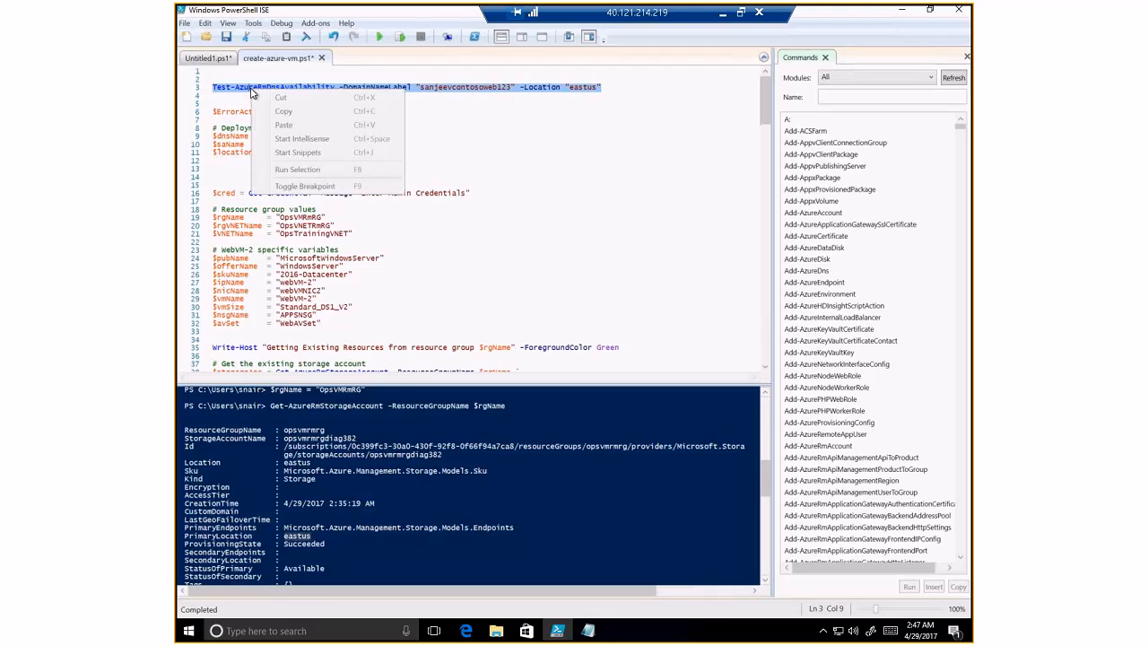
pyautogui.click(299, 168)
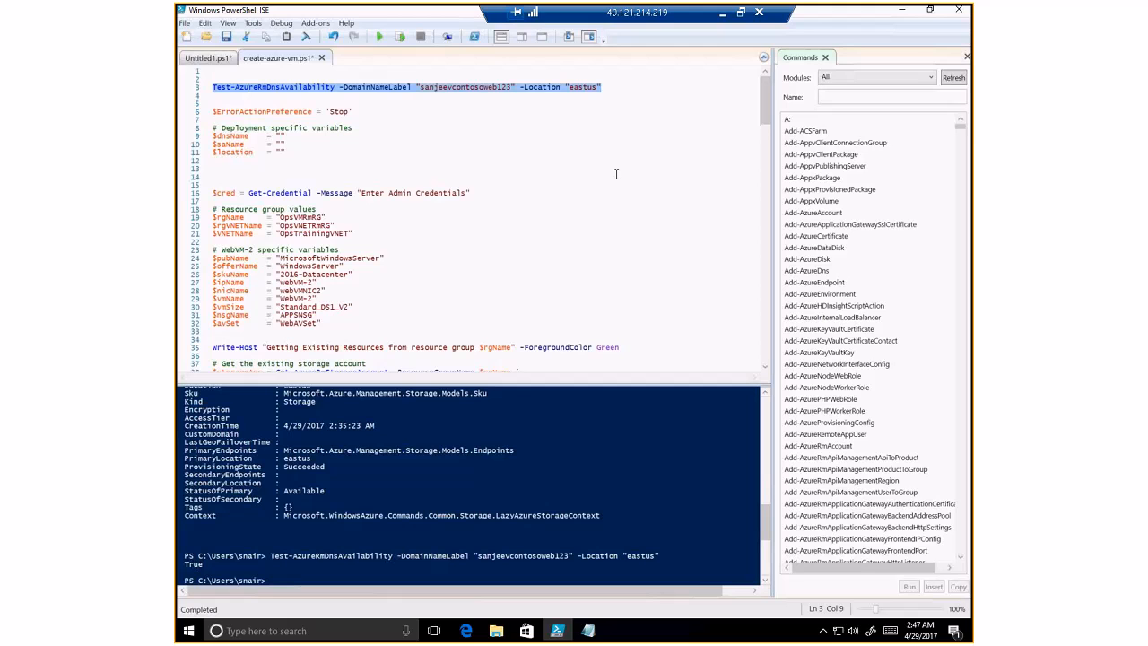
pyautogui.doubleClick(469, 89)
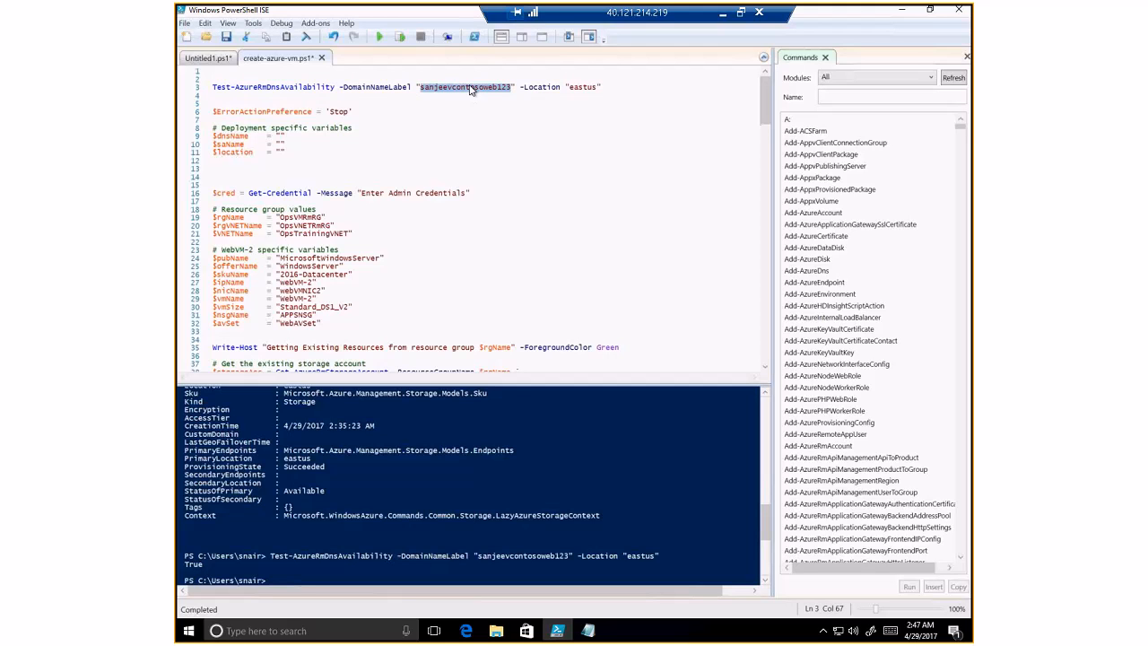
# - Fill $dnsName with the tested DNS label and $saName with opsvmrmrgdiag382 from the notes
pyautogui.click(281, 135)
pyautogui.hotkey('ctrl', 'v')
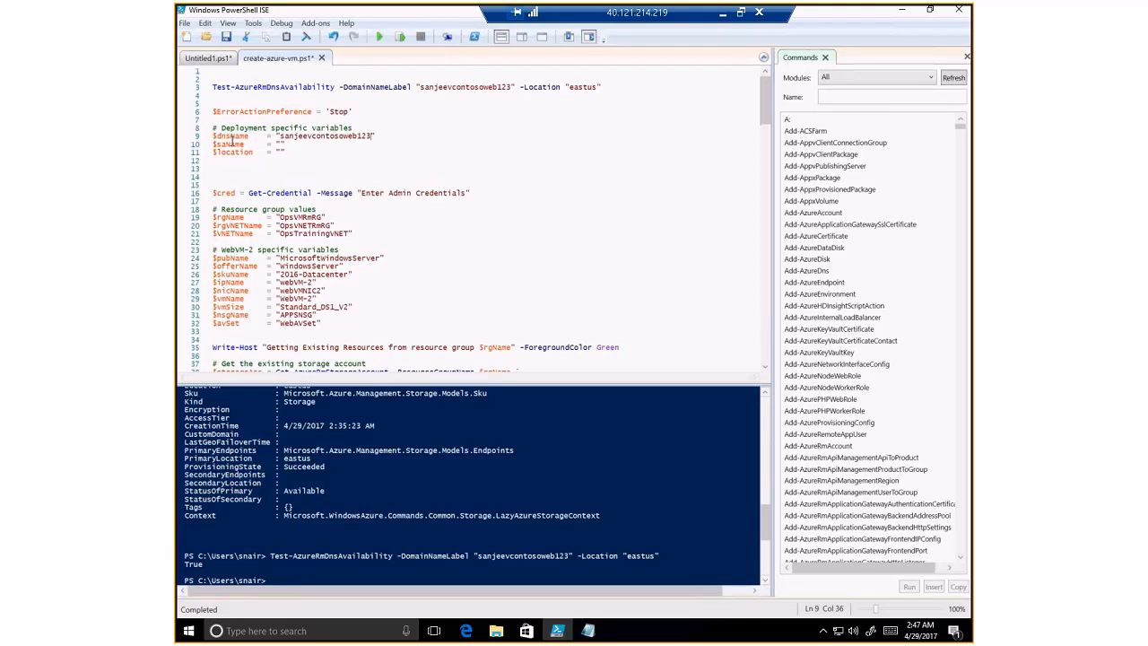
pyautogui.click(588, 630)
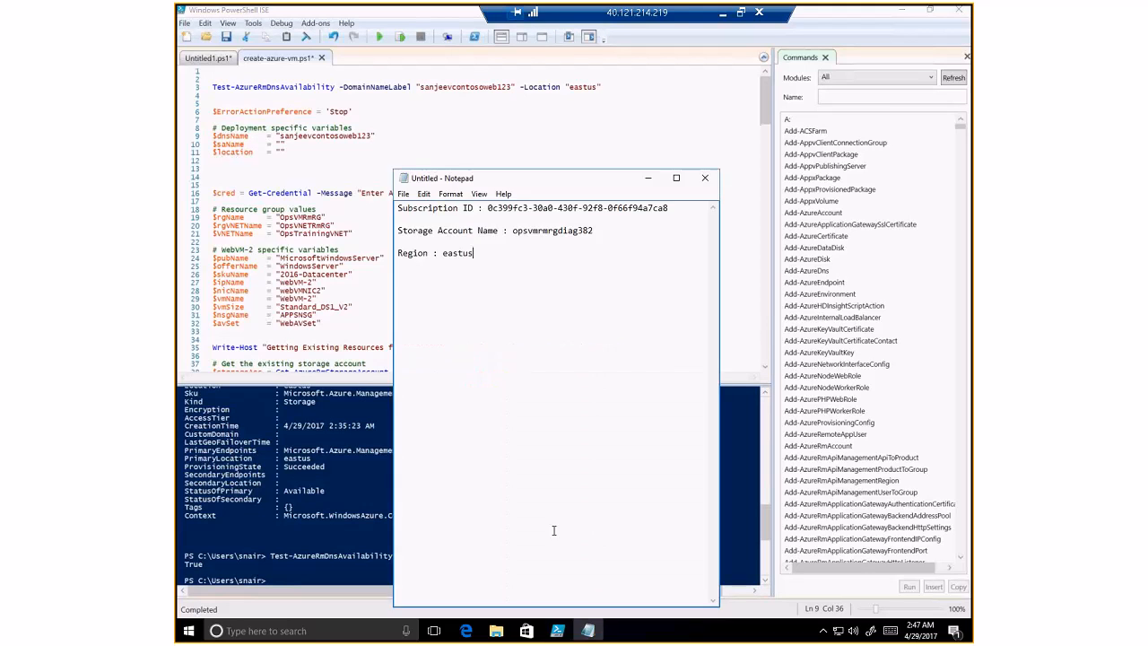
pyautogui.moveTo(513, 231); pyautogui.dragTo(621, 236)
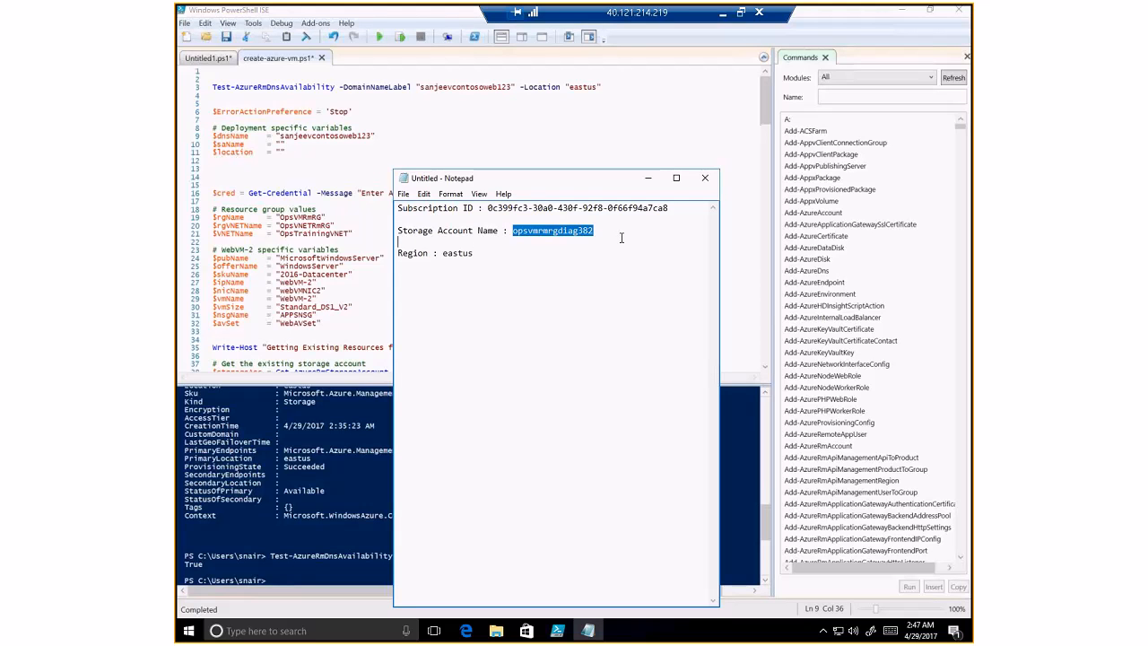
pyautogui.click(280, 143)
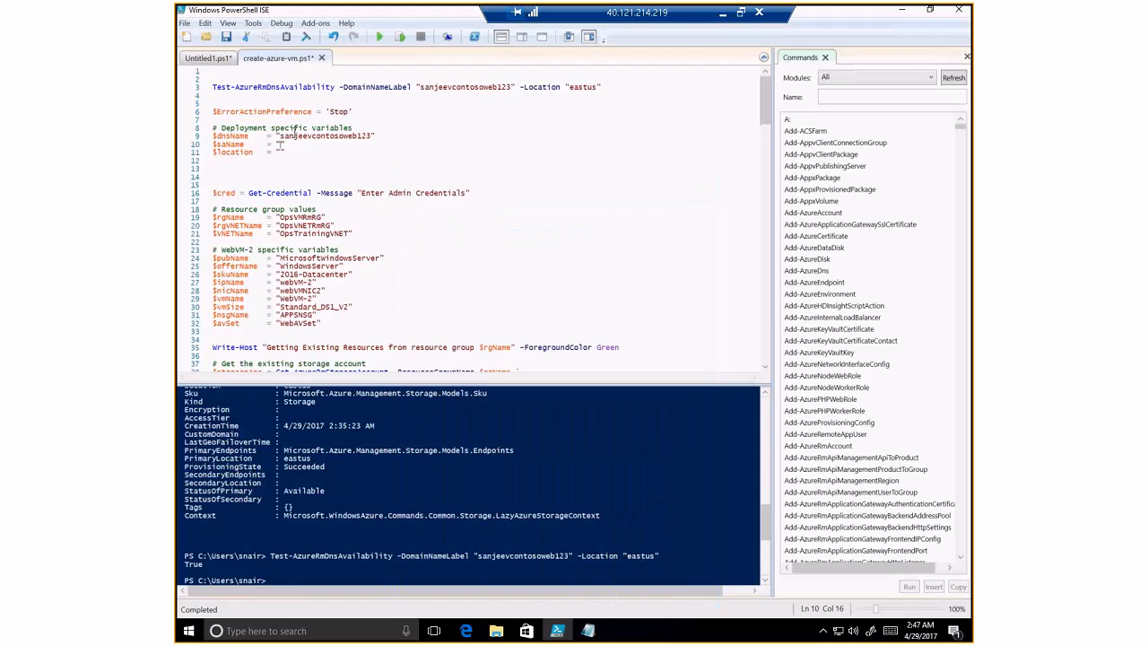
pyautogui.hotkey('ctrl', 'v')
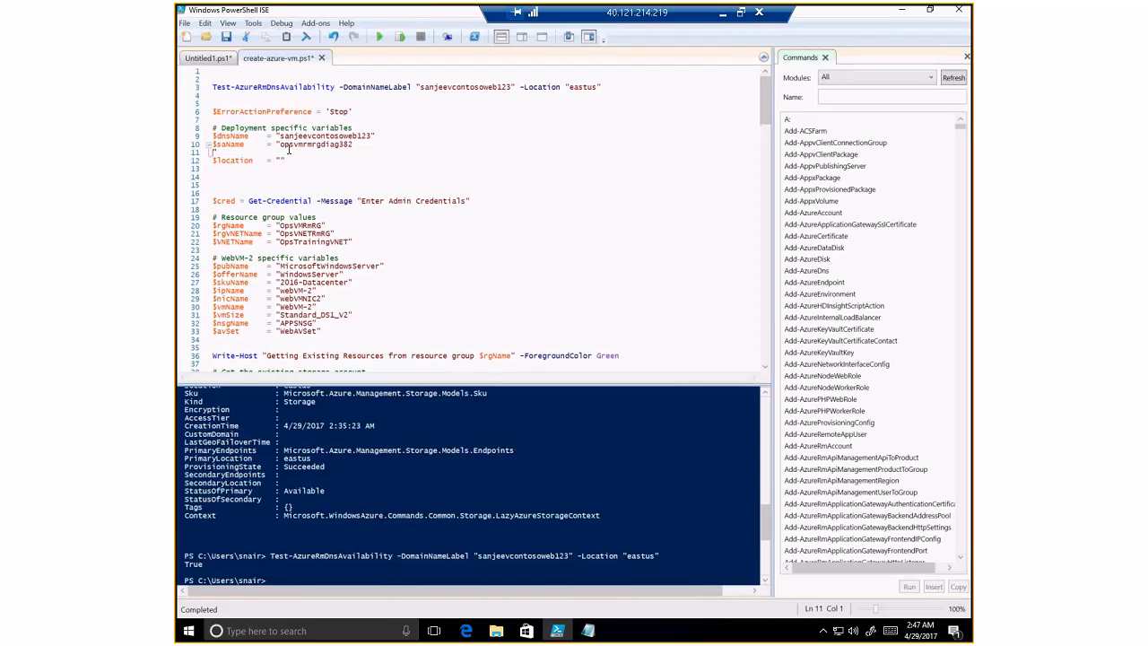
pyautogui.press('BackSpace')
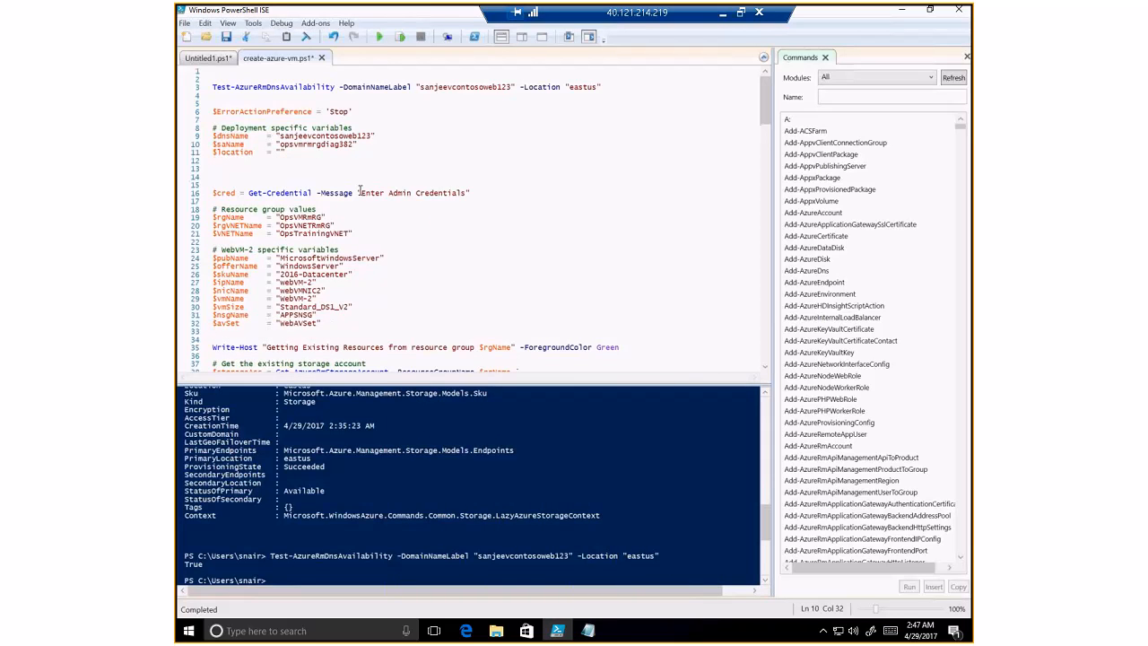
# - Set $location to eastus and delete the DNS test command line
pyautogui.click(590, 631)
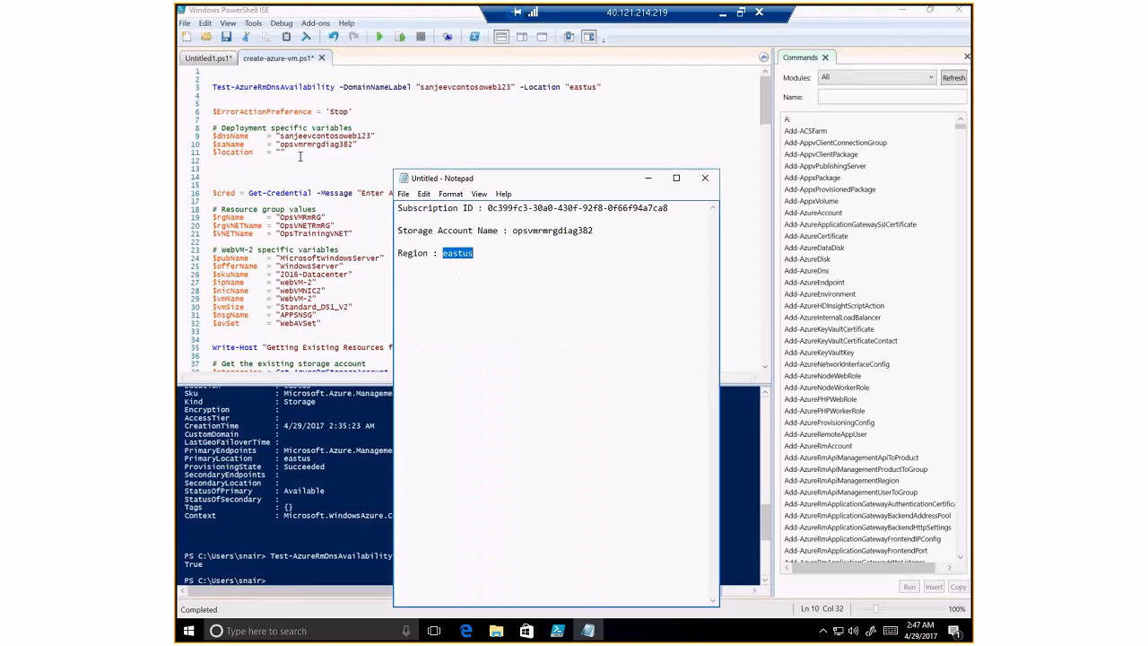
pyautogui.click(281, 153)
pyautogui.hotkey('ctrl', 'v')
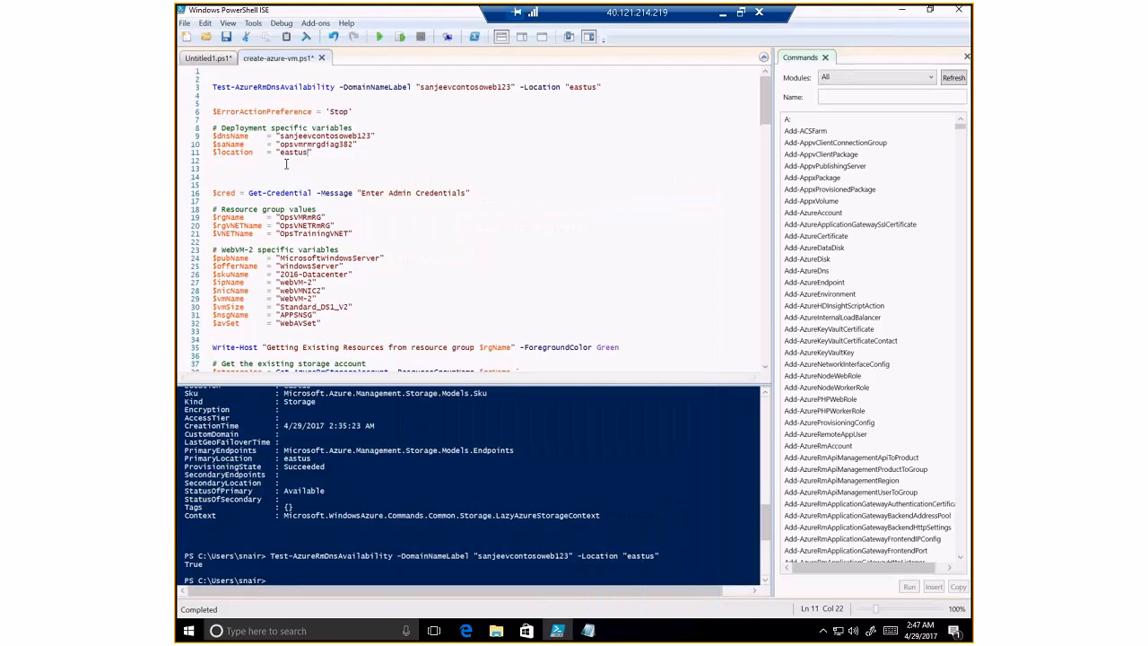
pyautogui.moveTo(214, 88); pyautogui.dragTo(335, 92)
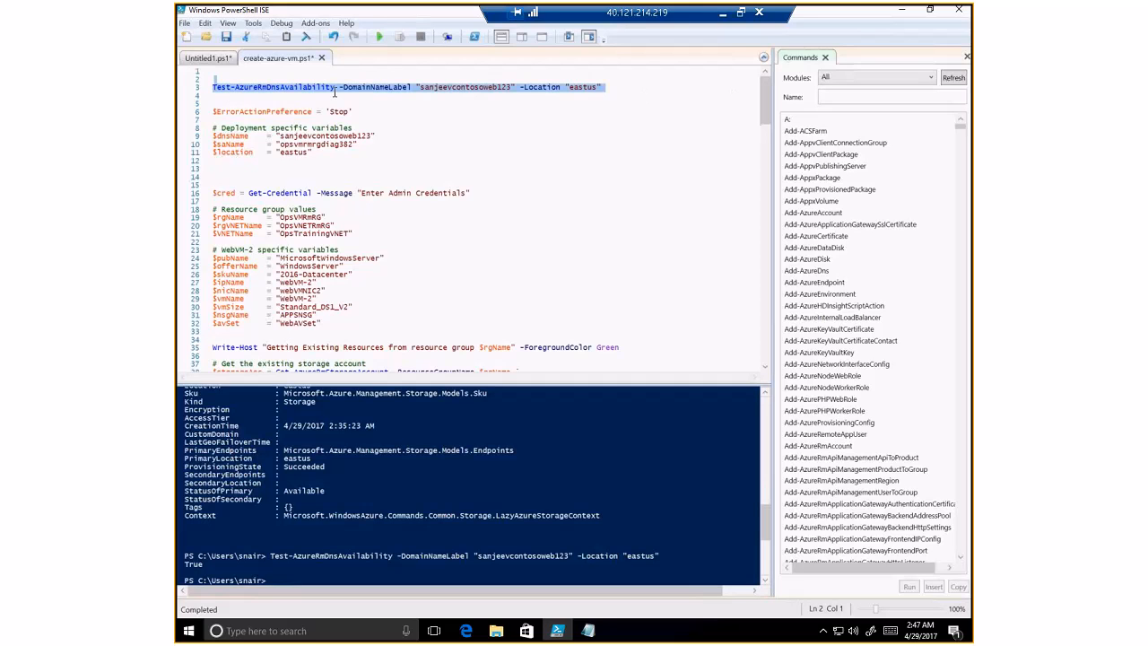
pyautogui.press('Delete')
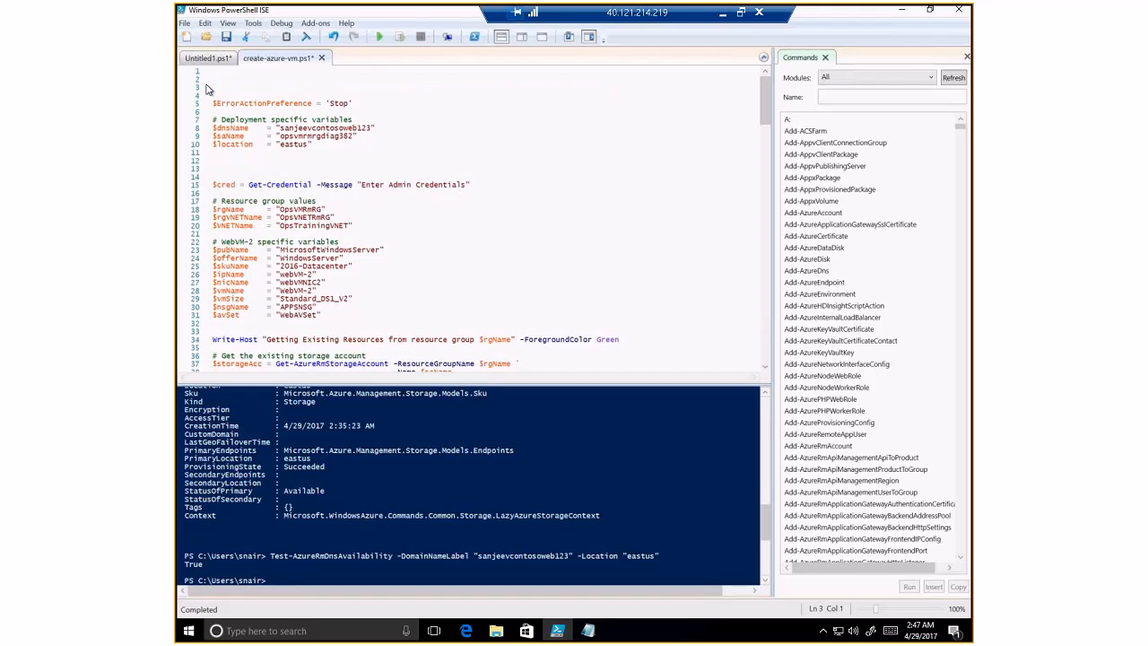
# - Delete the blank line above $ErrorActionPreference, enlarge the script pane and scroll through the VM creation code
pyautogui.press('BackSpace')
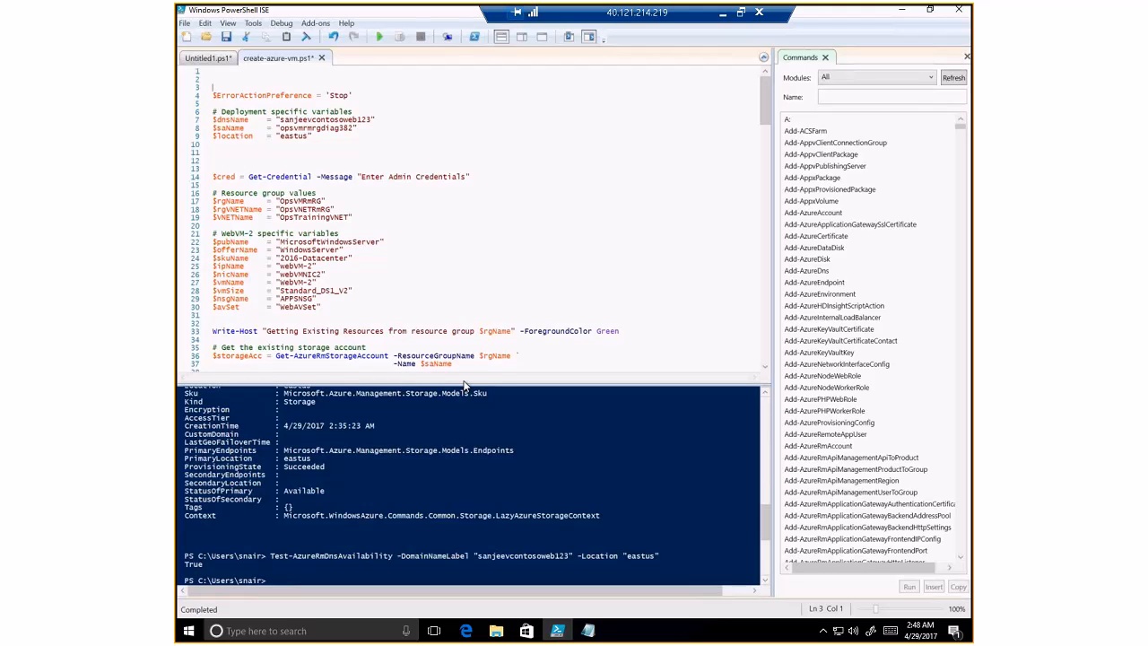
pyautogui.moveTo(467, 384); pyautogui.dragTo(465, 465)
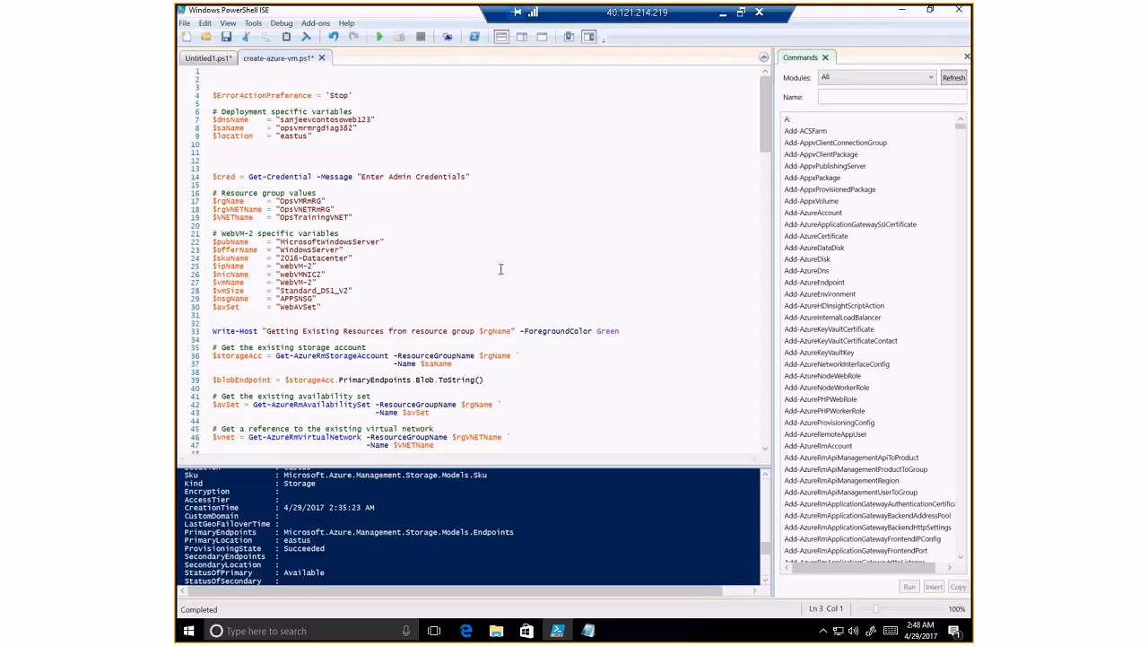
pyautogui.moveTo(765, 150); pyautogui.dragTo(767, 179)
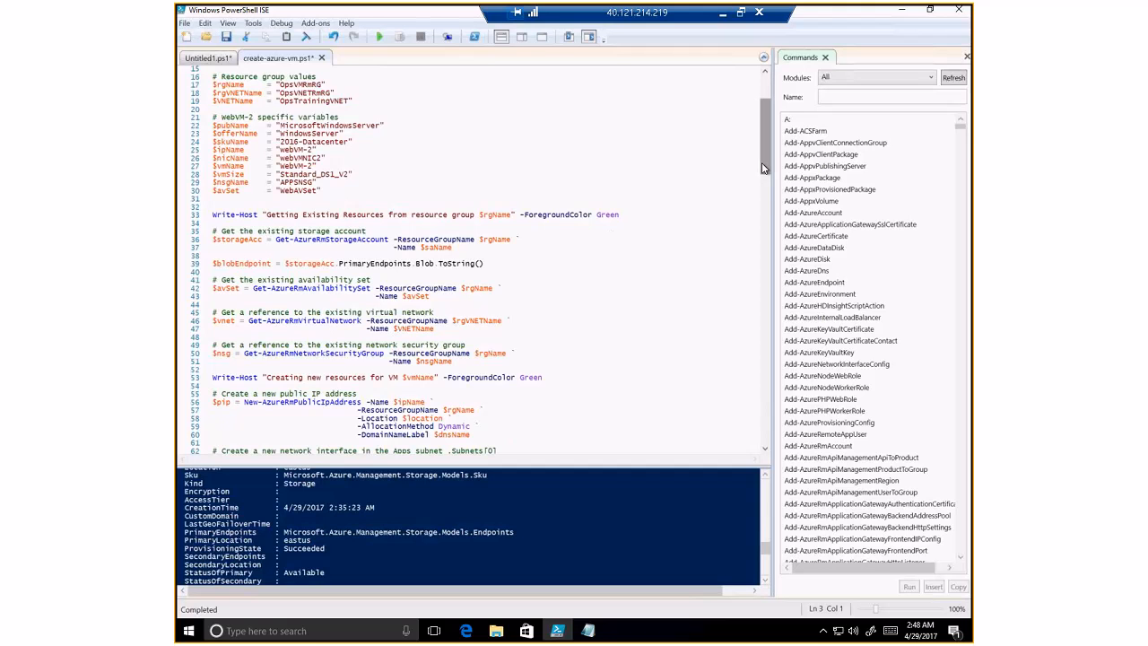
pyautogui.moveTo(766, 176); pyautogui.dragTo(762, 201)
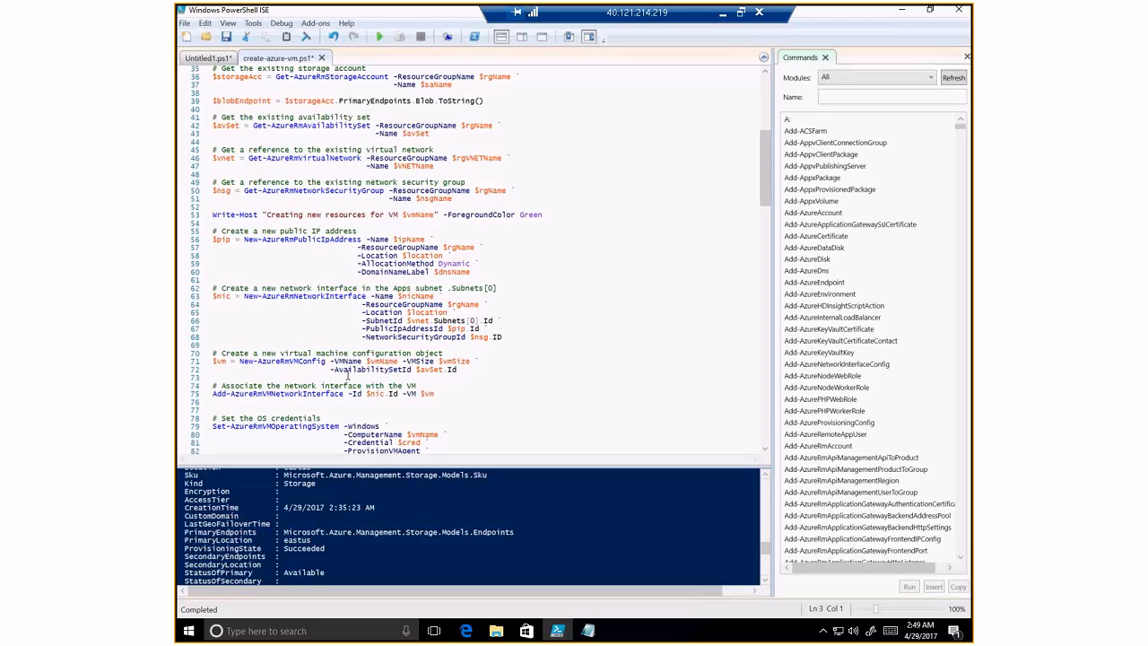
pyautogui.scroll(-2, 351, 386)
pyautogui.scroll(-2, 350, 389)
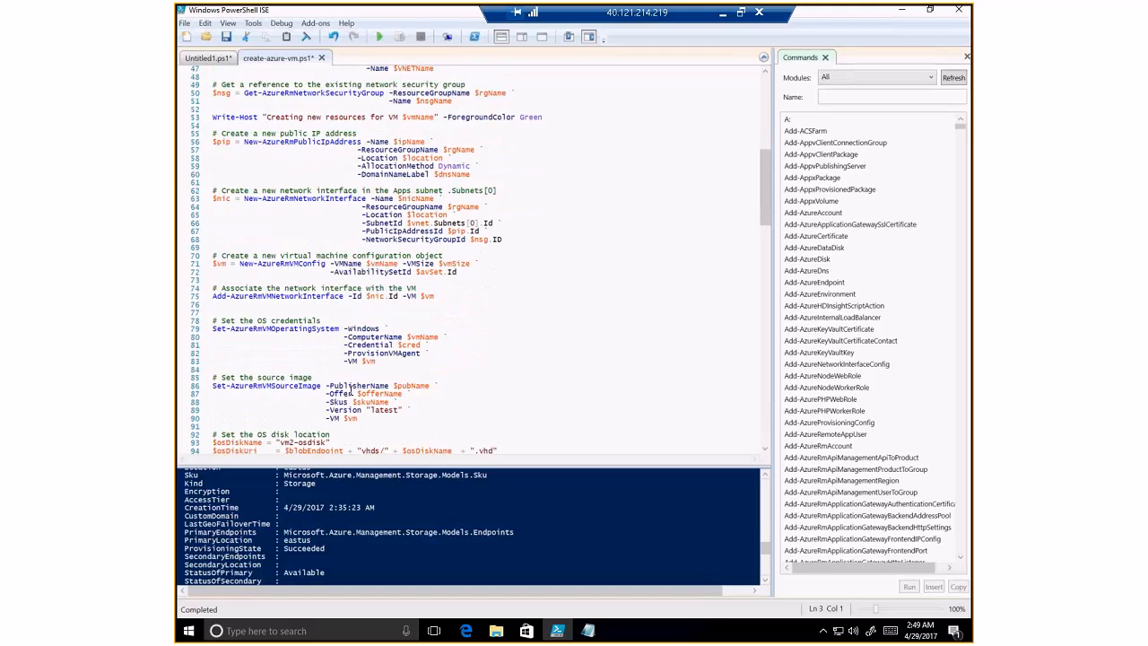
pyautogui.scroll(-2, 351, 390)
pyautogui.scroll(-4, 351, 389)
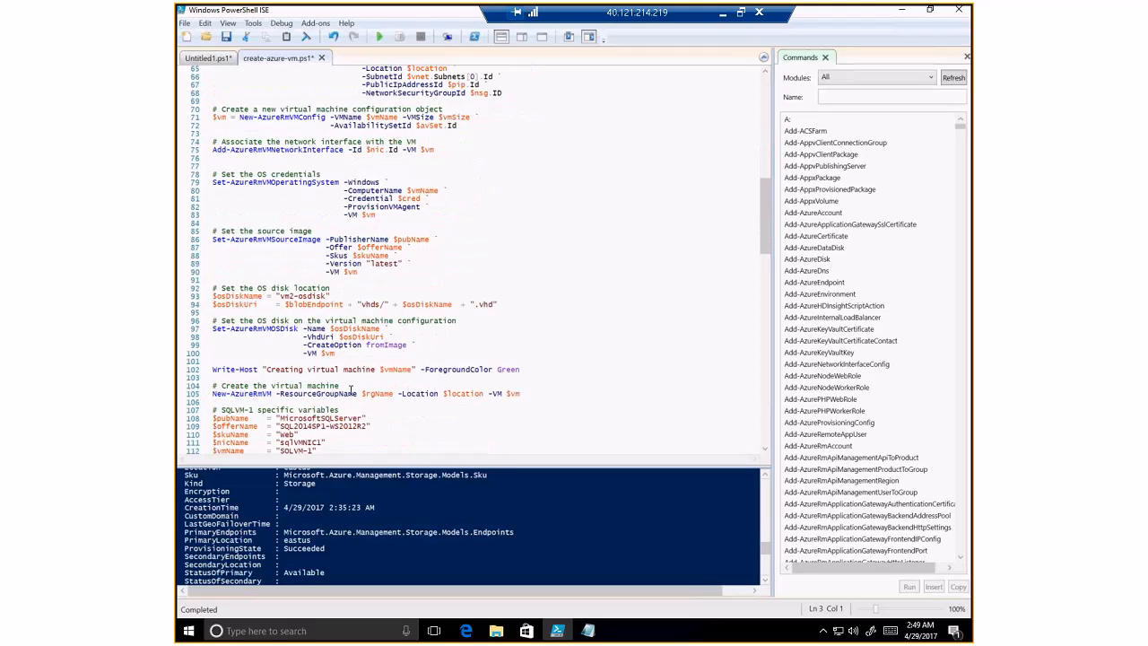
pyautogui.scroll(-1, 351, 389)
pyautogui.scroll(-2, 351, 389)
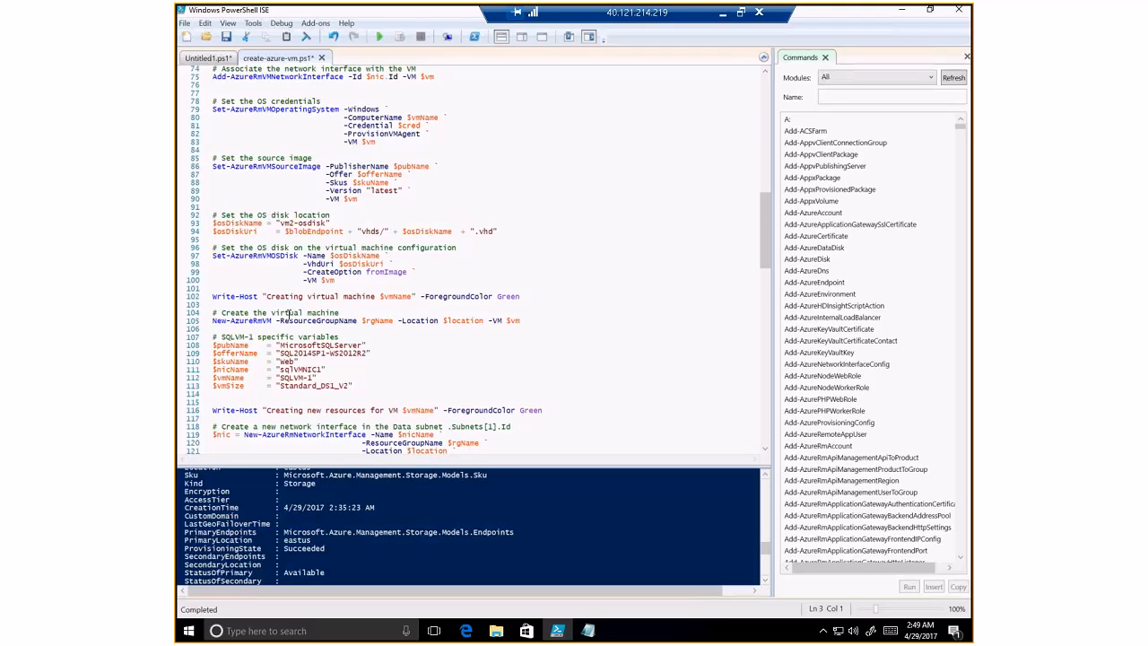
pyautogui.scroll(-4, 314, 377)
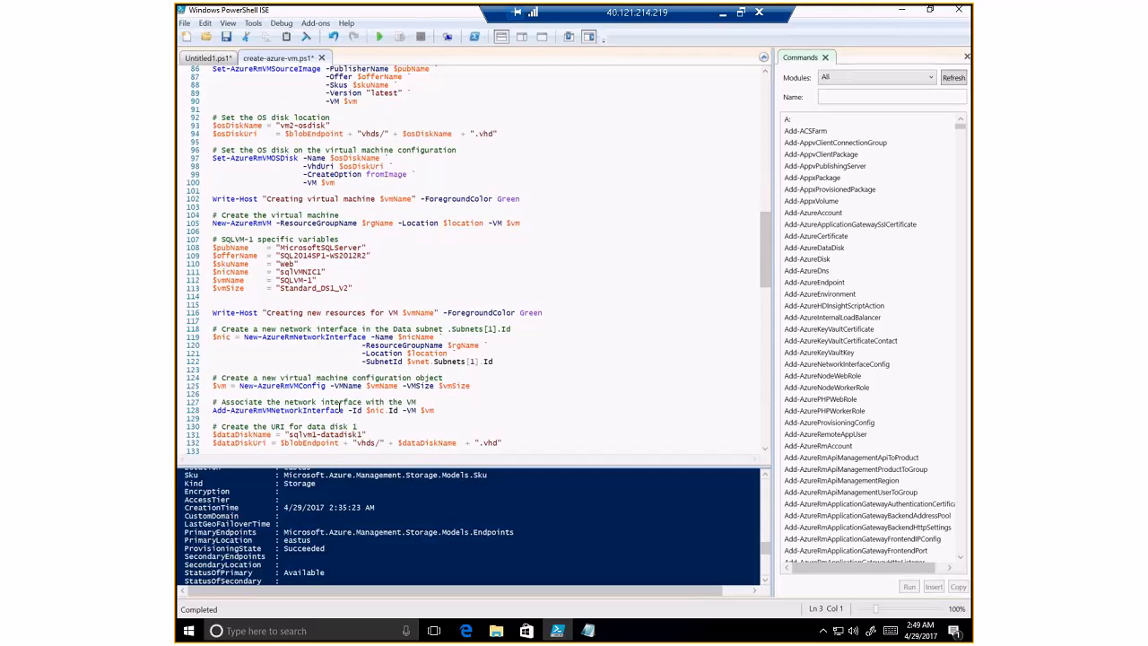
pyautogui.scroll(-3, 340, 406)
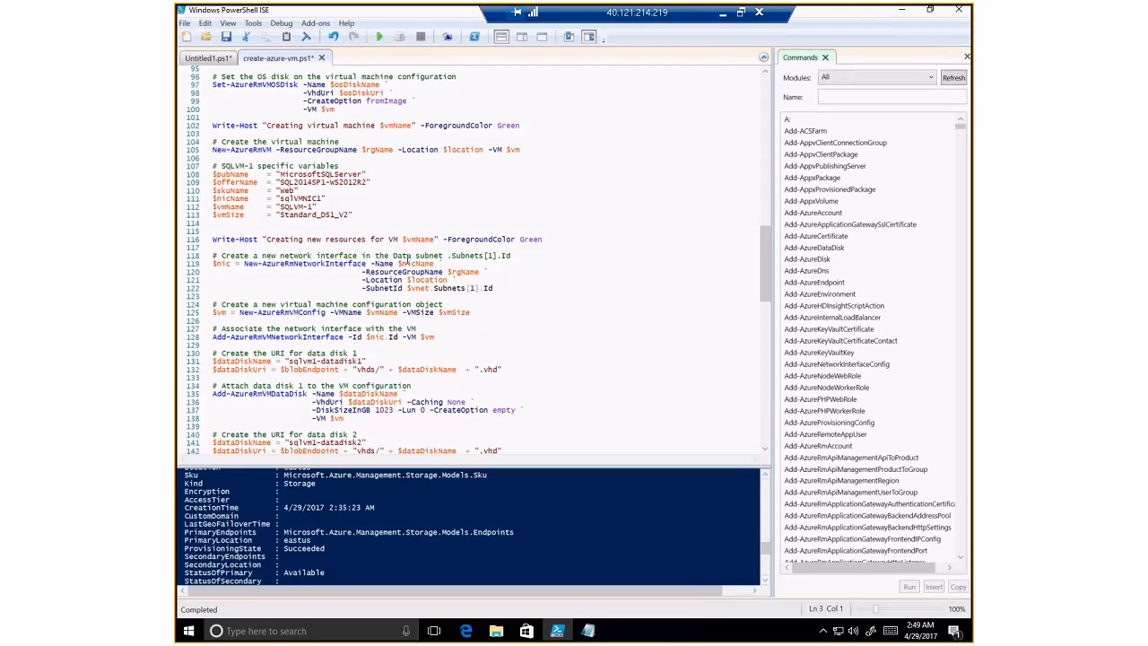
pyautogui.scroll(-2, 309, 347)
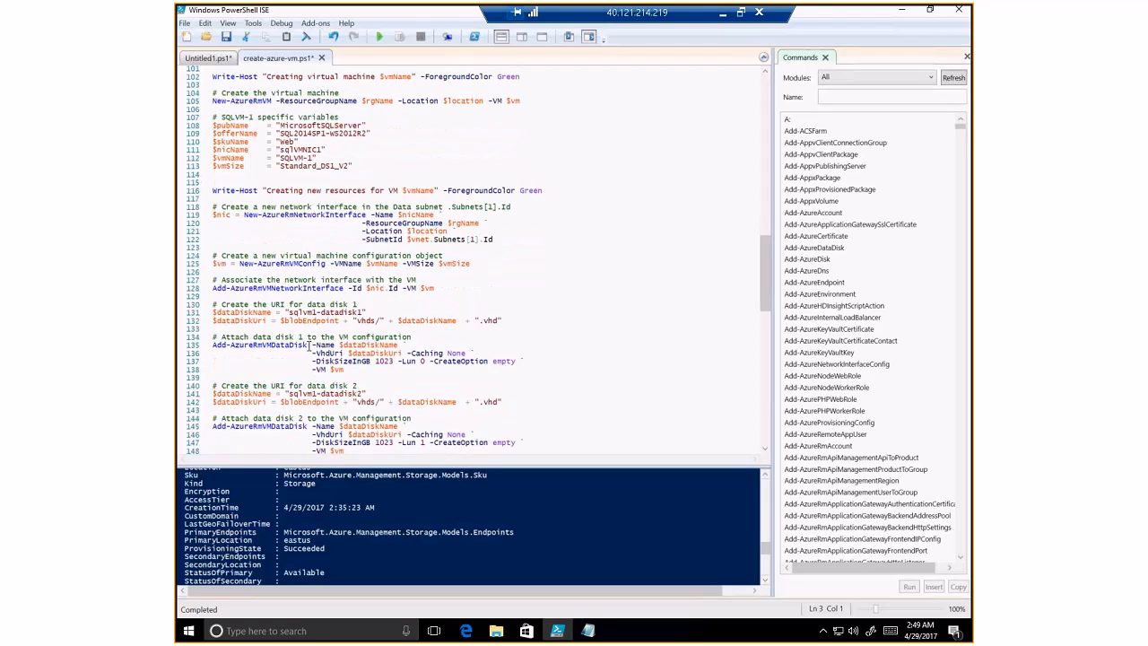
pyautogui.scroll(-2, 309, 347)
pyautogui.scroll(-1, 309, 346)
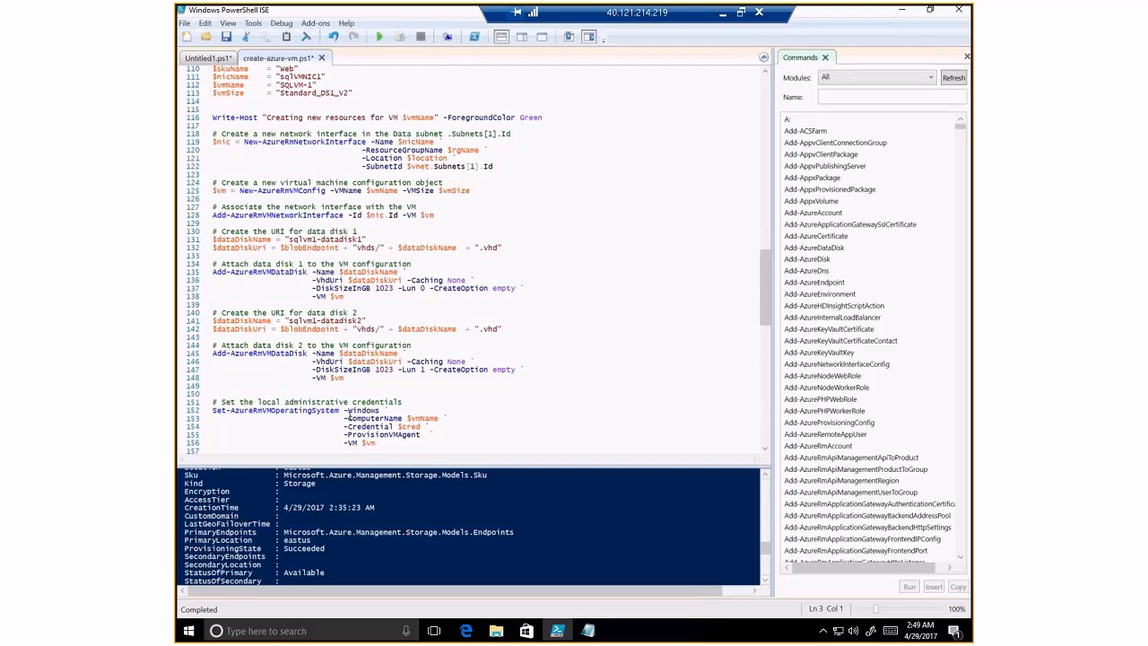
pyautogui.scroll(-2, 347, 415)
pyautogui.scroll(-4, 350, 415)
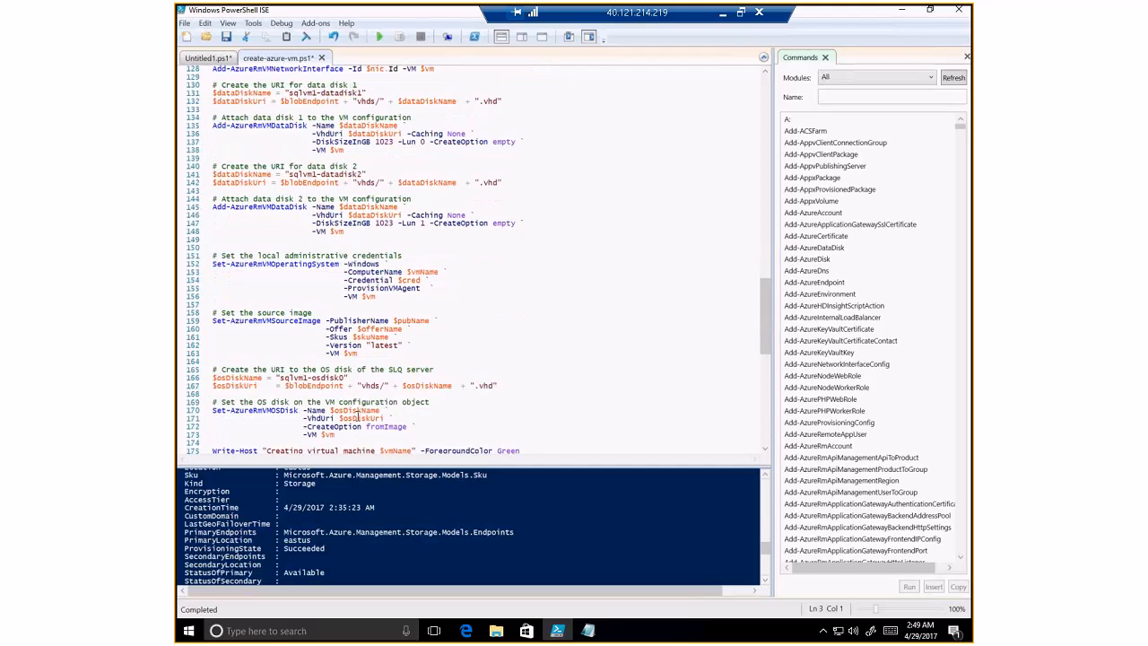
pyautogui.scroll(-2, 357, 416)
pyautogui.scroll(-4, 308, 370)
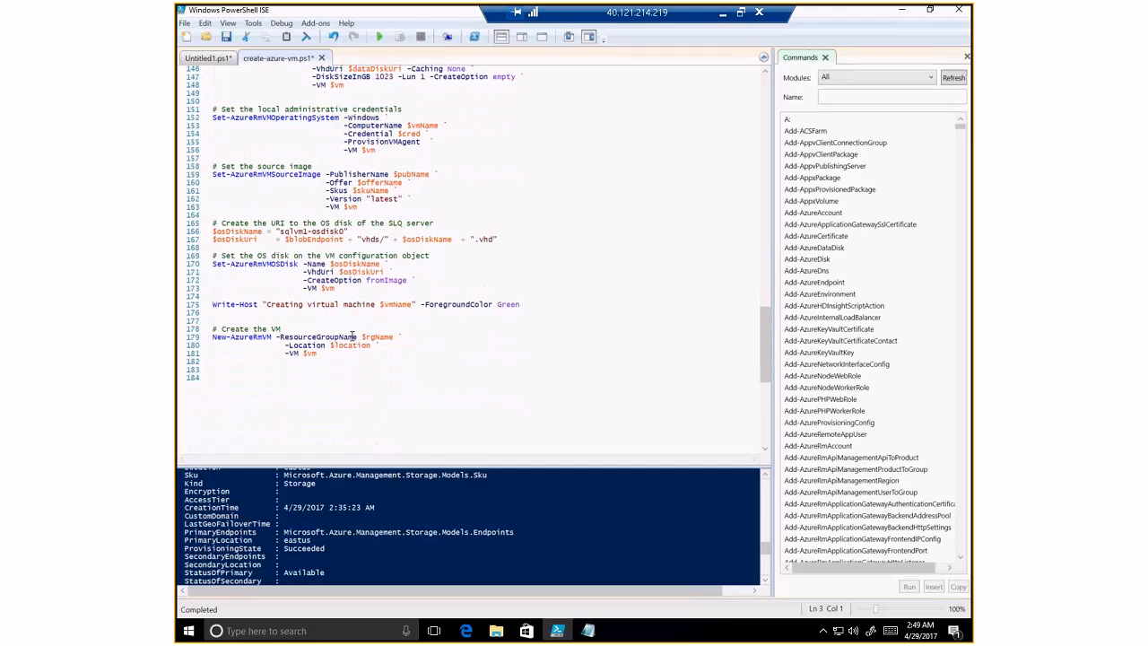
pyautogui.moveTo(763, 350); pyautogui.dragTo(751, 89)
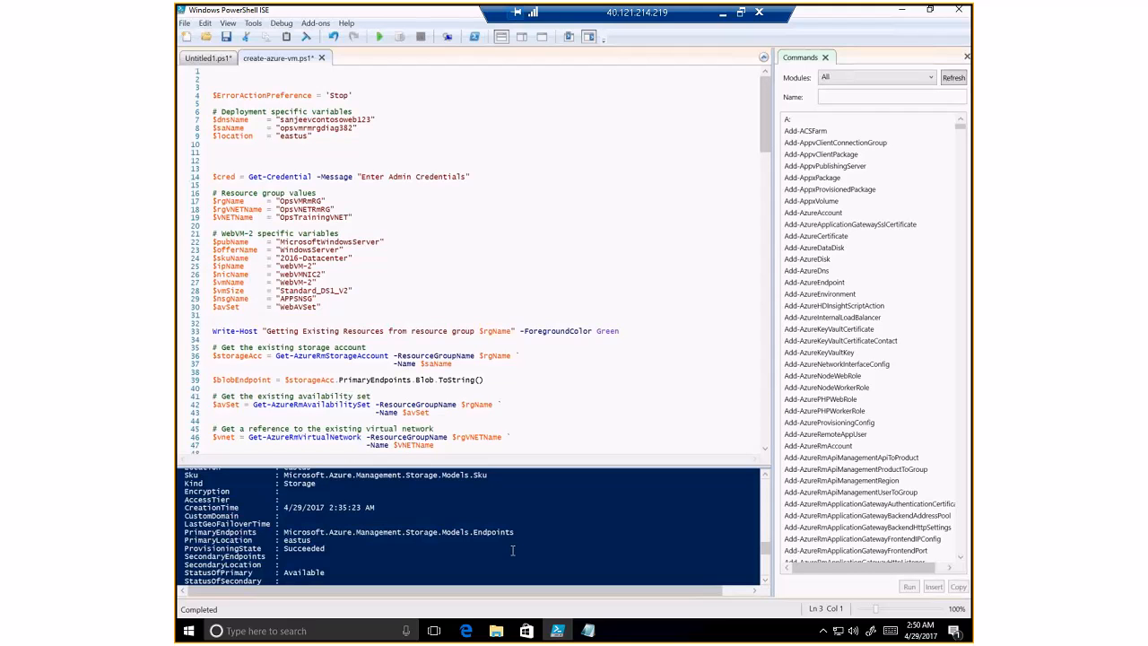
# - Run create-azure-vm.ps1, accept saving it, and enter the admin user name and password
pyautogui.click(379, 36)
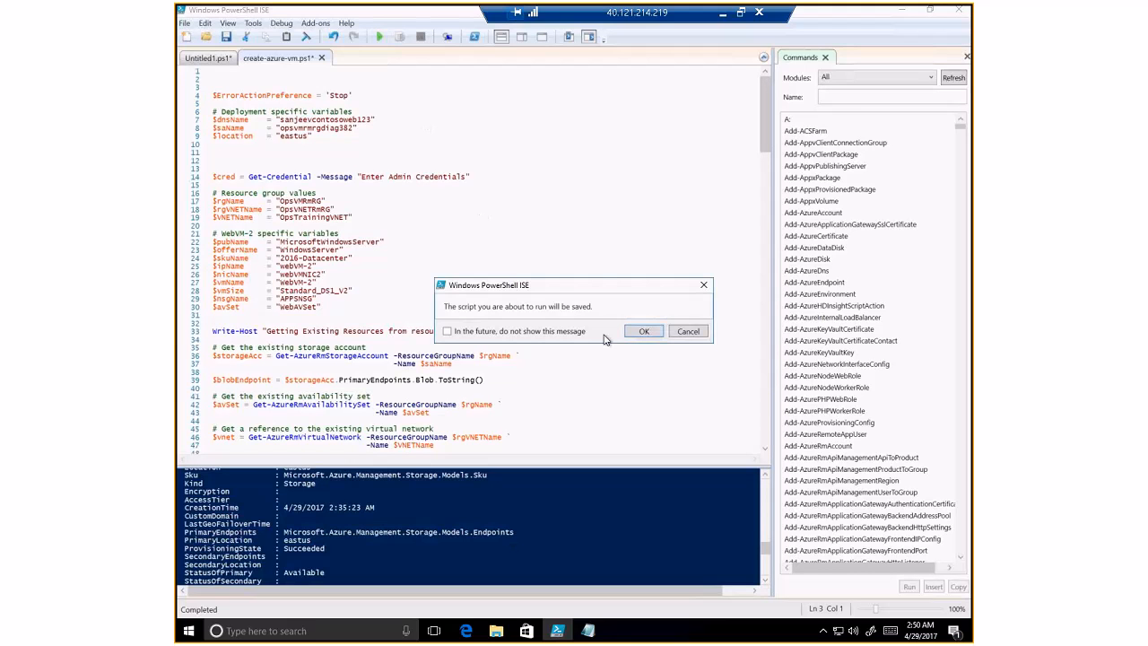
pyautogui.click(642, 331)
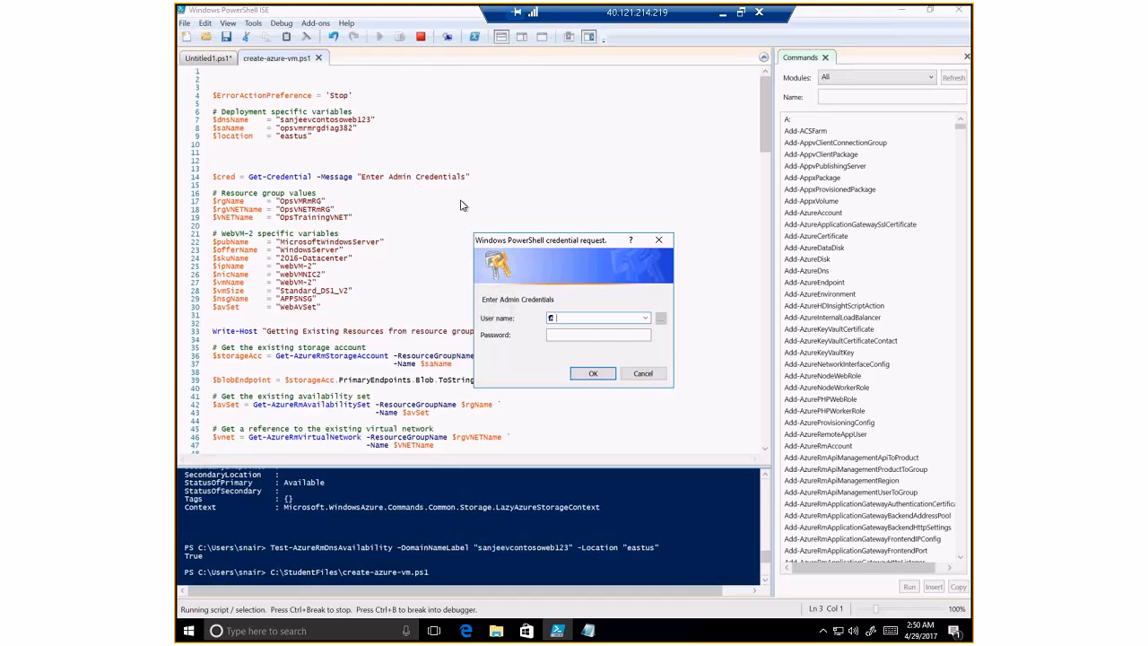
pyautogui.write('snair')
pyautogui.click(562, 336)
pyautogui.write('••••••••••••')
pyautogui.click(600, 369)
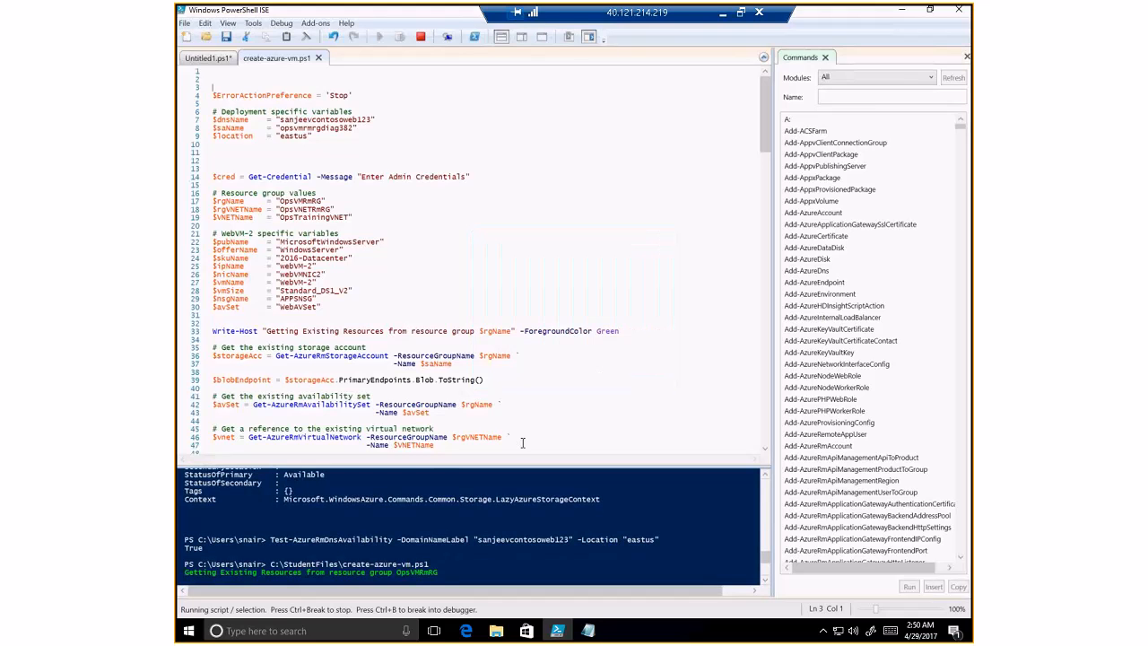
# - Enlarge the console pane and scroll through the script's error output
pyautogui.moveTo(524, 461); pyautogui.dragTo(528, 375)
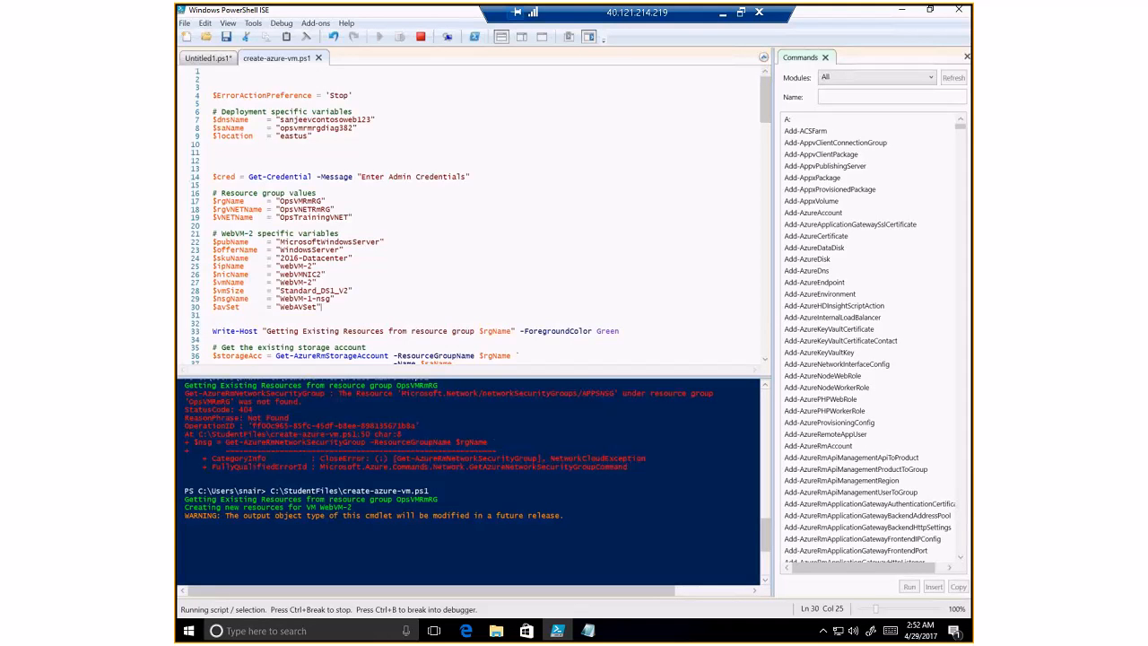
pyautogui.click(492, 382)
pyautogui.moveTo(497, 377); pyautogui.dragTo(497, 364)
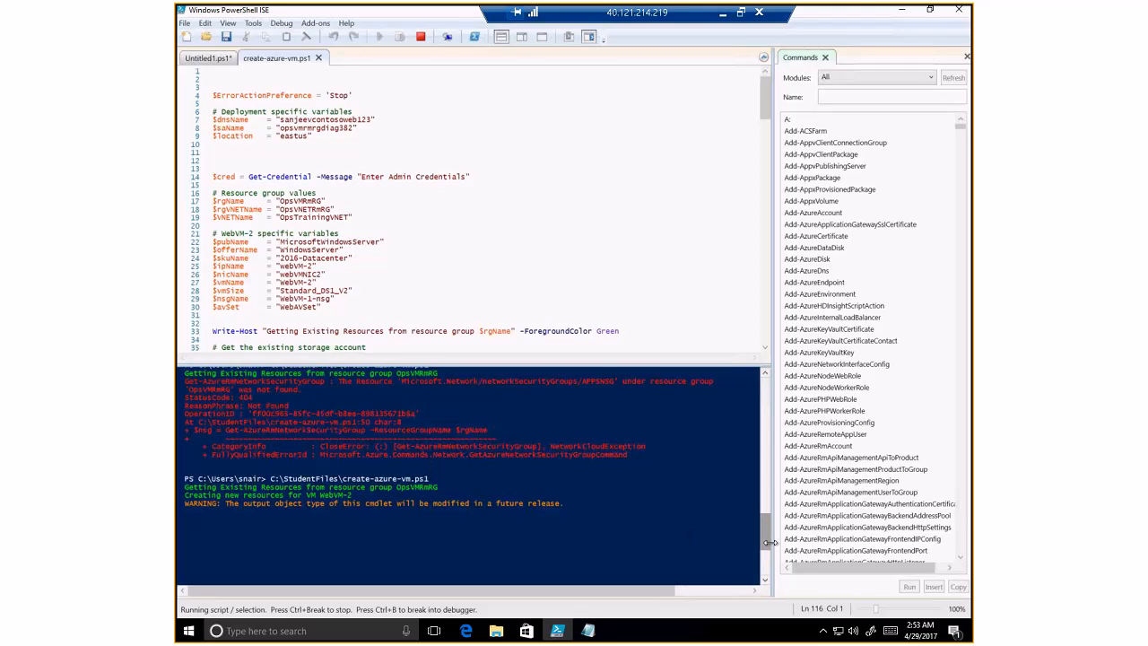
pyautogui.scroll(-2, 761, 545)
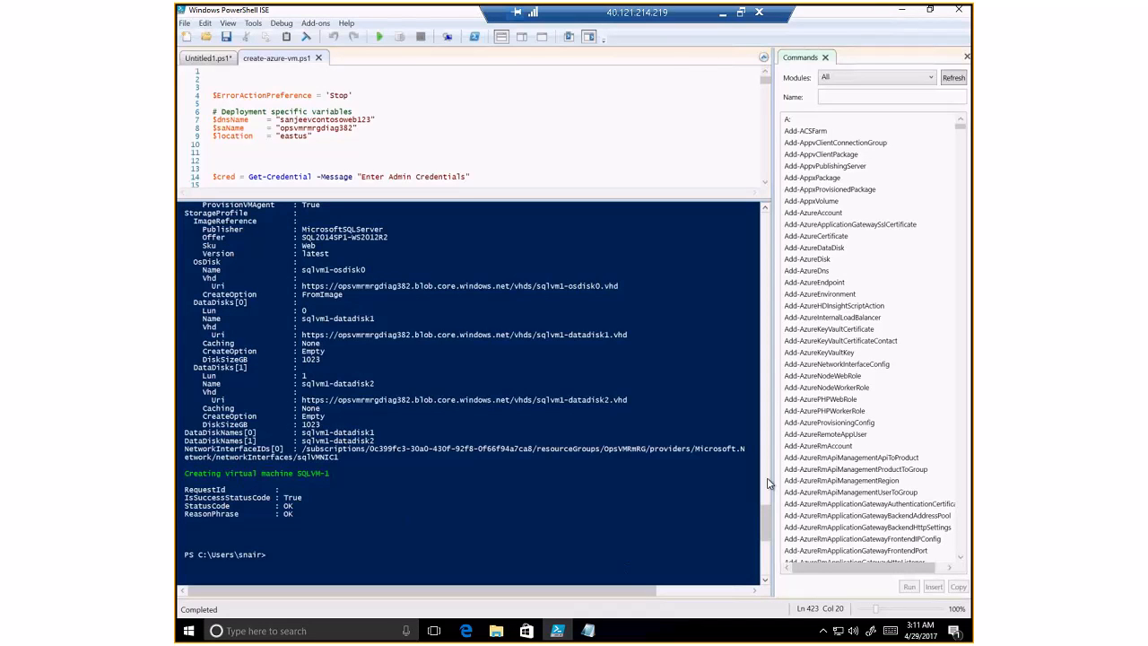
pyautogui.moveTo(767, 478); pyautogui.dragTo(763, 327)
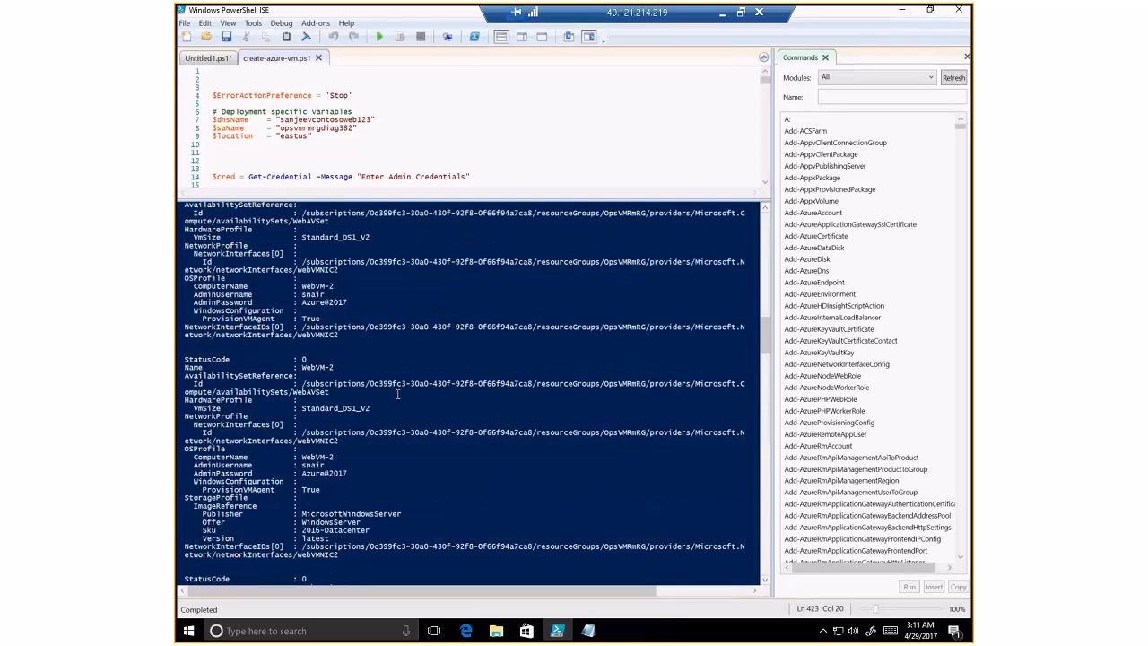
pyautogui.scroll(-7, 399, 412)
pyautogui.scroll(-8, 404, 437)
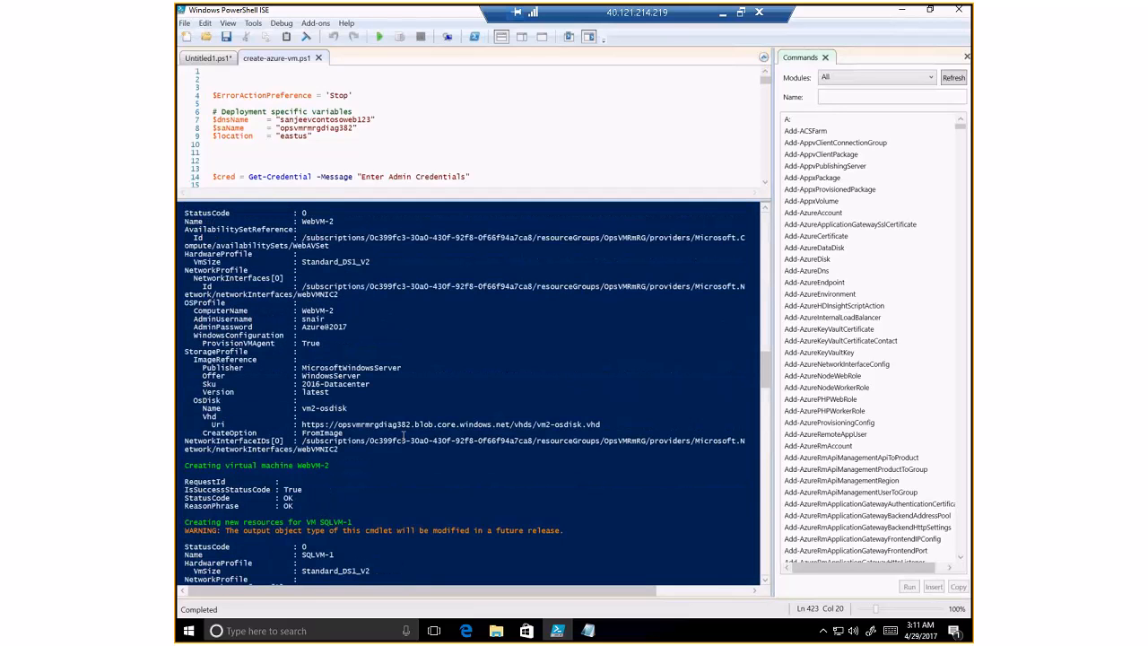
pyautogui.scroll(-4, 403, 437)
pyautogui.scroll(-3, 330, 479)
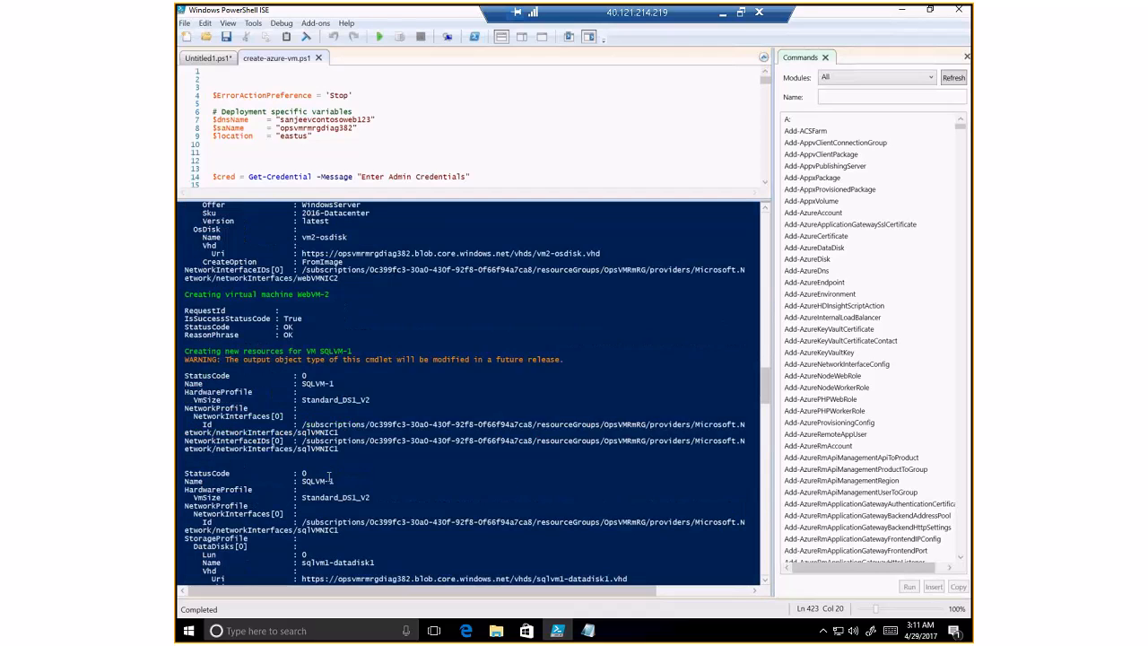
pyautogui.scroll(-1, 253, 357)
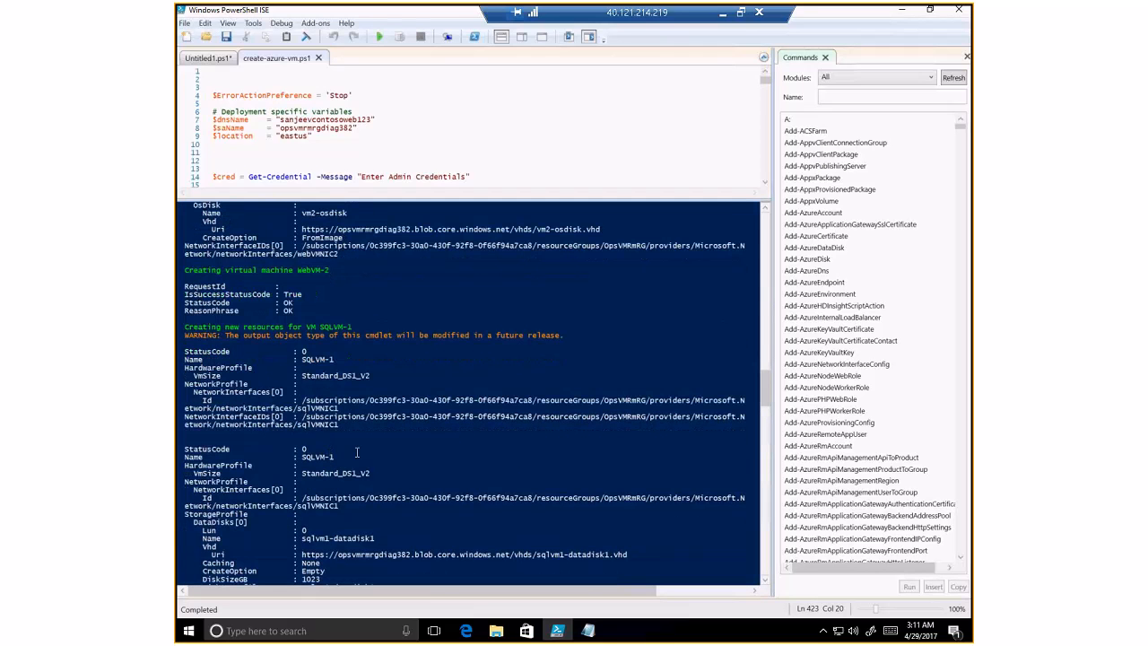
pyautogui.scroll(-6, 357, 454)
pyautogui.scroll(-9, 357, 455)
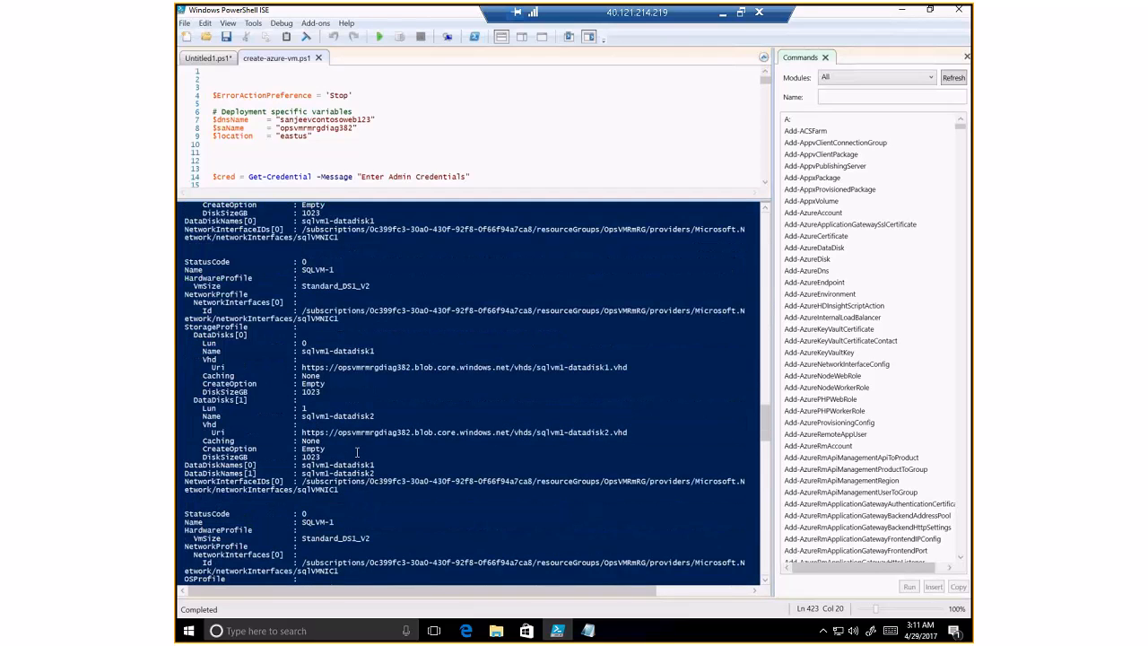
pyautogui.scroll(-7, 357, 452)
pyautogui.scroll(-7, 357, 452)
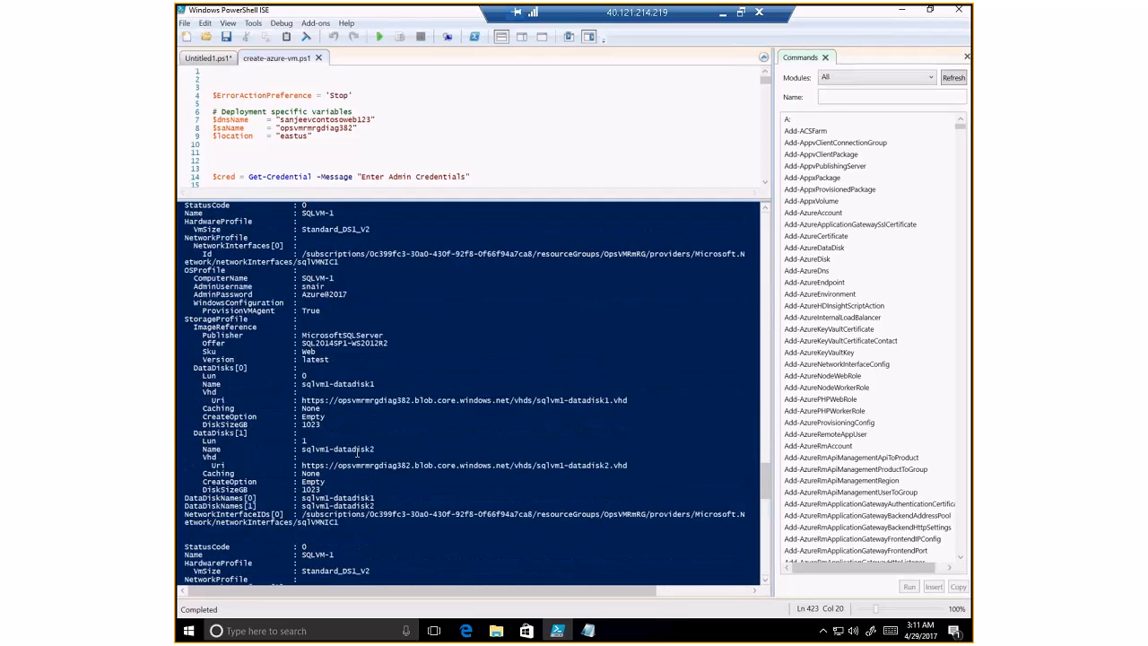
pyautogui.scroll(-10, 357, 453)
pyautogui.scroll(-10, 357, 452)
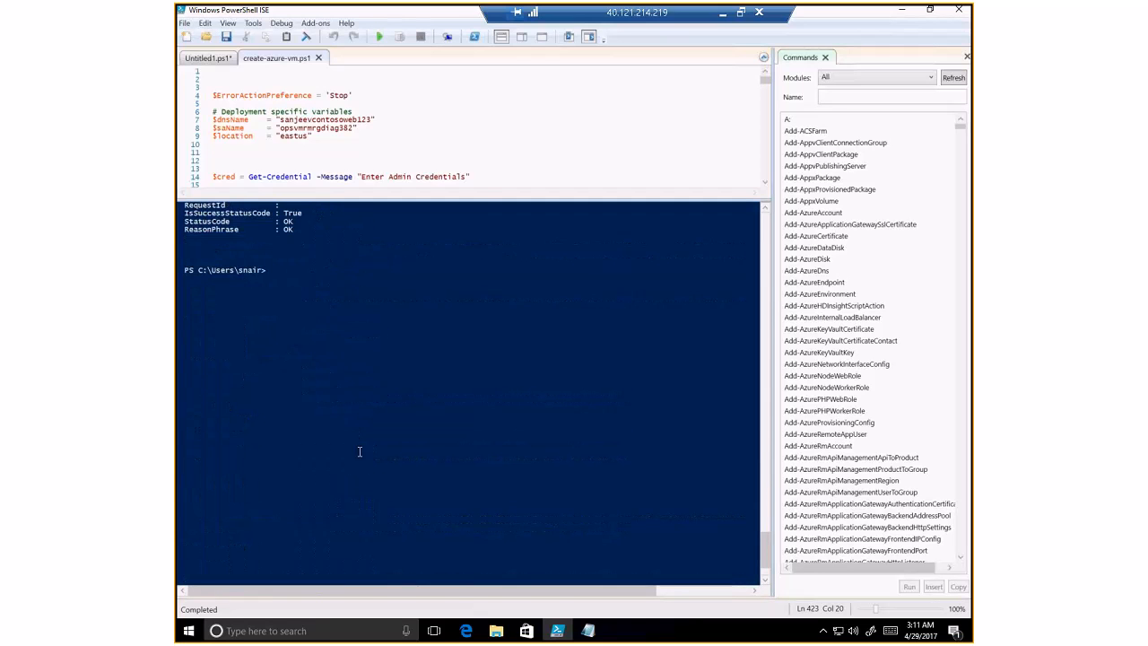
pyautogui.scroll(-1, 354, 446)
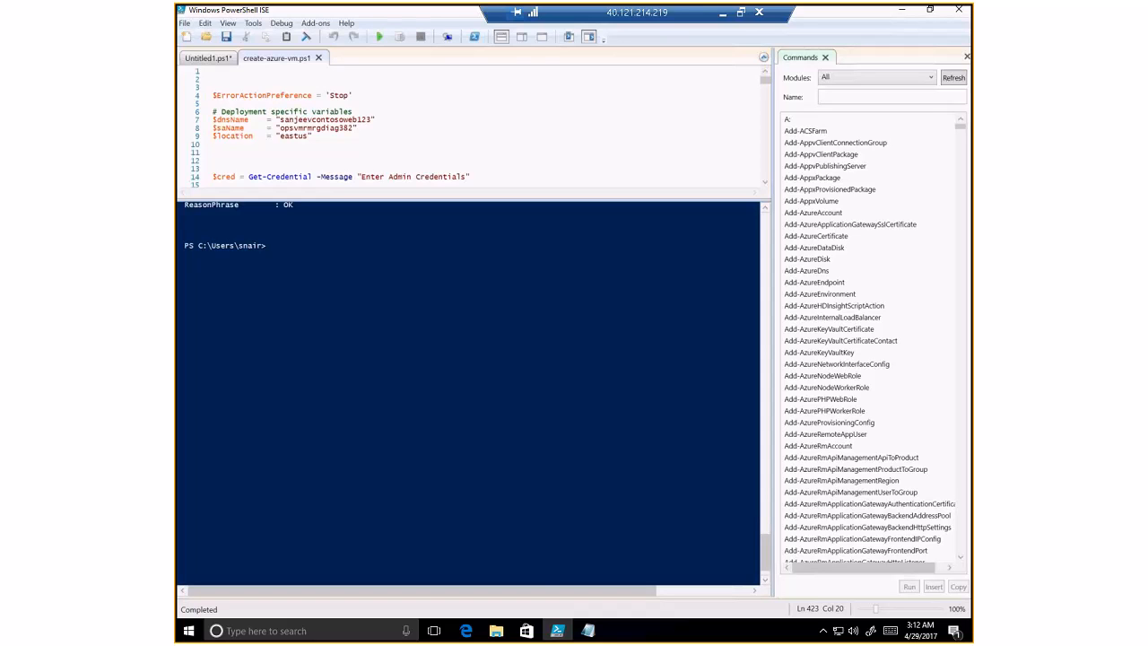
# - In the Azure portal, open resource group OpsVMRmRG and view WebVM-1's Extensions page
pyautogui.click(459, 632)
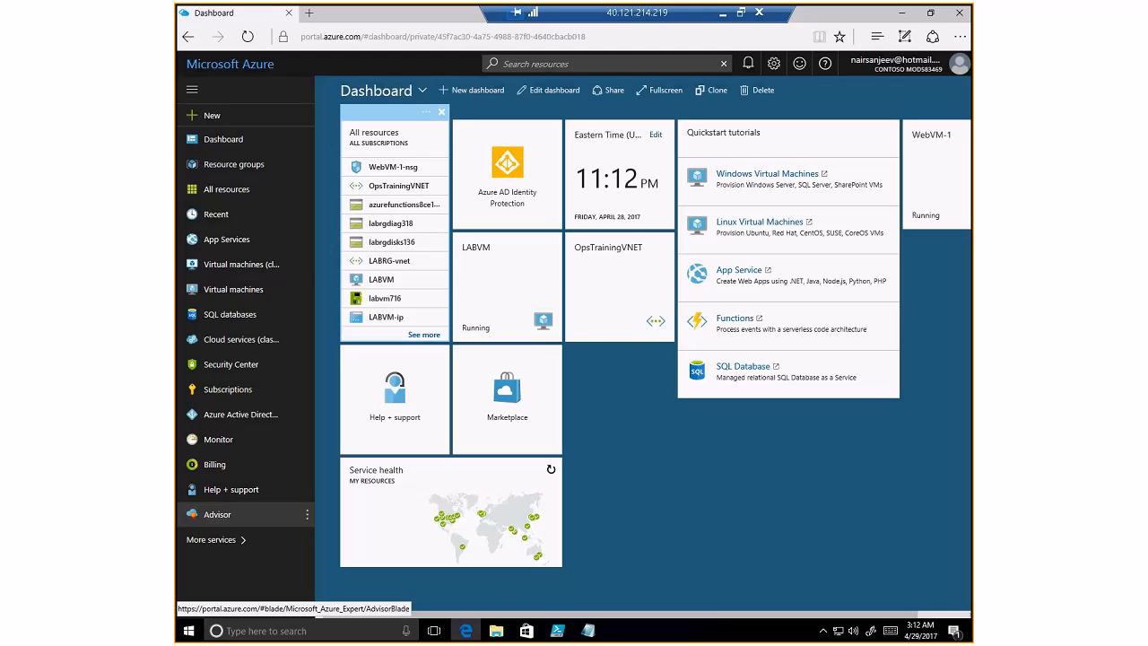
pyautogui.click(241, 171)
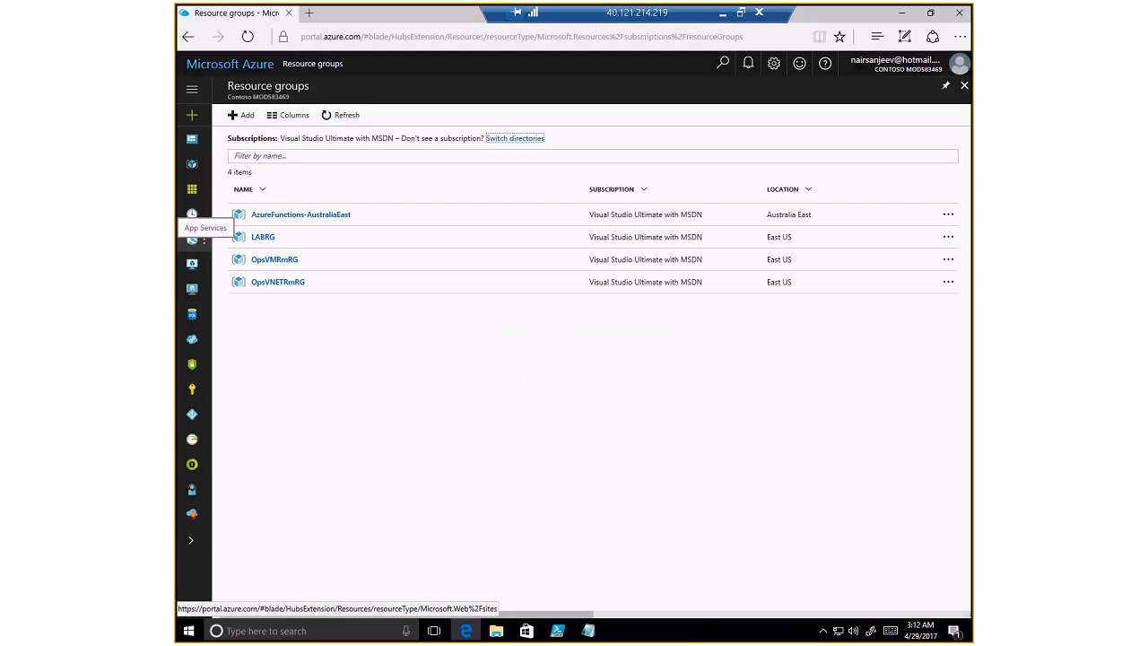
pyautogui.click(278, 282)
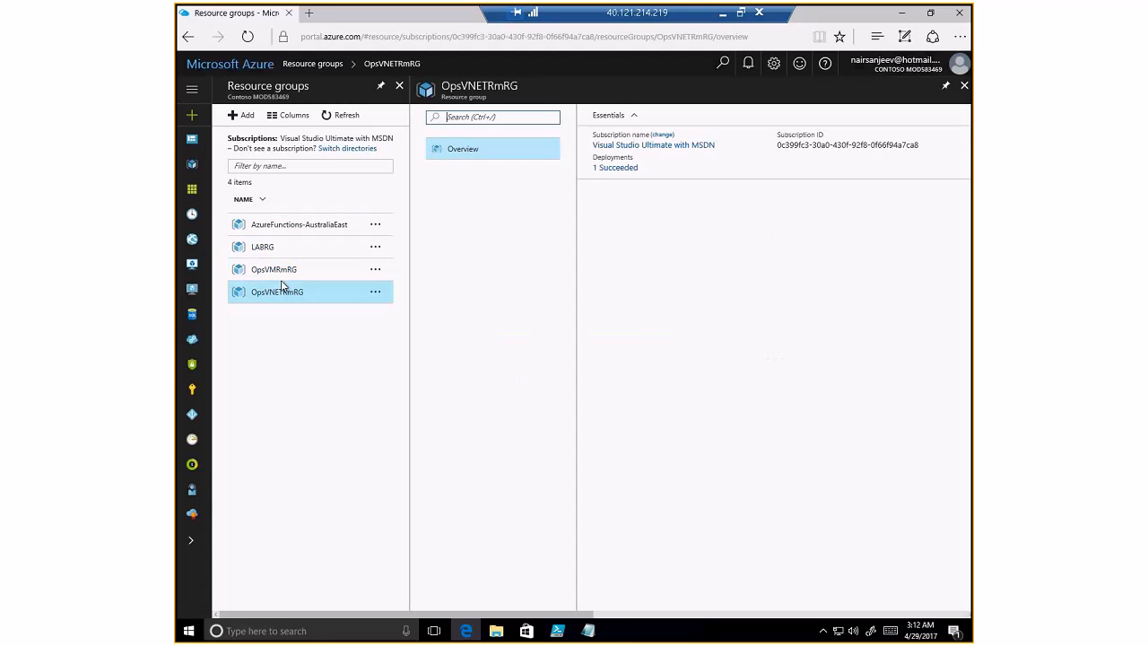
pyautogui.click(274, 271)
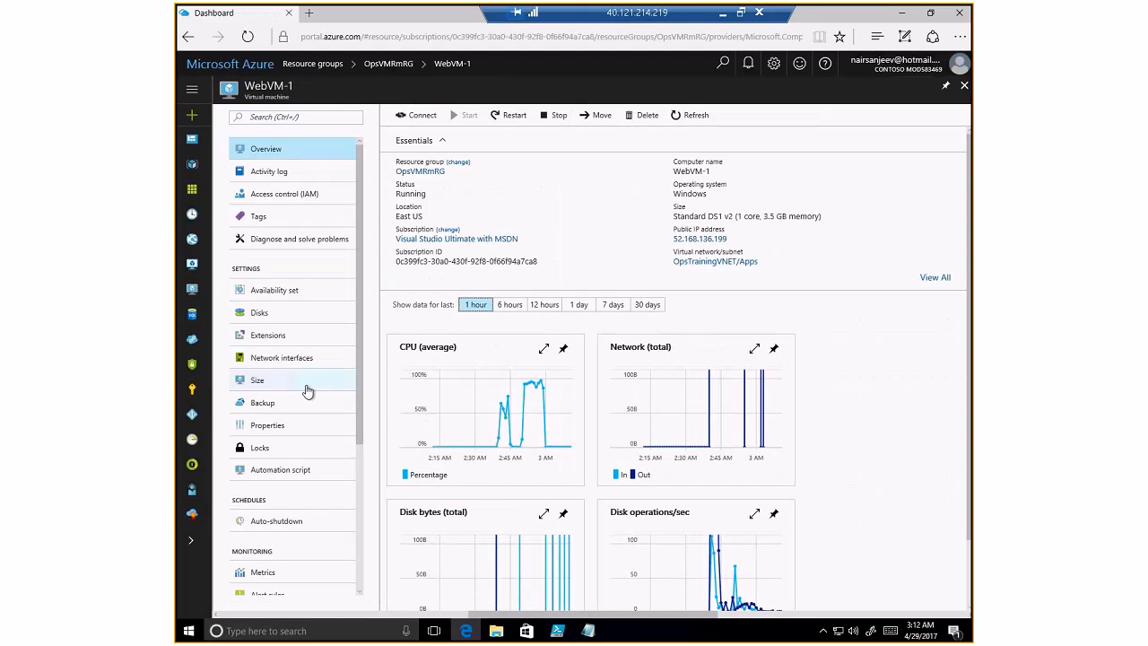
pyautogui.click(269, 334)
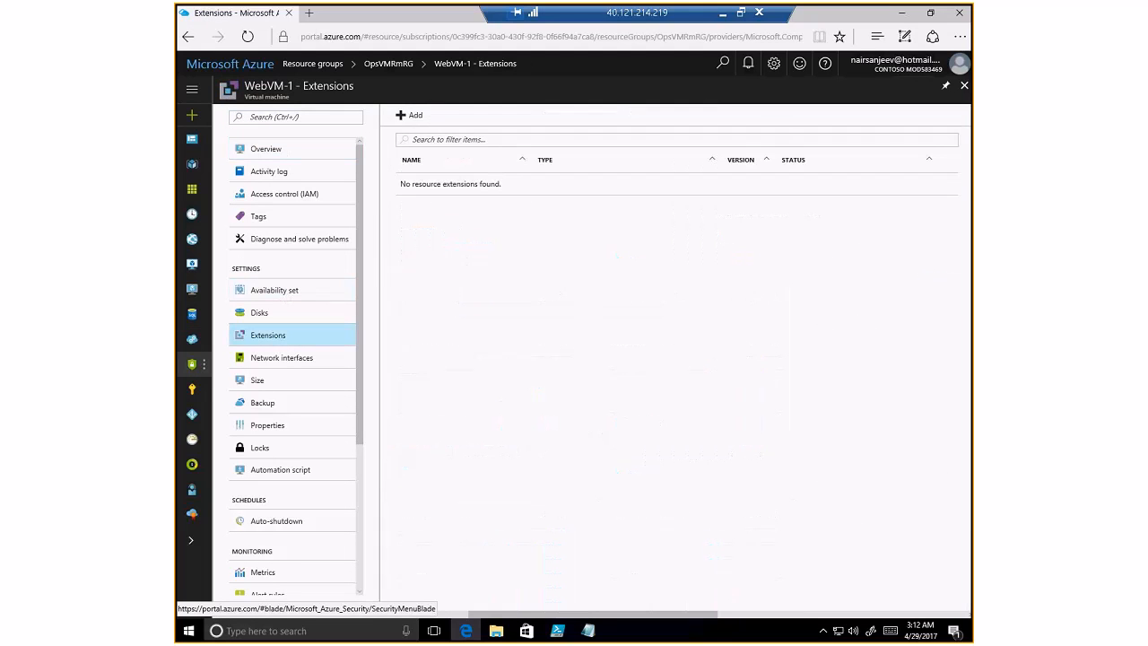
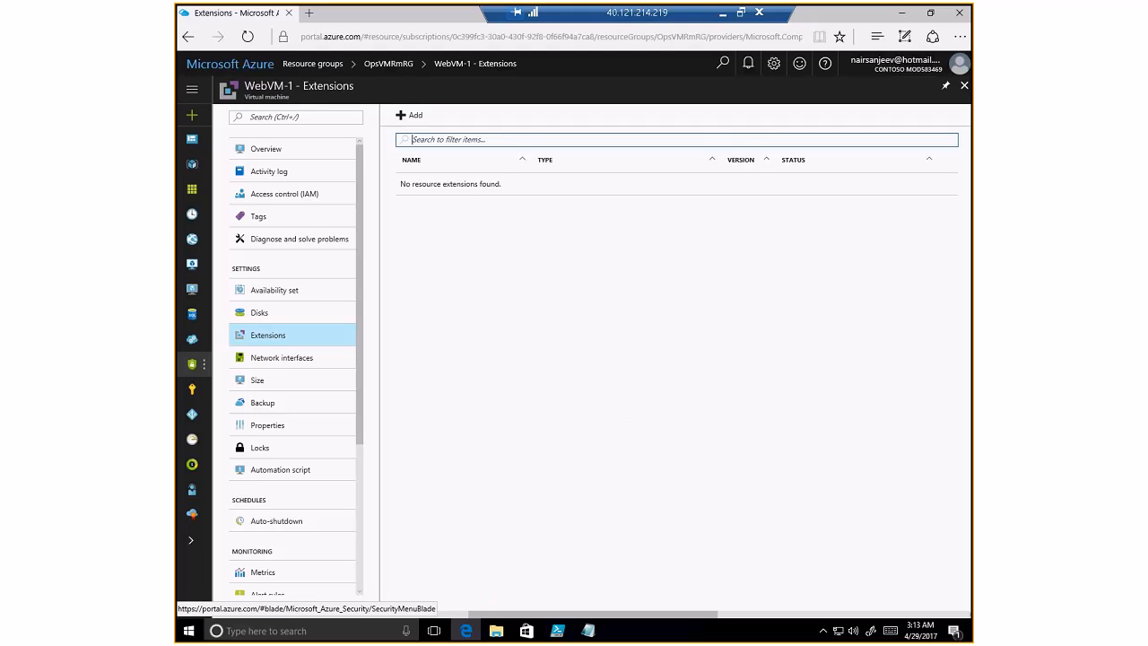
# - From WebVM-1's Extensions, pick PowerShell Desired State Configuration and open its install form
pyautogui.click(413, 121)
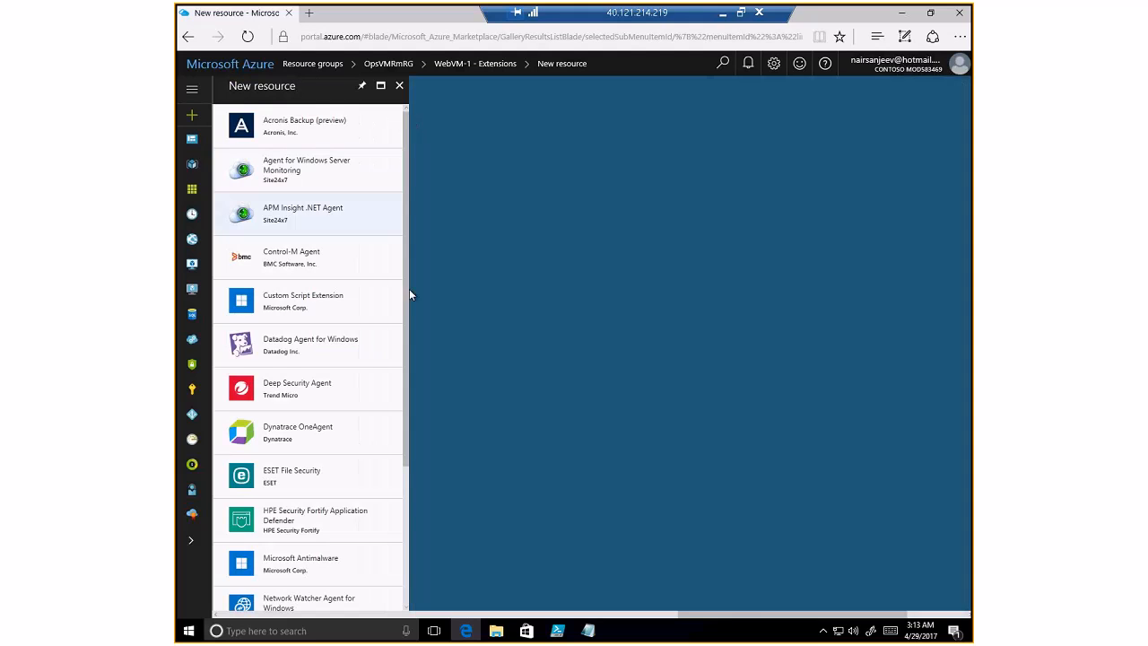
pyautogui.moveTo(407, 306); pyautogui.dragTo(405, 392)
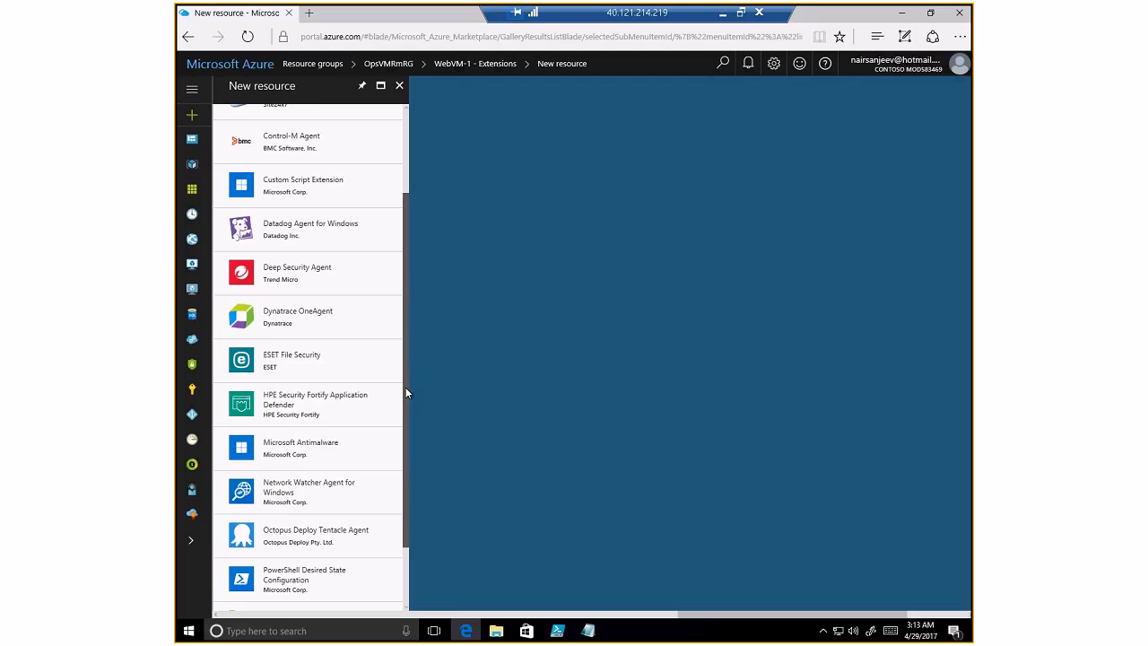
pyautogui.moveTo(406, 392); pyautogui.dragTo(388, 481)
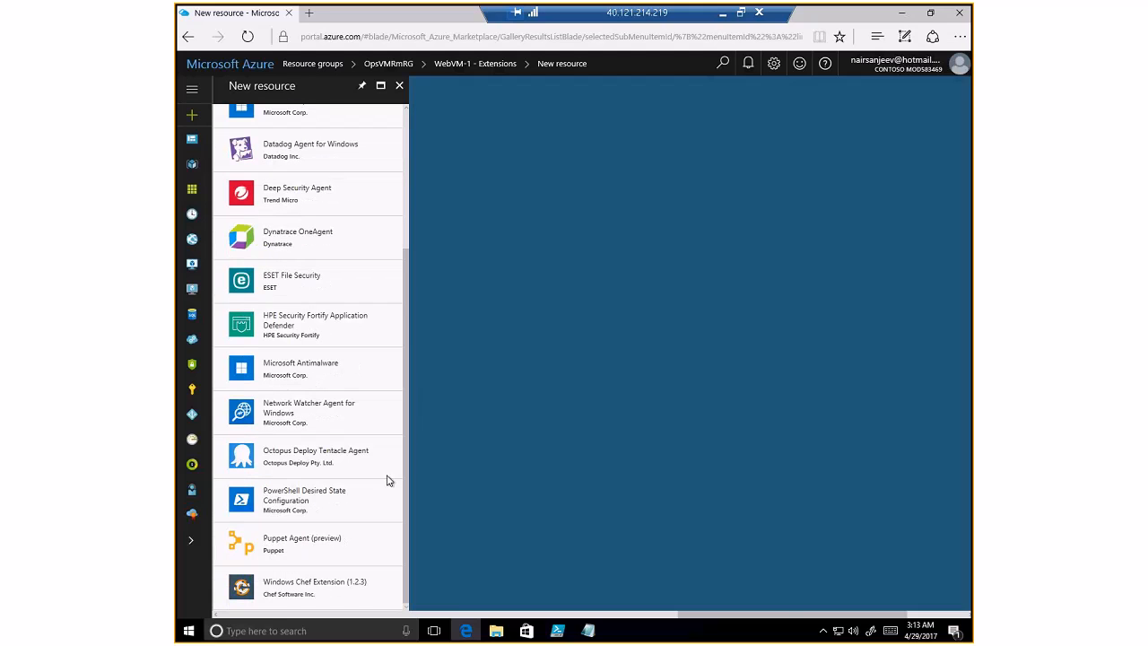
pyautogui.click(320, 500)
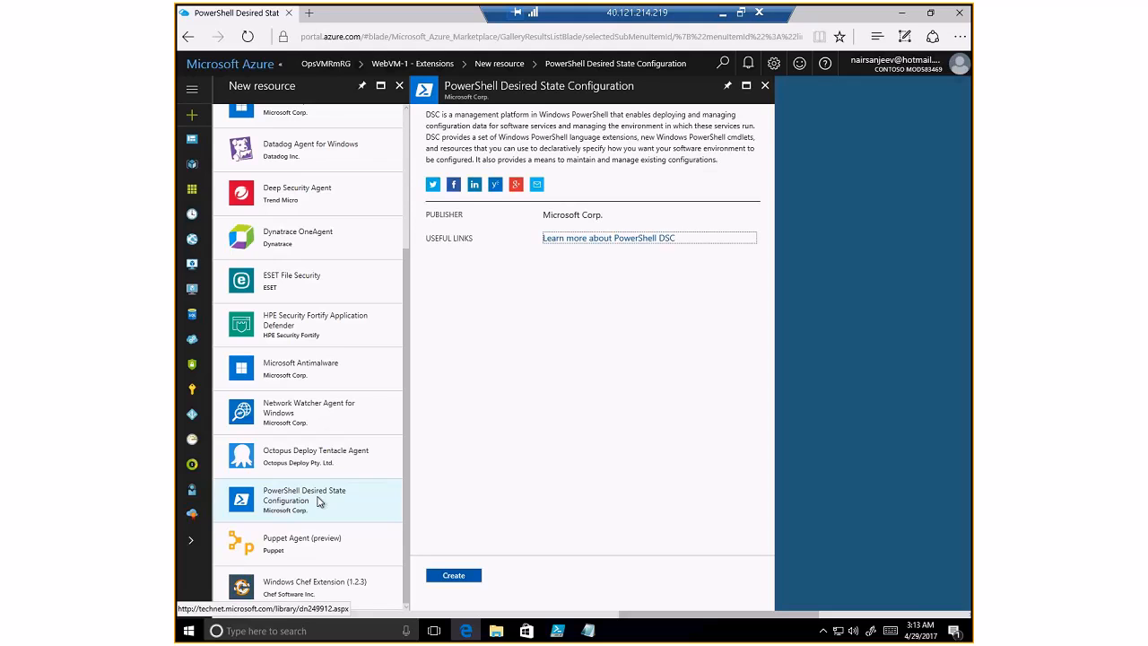
pyautogui.click(454, 574)
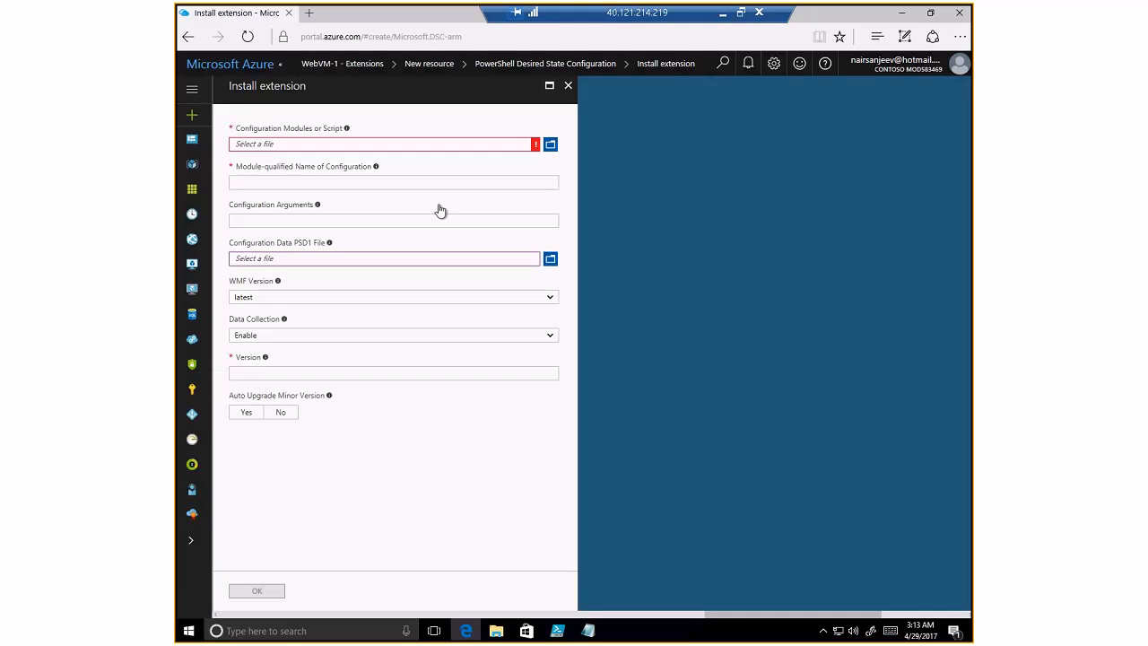
# - Select C:\StudentFiles\WebConfig.zip as the configuration module
pyautogui.click(441, 147)
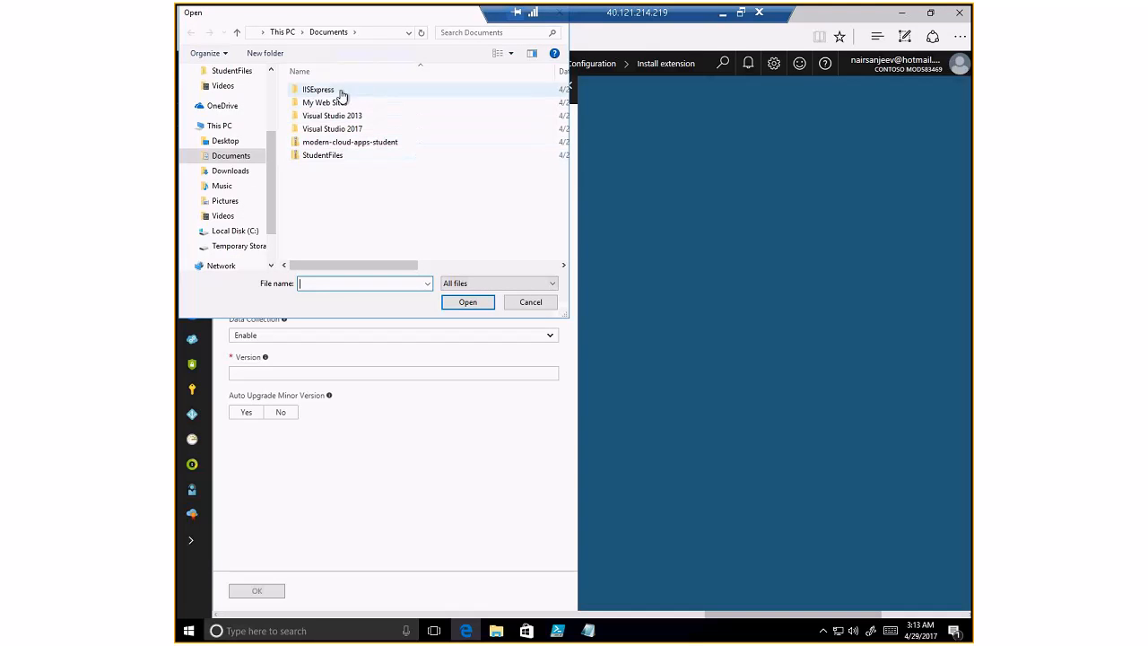
pyautogui.click(235, 231)
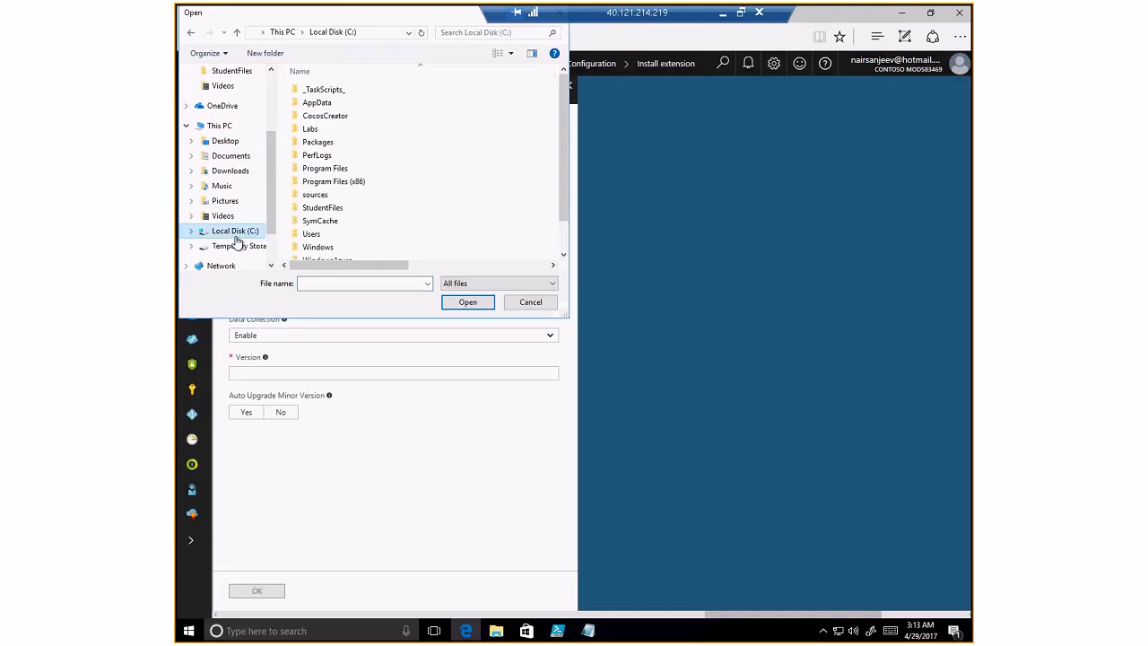
pyautogui.doubleClick(359, 210)
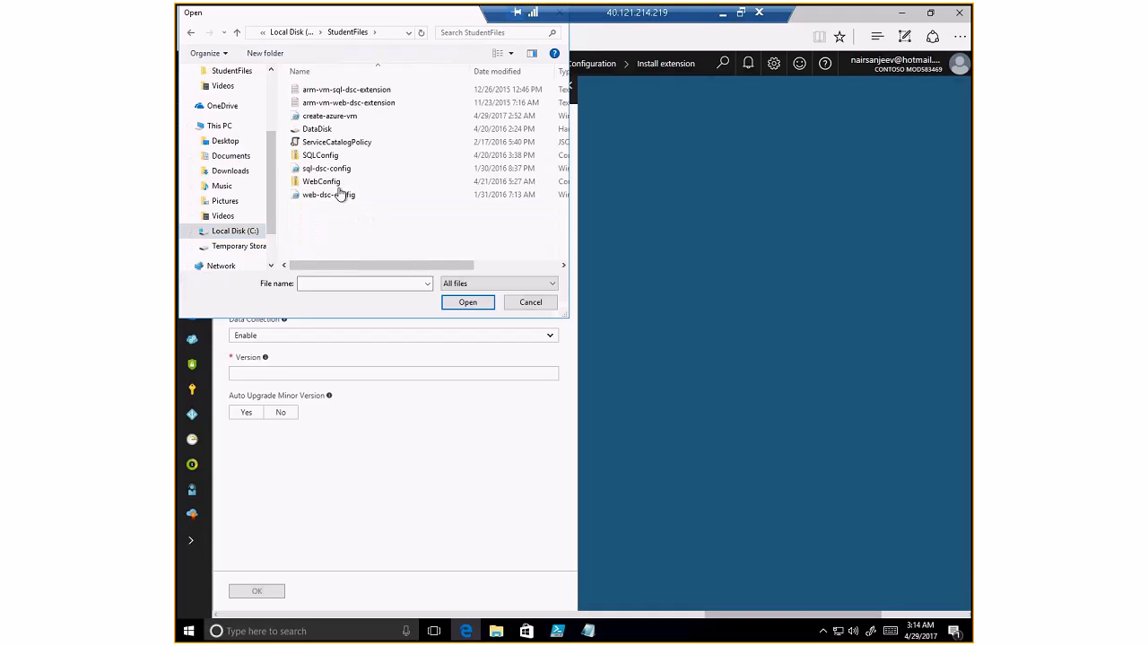
pyautogui.doubleClick(356, 183)
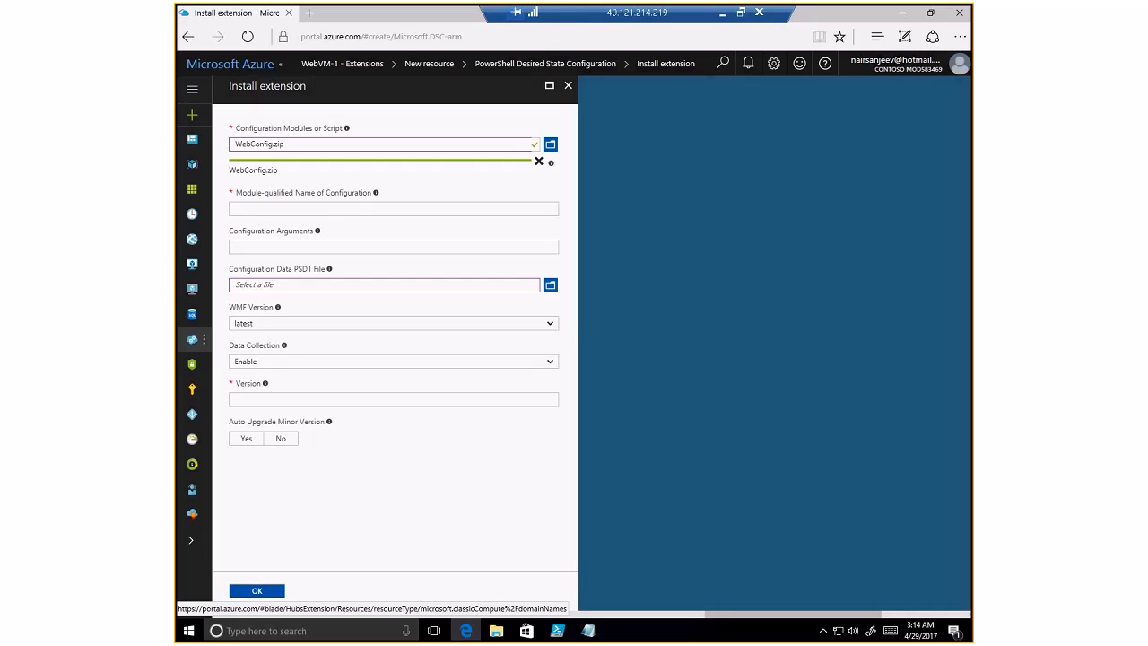
# - Enter configuration web-dsc-config.ps1\Main, version 2.0, enable auto minor upgrades, and submit
pyautogui.click(323, 208)
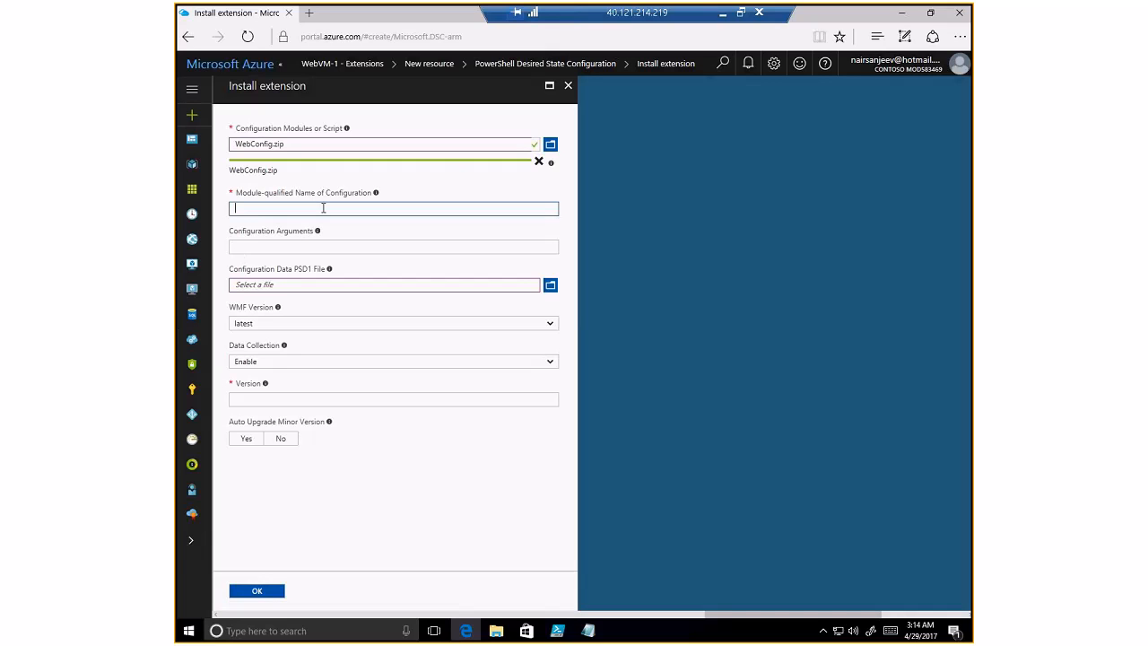
pyautogui.write('web-dsc-config.ps1\\Main')
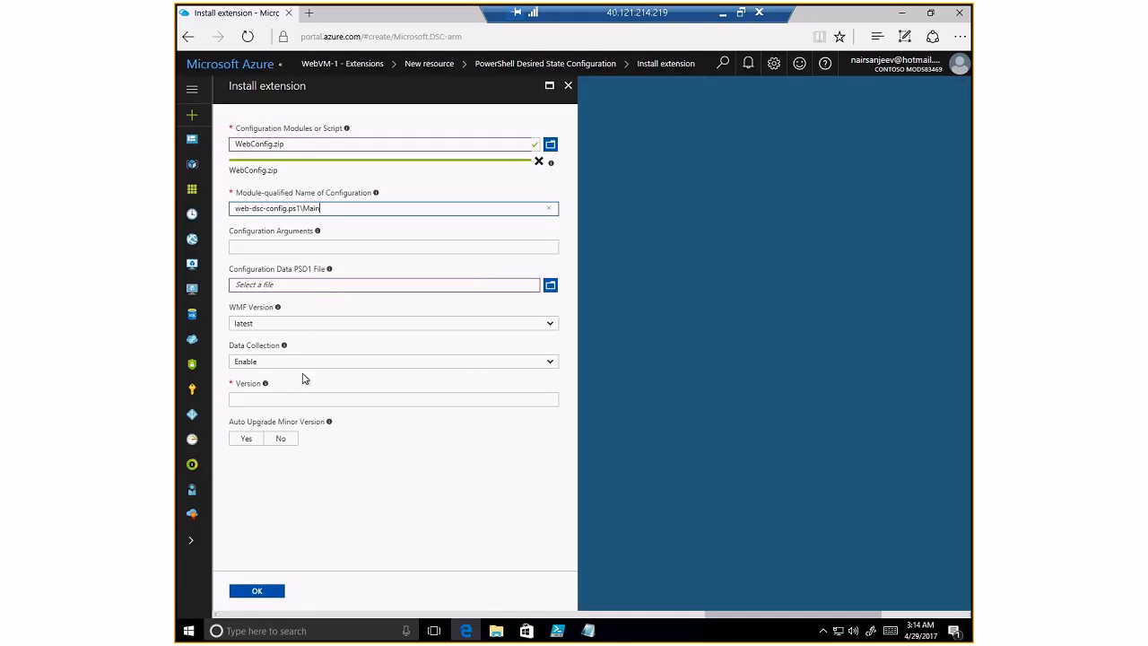
pyautogui.click(277, 401)
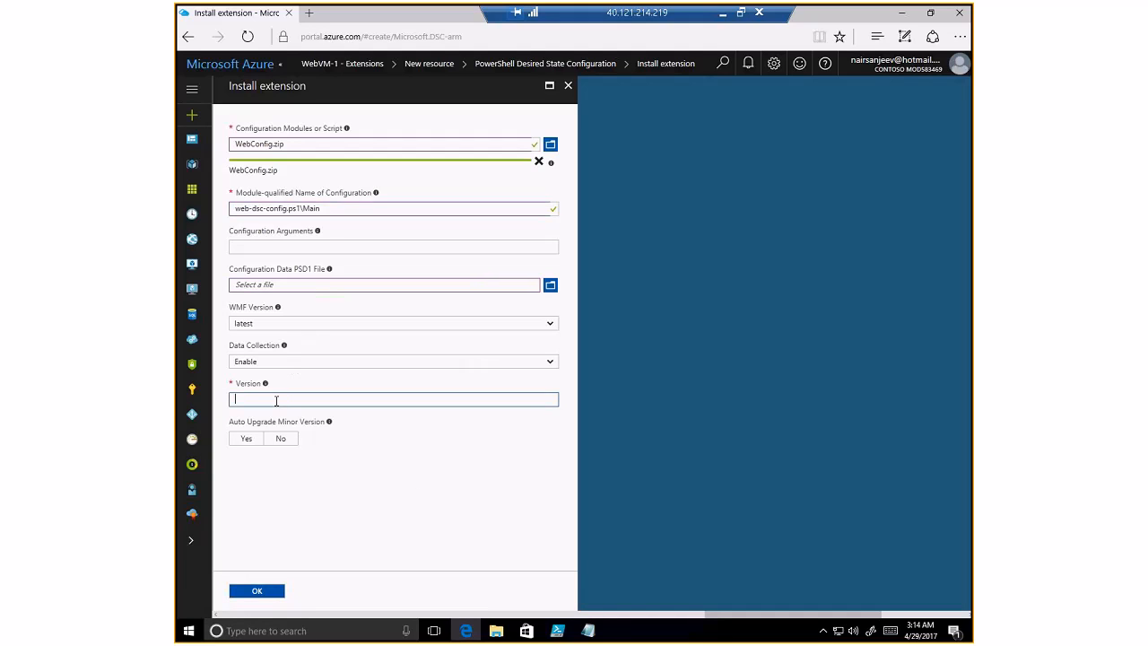
pyautogui.write('2.0')
pyautogui.click(245, 438)
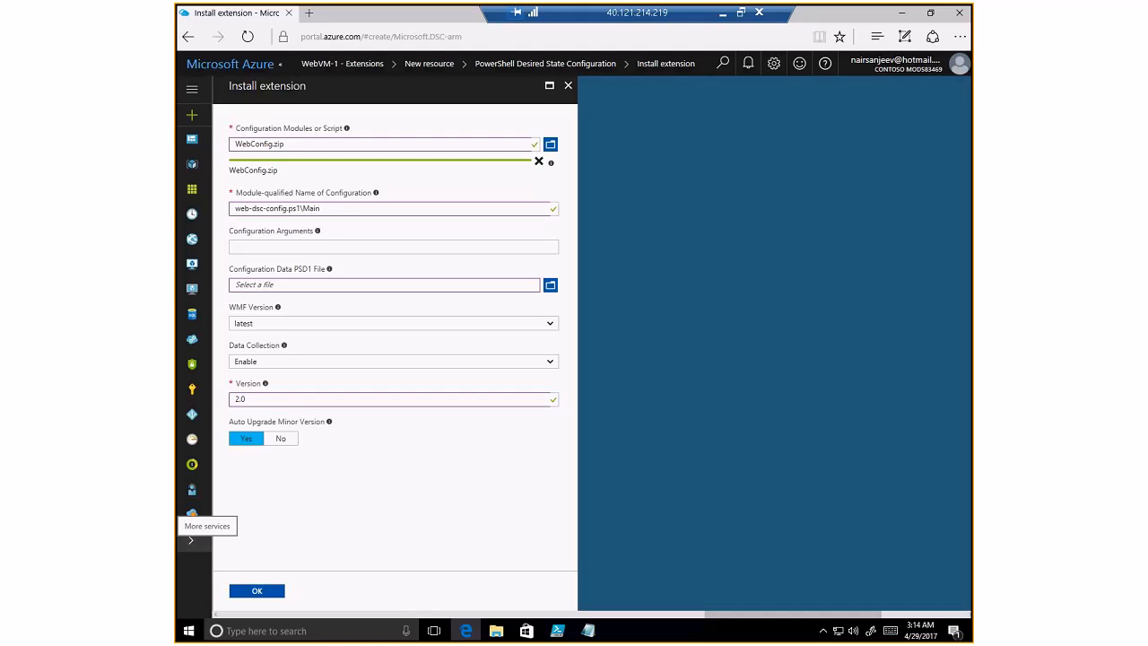
pyautogui.click(273, 590)
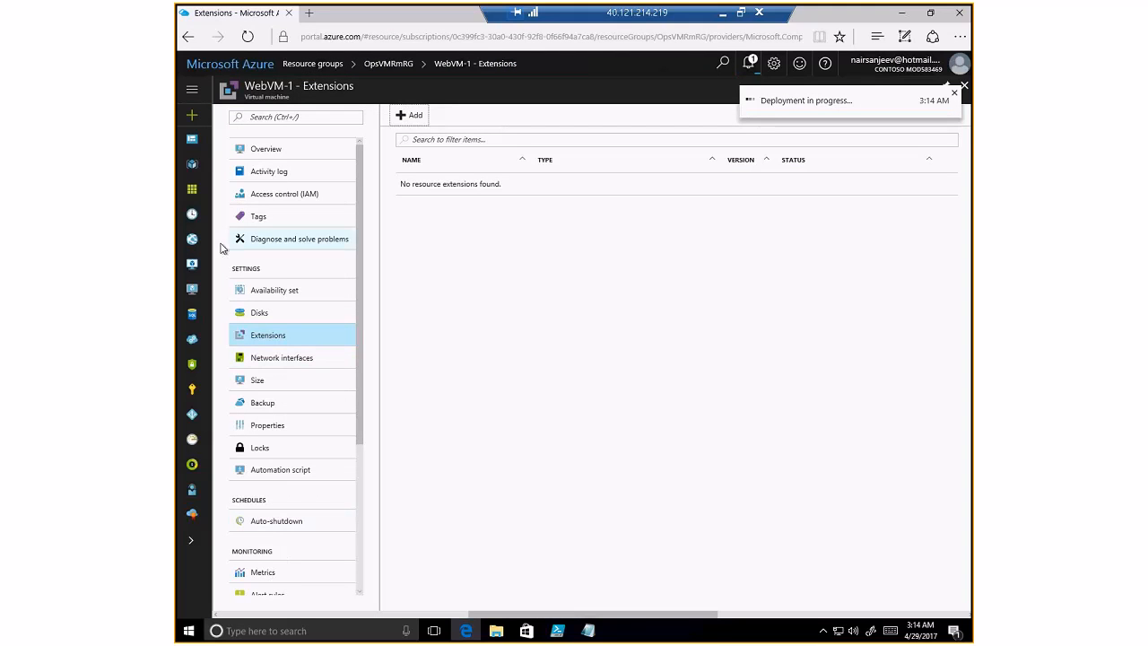
# - Go through Resource groups > OpsVMRmRG to WebVM-2's Extensions and list extensions to add
pyautogui.click(192, 190)
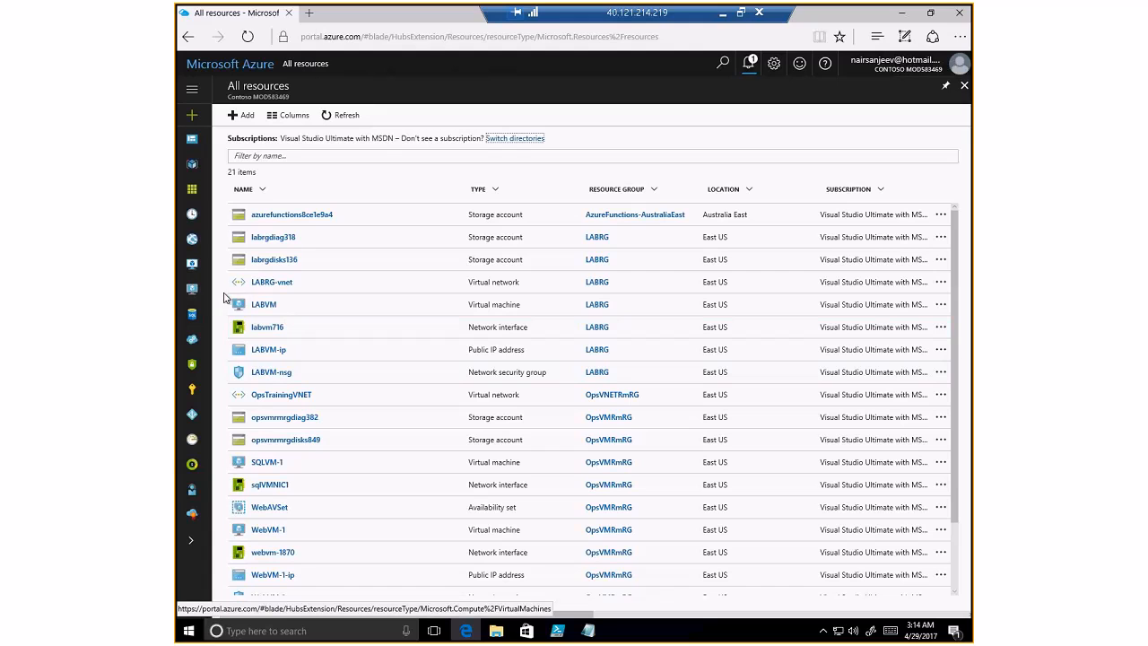
pyautogui.click(194, 92)
pyautogui.click(222, 174)
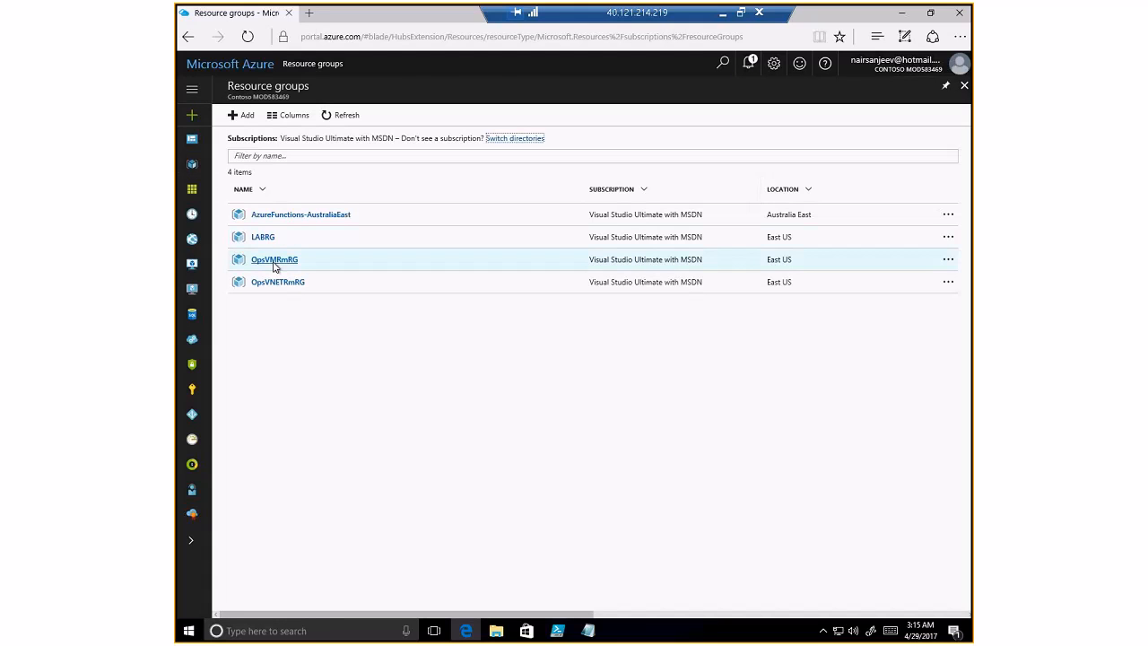
pyautogui.click(275, 262)
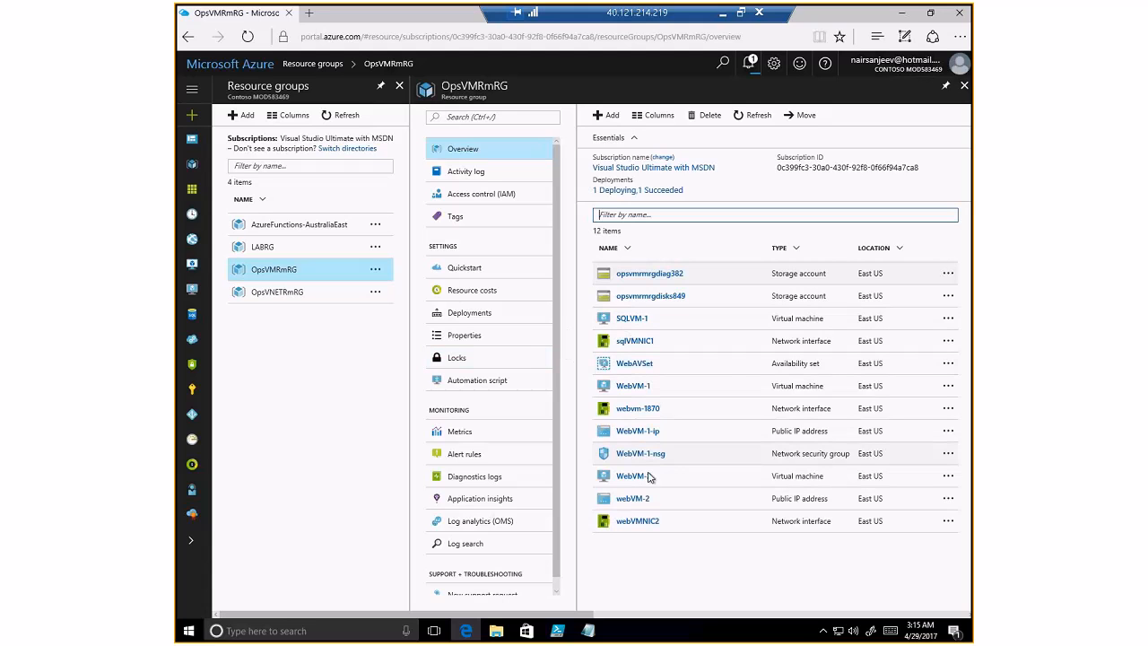
pyautogui.click(639, 480)
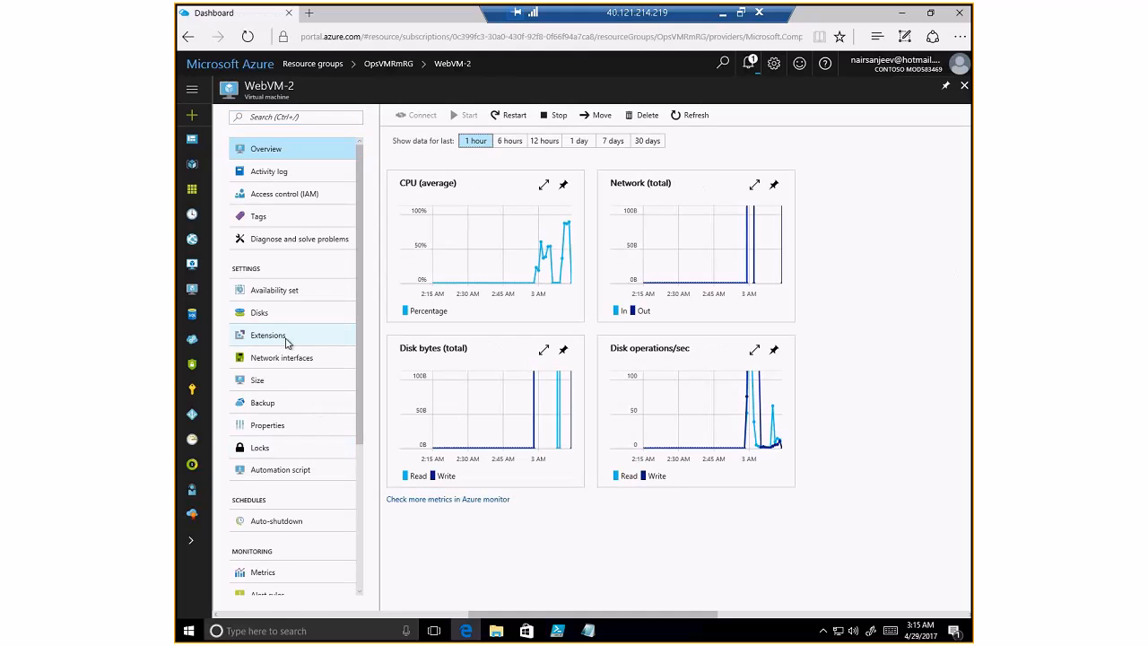
pyautogui.click(269, 334)
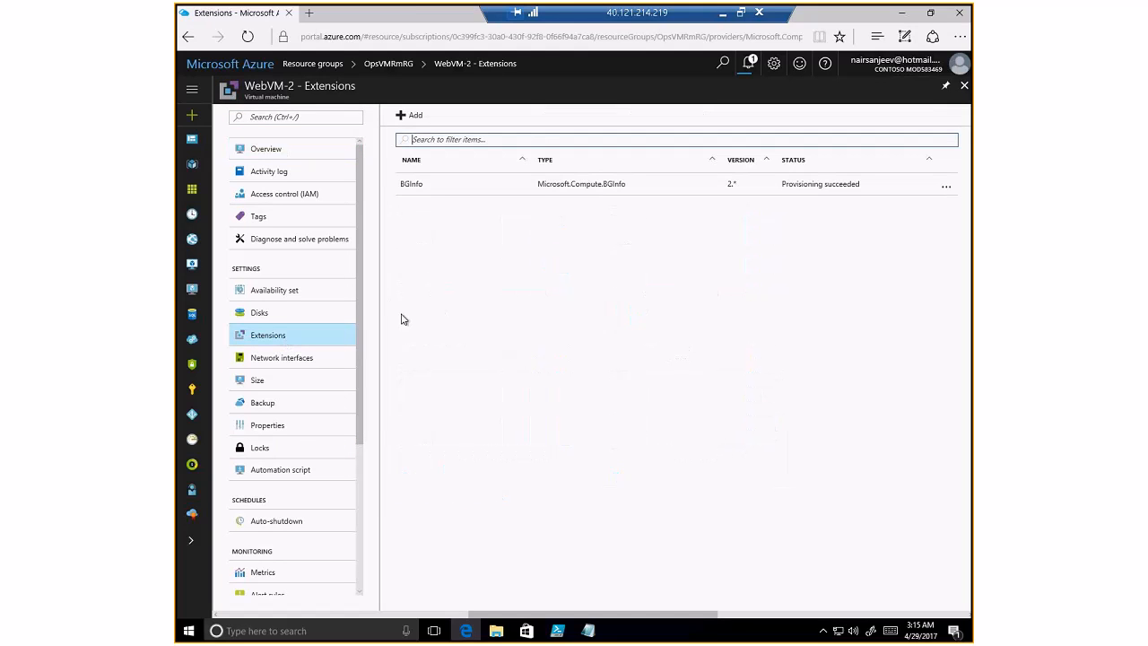
pyautogui.click(412, 117)
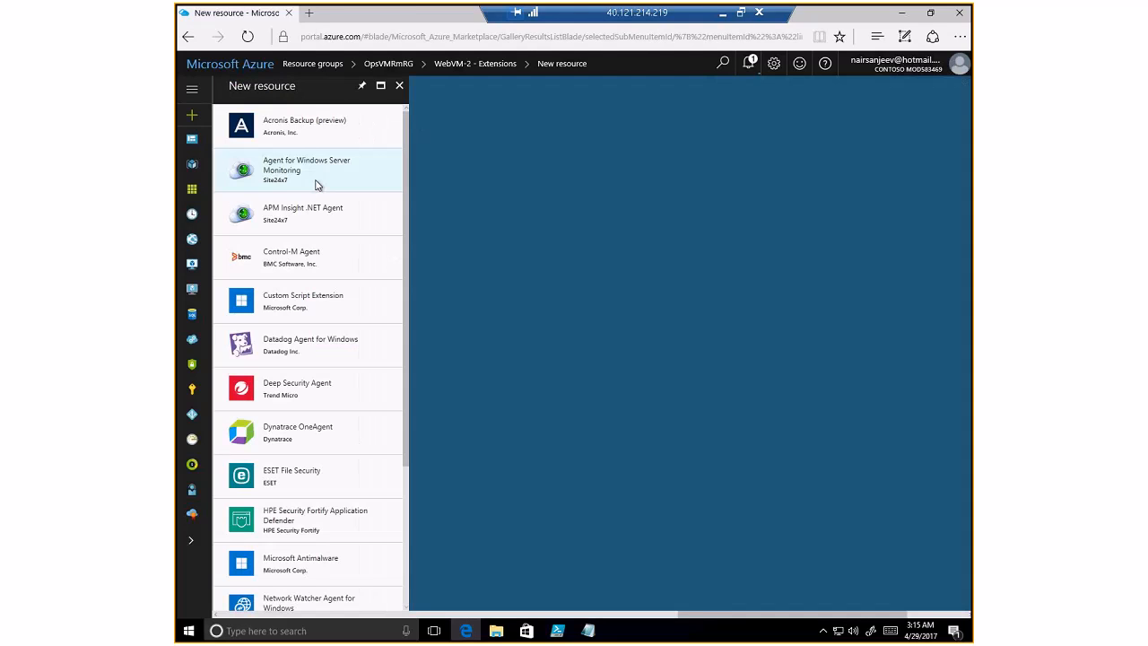
# - Choose PowerShell Desired State Configuration for WebVM-2 and load WebConfig as its module
pyautogui.scroll(-2, 368, 526)
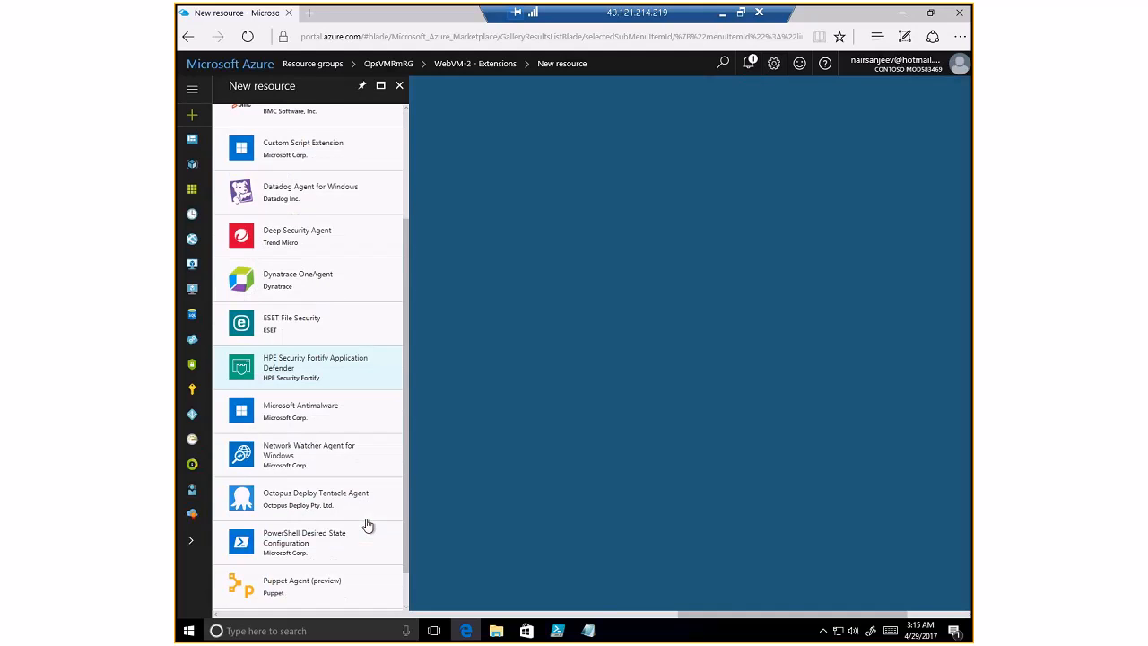
pyautogui.click(341, 538)
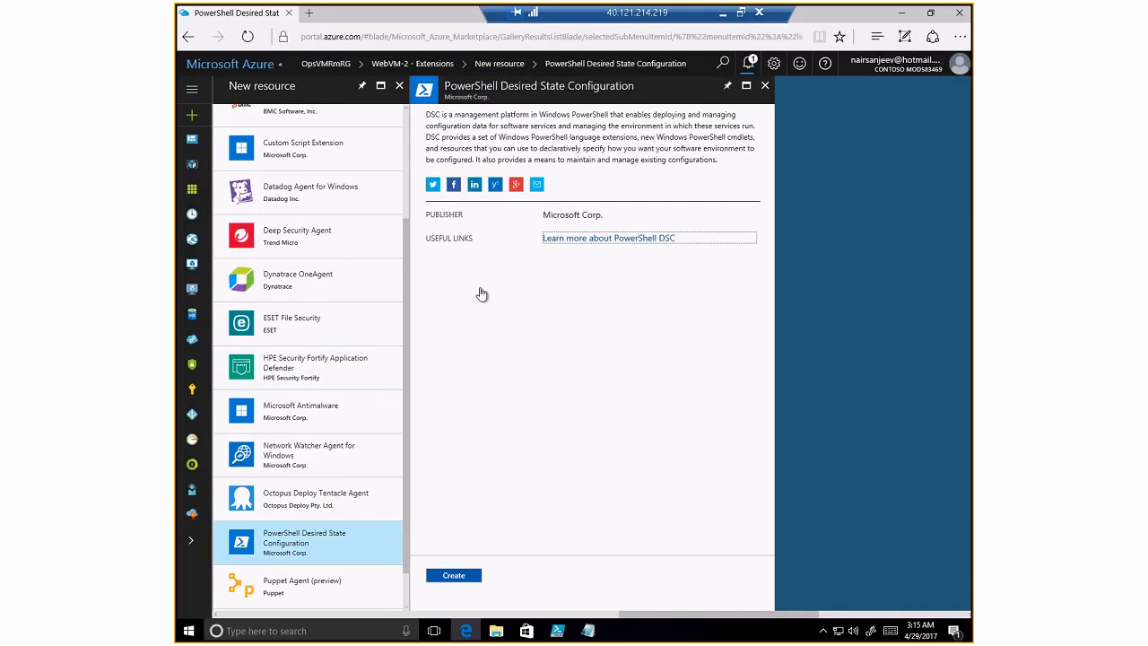
pyautogui.click(442, 578)
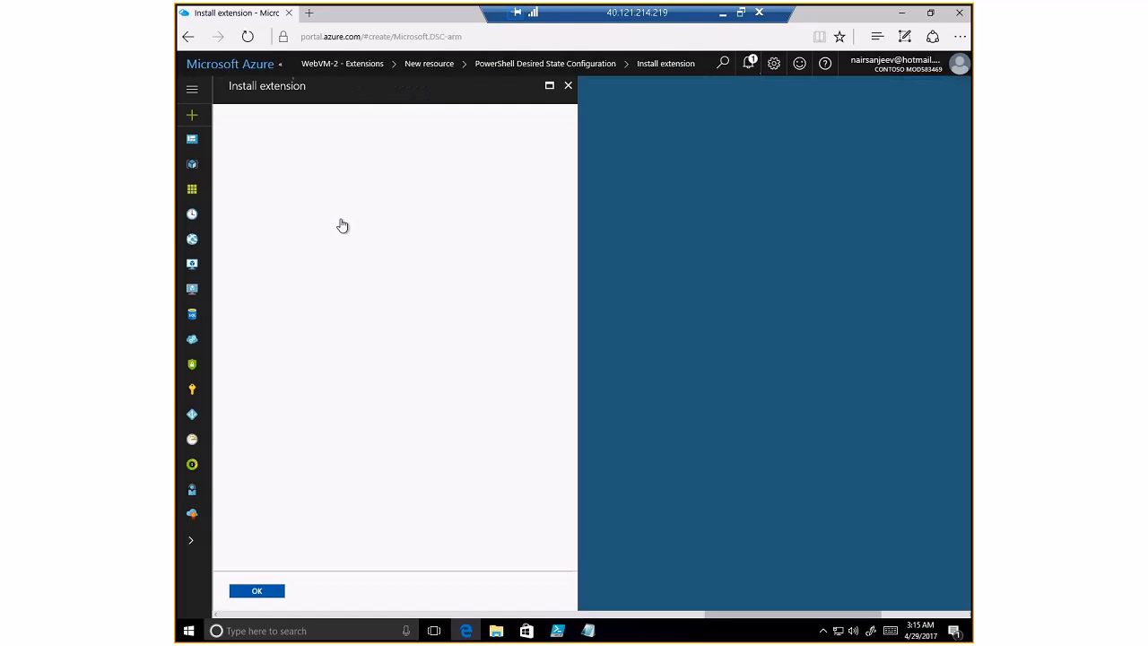
pyautogui.click(550, 146)
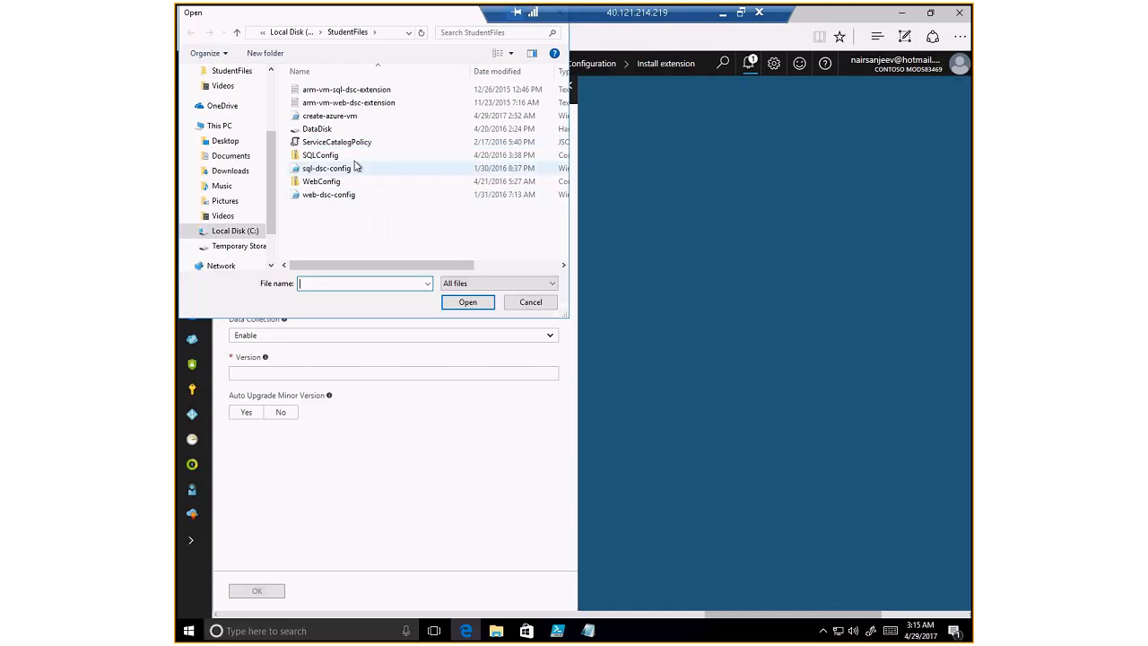
pyautogui.click(353, 181)
pyautogui.doubleClick(353, 181)
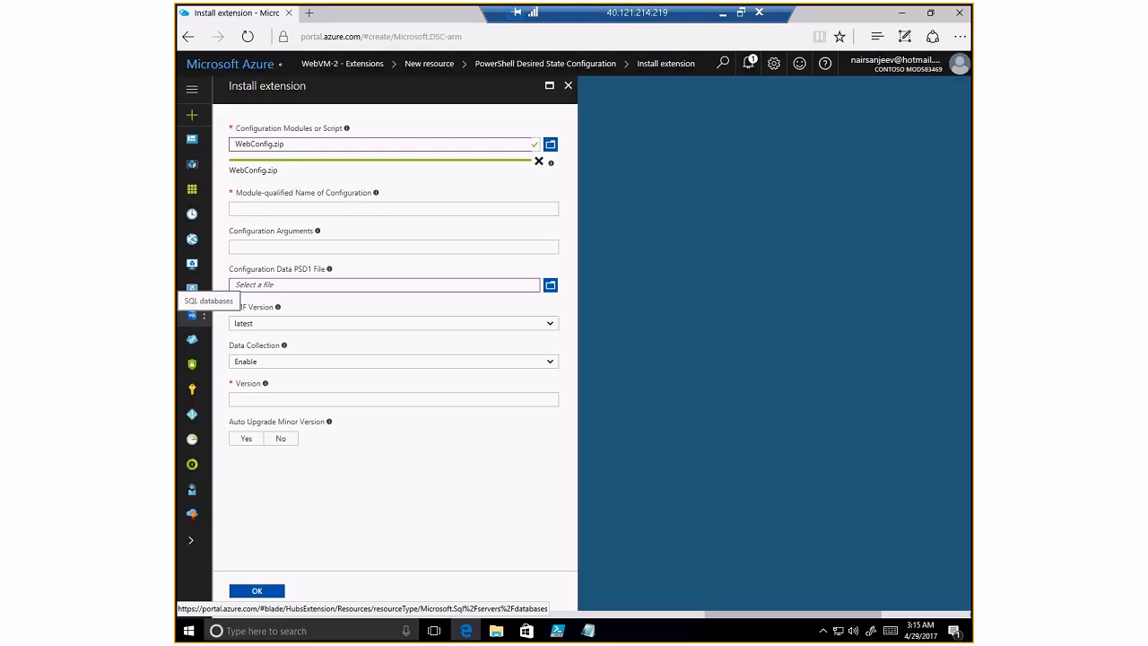
# - Enter web-dsc-config.ps1\Main, version 2.0, auto upgrade Yes, and submit the extension
pyautogui.click(283, 209)
pyautogui.write('web-dsc-config.ps1\\Main')
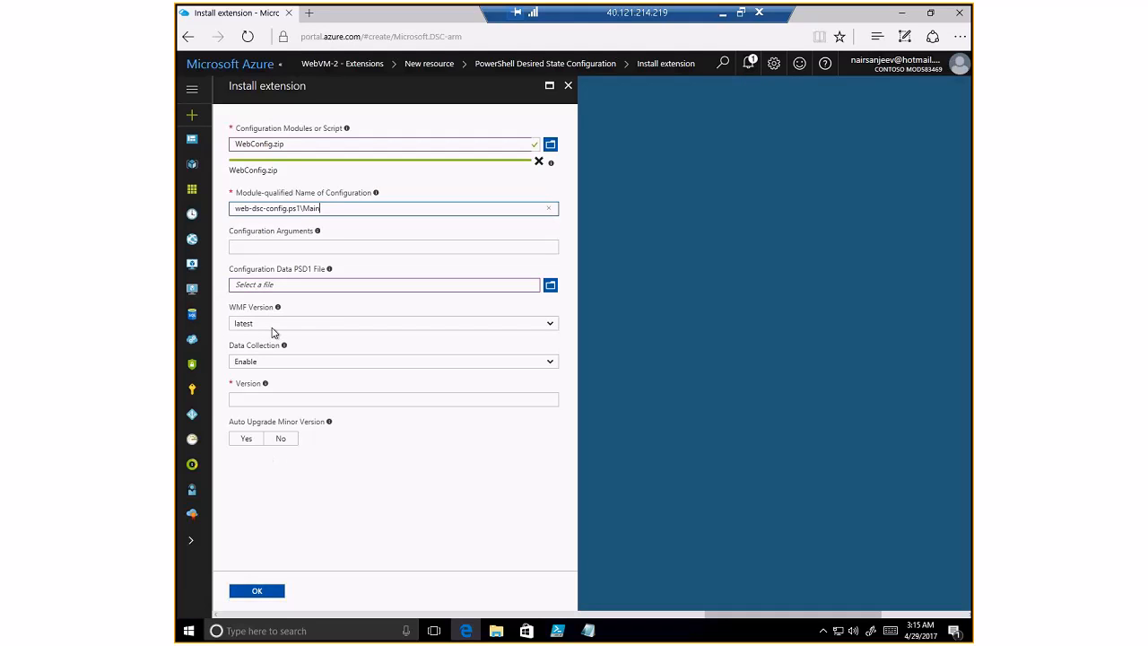
pyautogui.click(258, 400)
pyautogui.write('2.0')
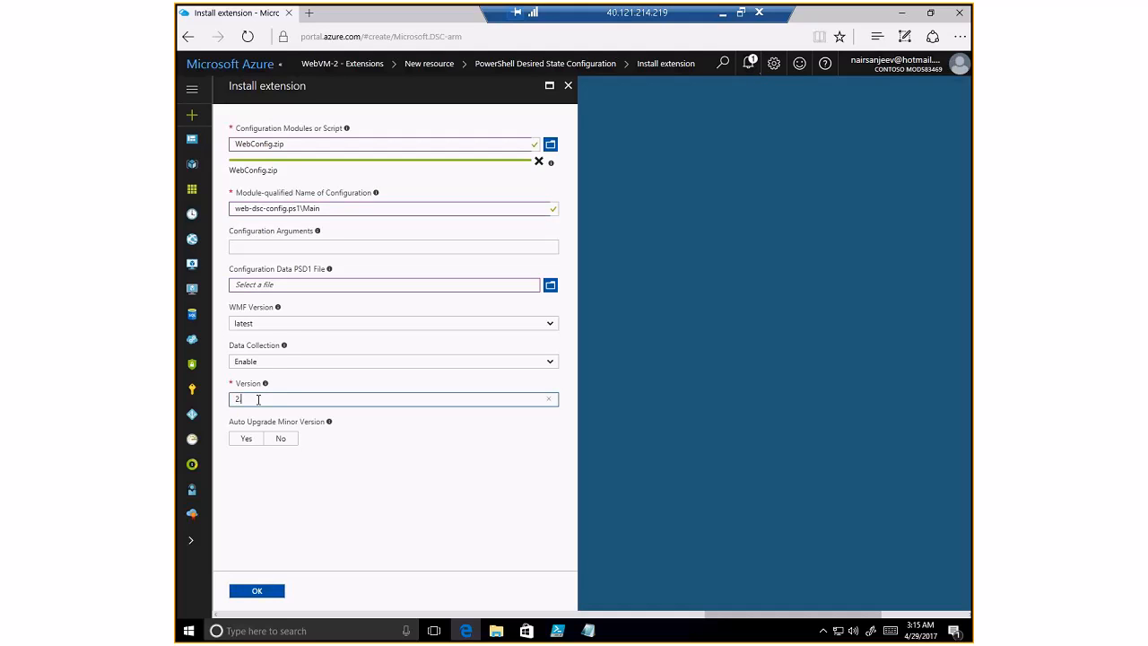
pyautogui.click(248, 441)
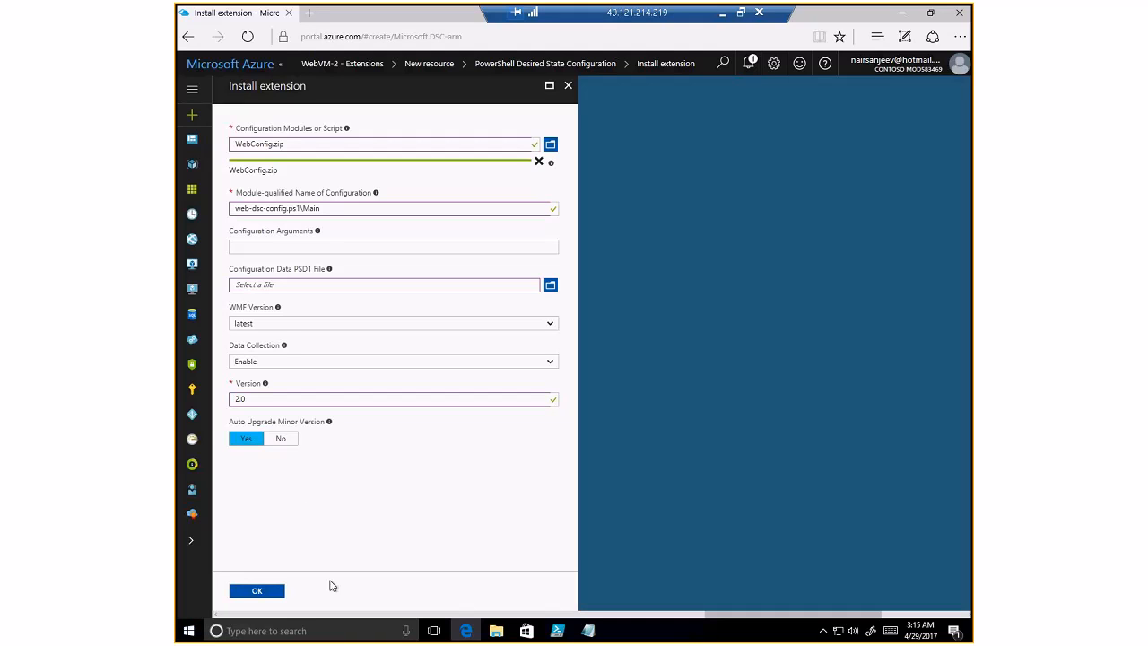
pyautogui.click(255, 590)
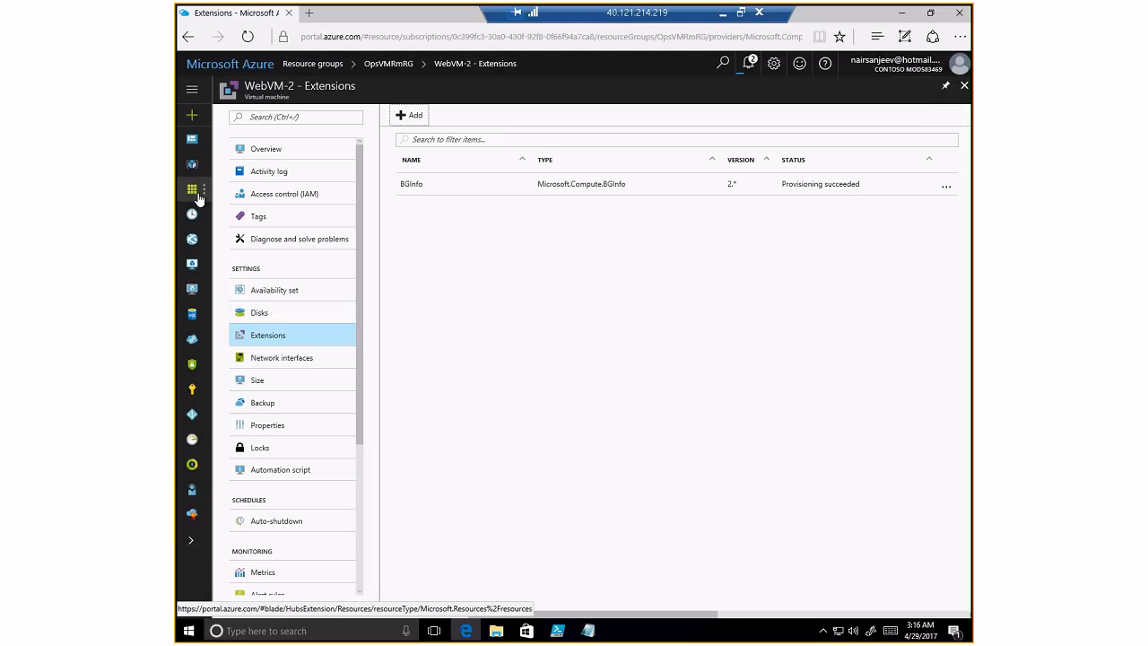
# - Navigate through Resource groups > OpsVMRmRG to SQLVM-1's Extensions page
pyautogui.click(200, 196)
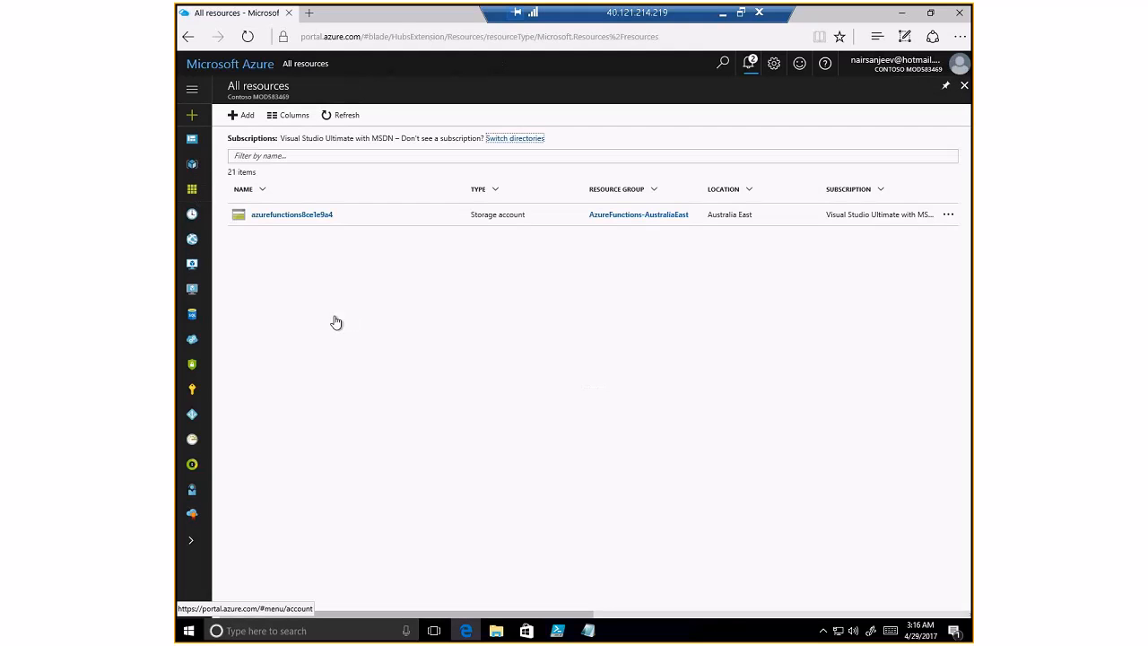
pyautogui.click(201, 101)
pyautogui.click(204, 163)
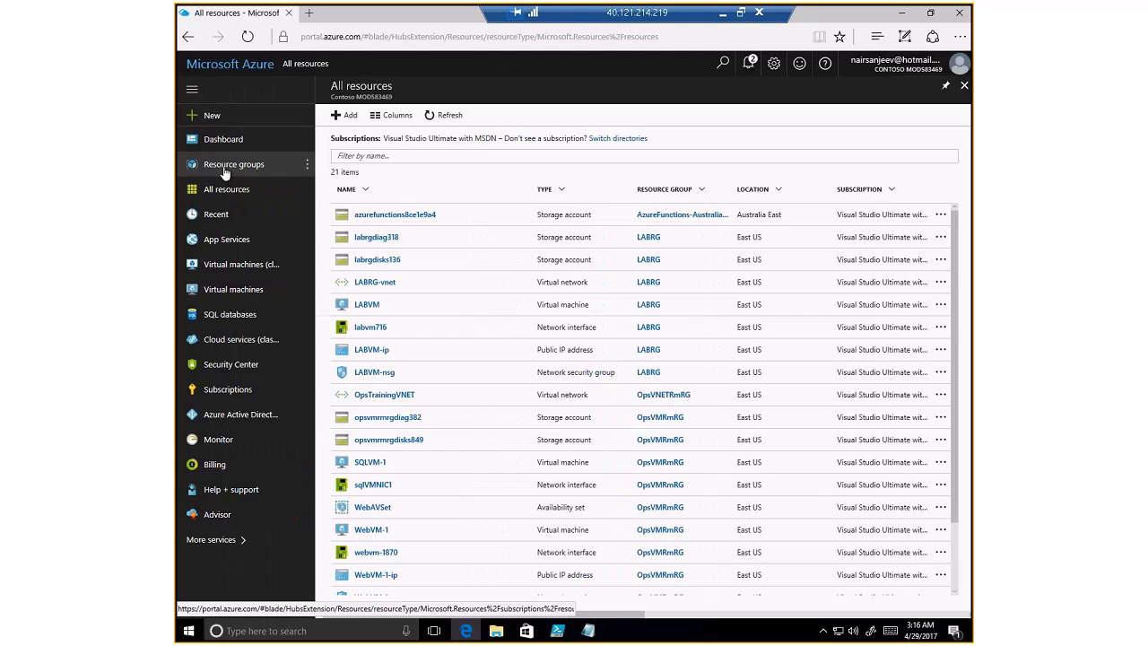
pyautogui.click(285, 258)
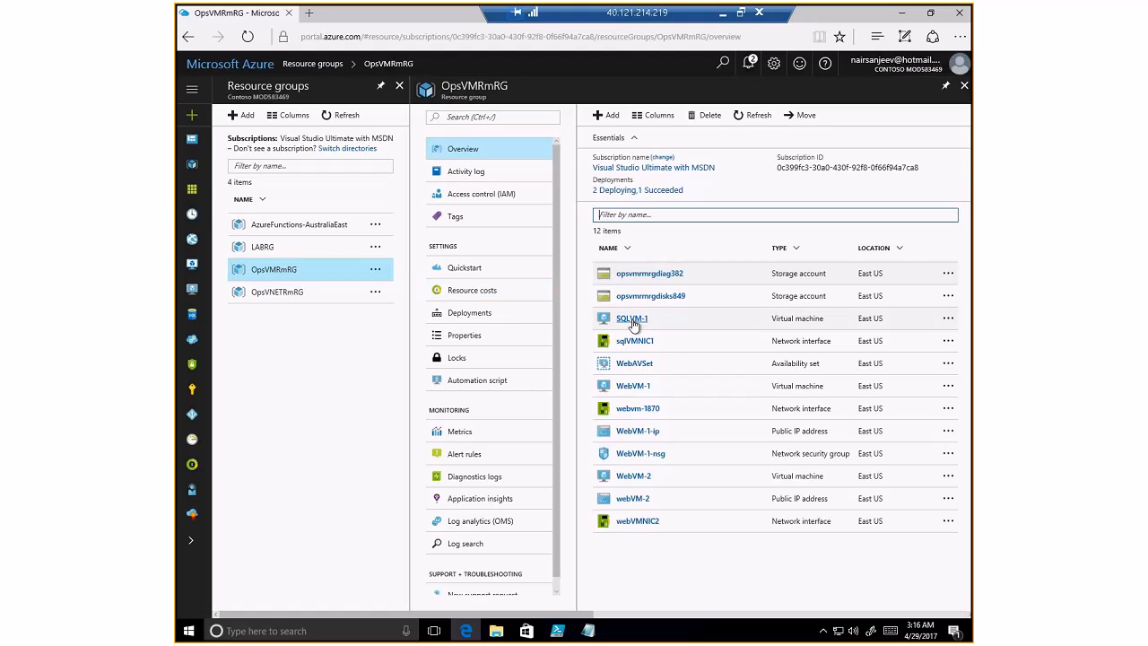
pyautogui.click(632, 320)
pyautogui.click(269, 334)
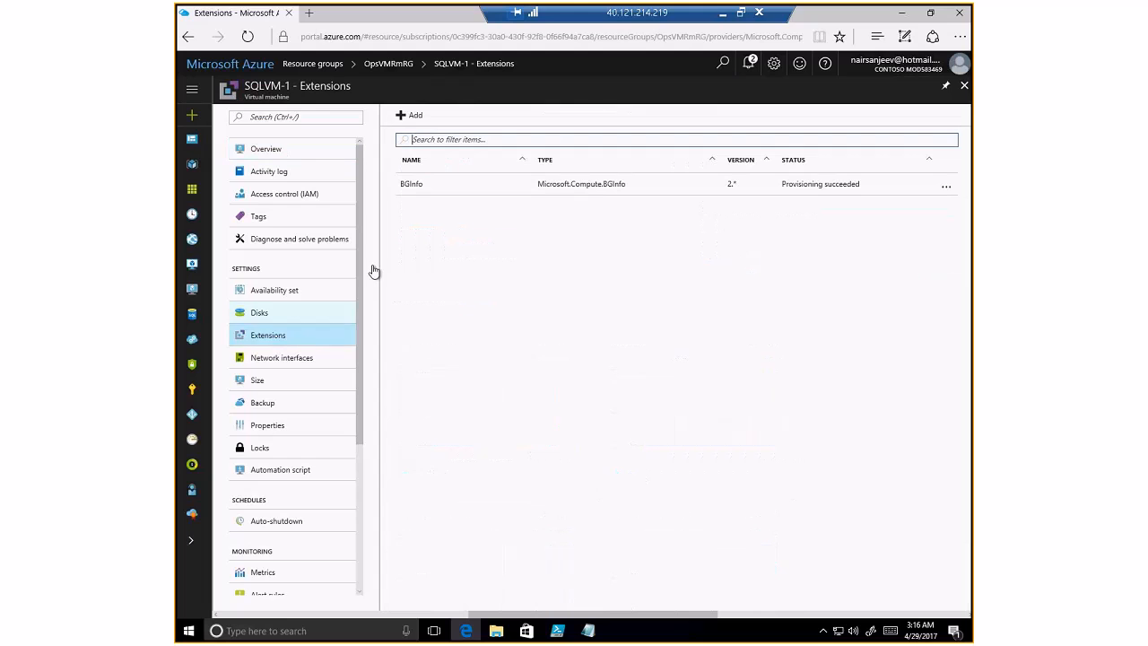
# - Start a PowerShell DSC extension on SQLVM-1 with SQLConfig.zip as the configuration package
pyautogui.click(410, 115)
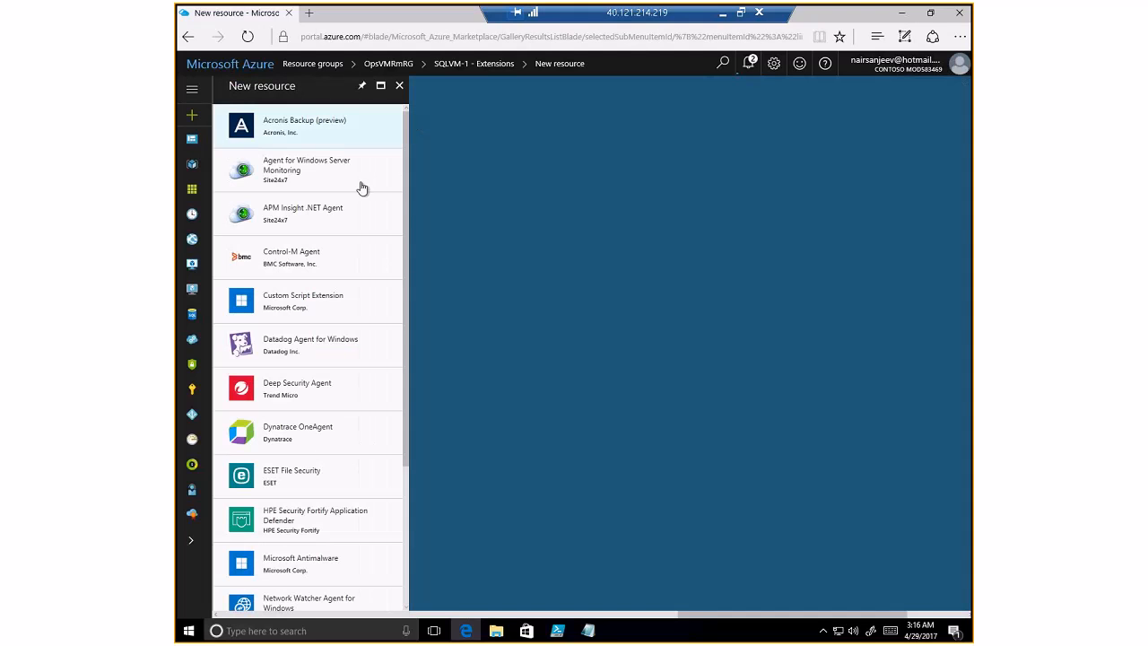
pyautogui.scroll(-2, 322, 455)
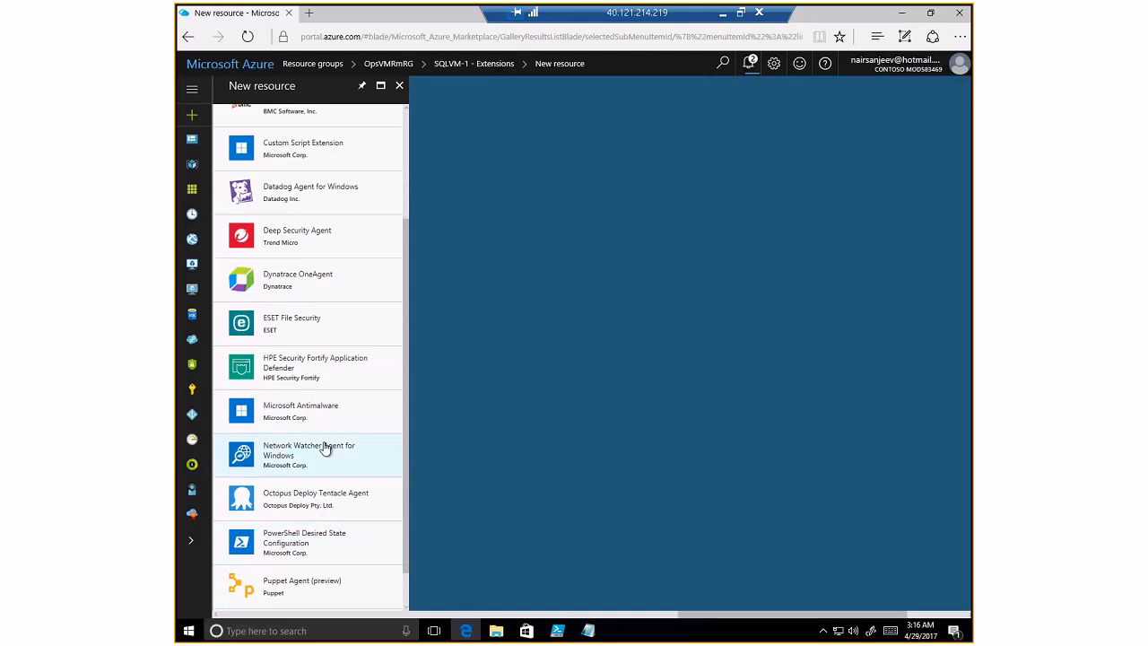
pyautogui.click(333, 540)
pyautogui.click(454, 579)
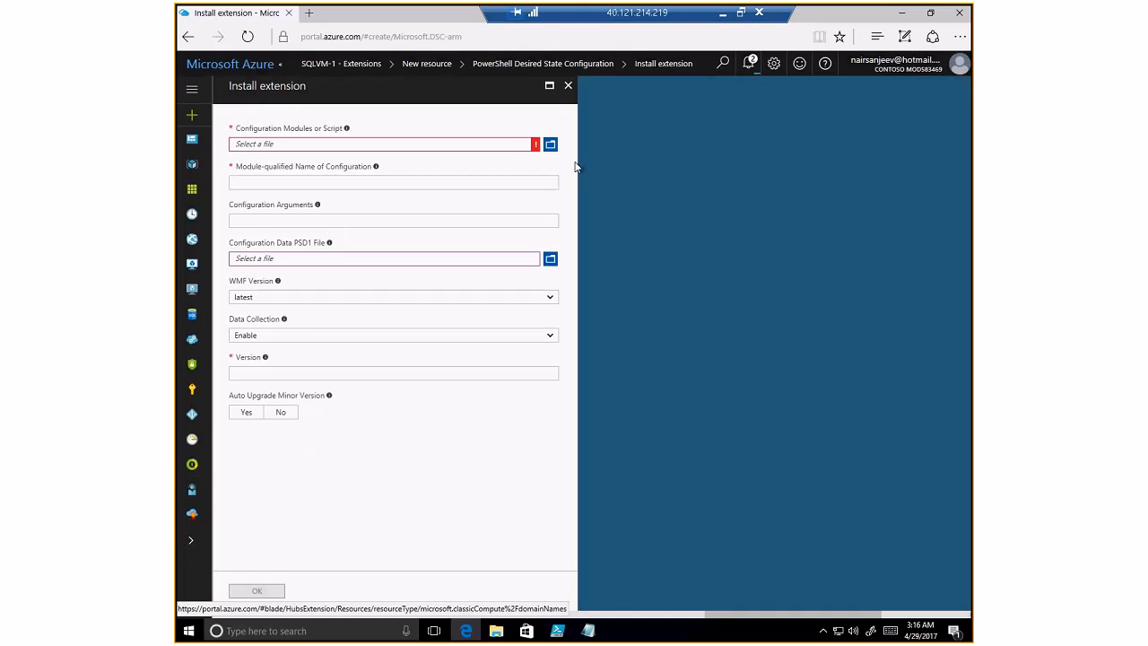
pyautogui.click(550, 144)
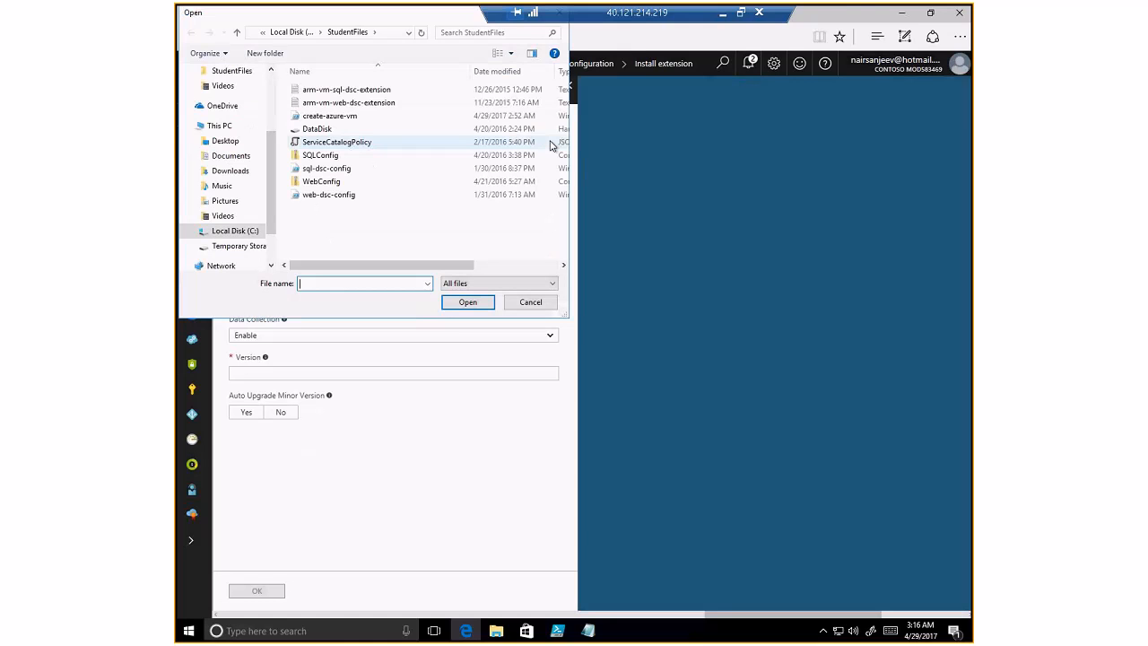
pyautogui.doubleClick(341, 158)
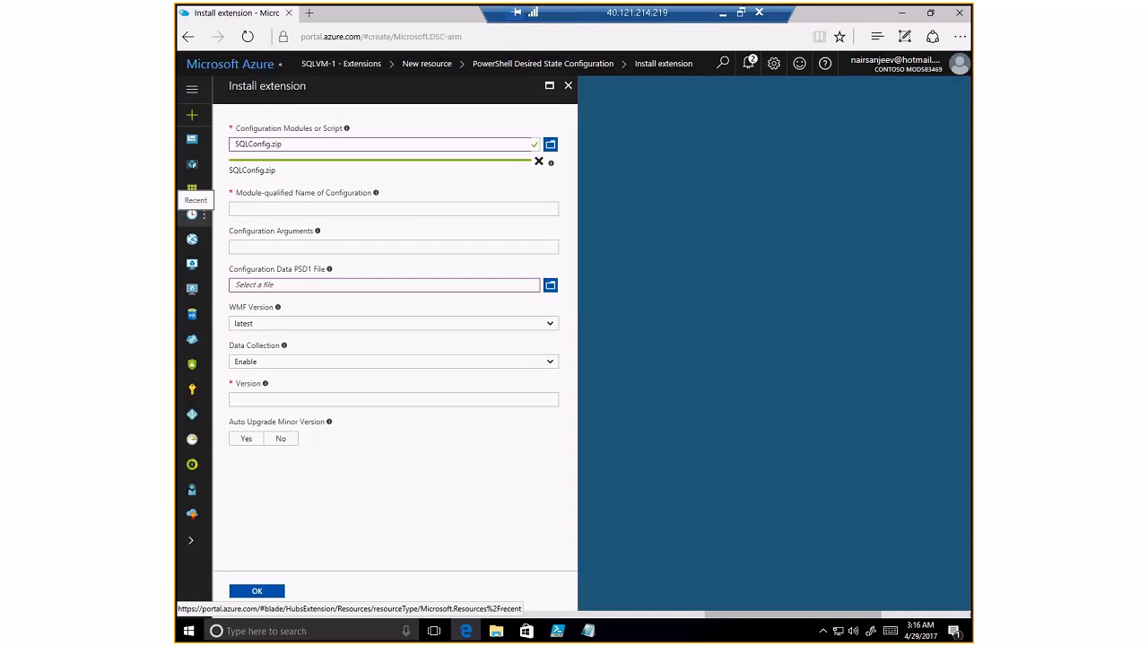
# - Enter sql-dsc-config.ps1\Main, version 2.0, auto minor upgrades Yes, and submit
pyautogui.click(303, 215)
pyautogui.write('sql-dsc-config.ps1\\Main')
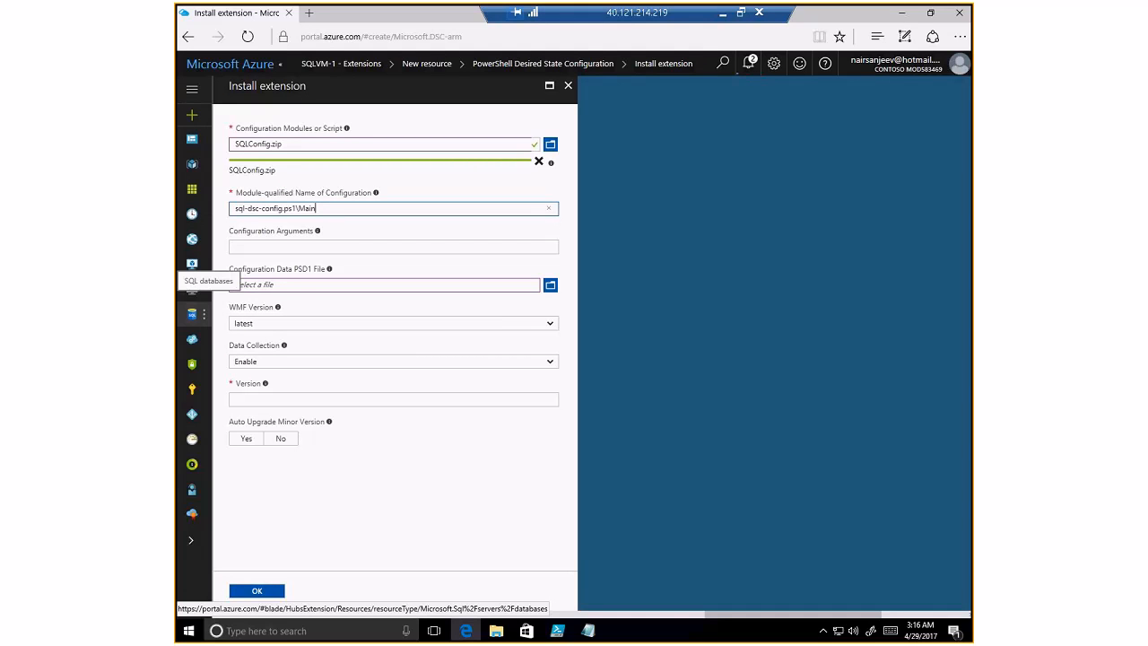
pyautogui.click(265, 398)
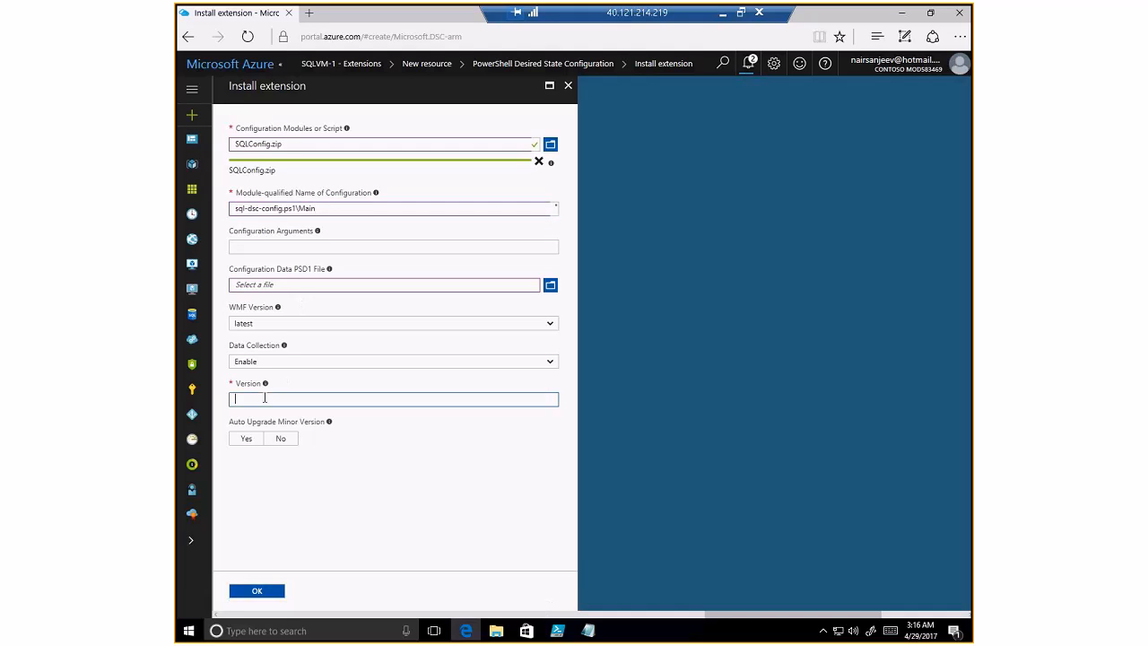
pyautogui.write('2.0')
pyautogui.click(255, 441)
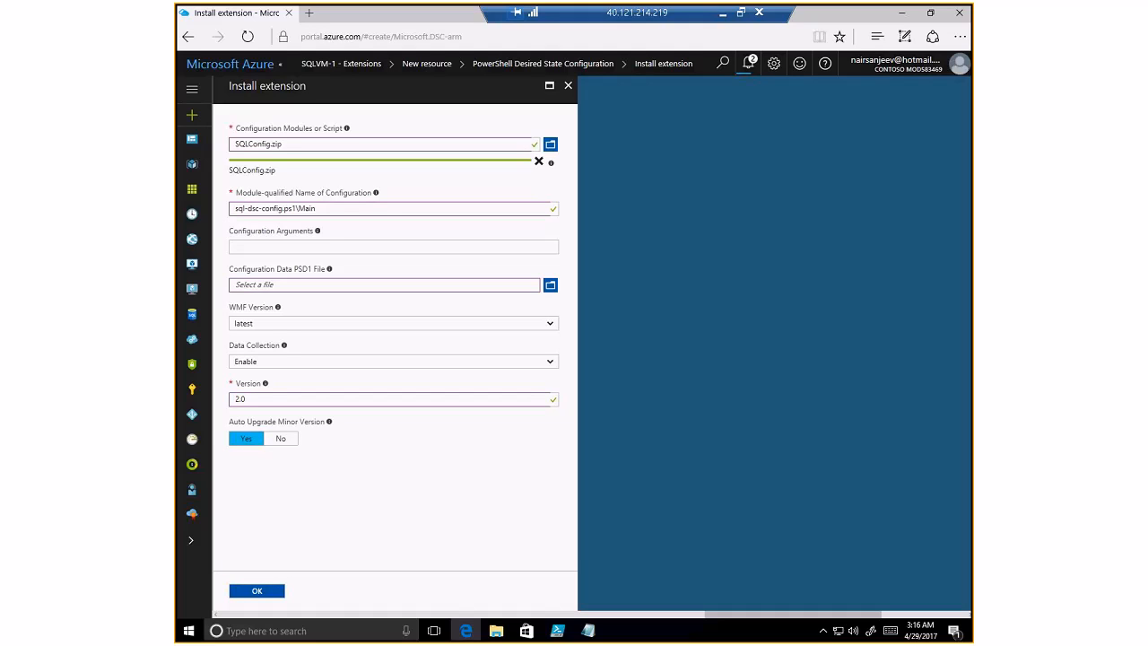
pyautogui.click(274, 596)
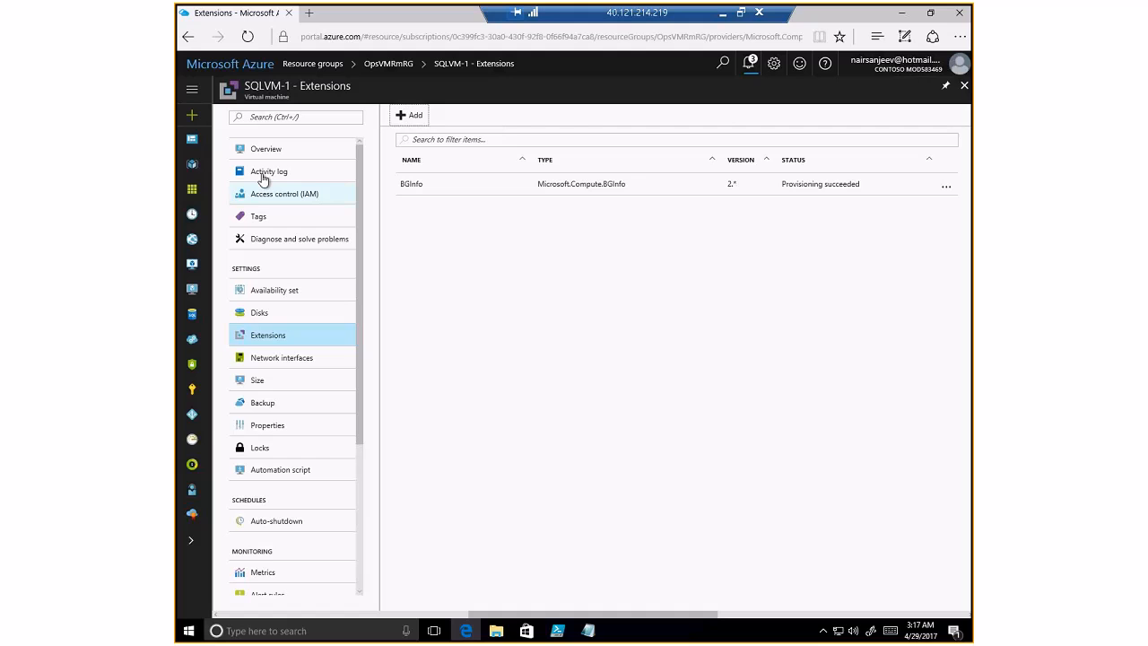
# - Open WebVM-1 from Resource groups > OpsVMRmRG and request its remote desktop connection
pyautogui.click(192, 190)
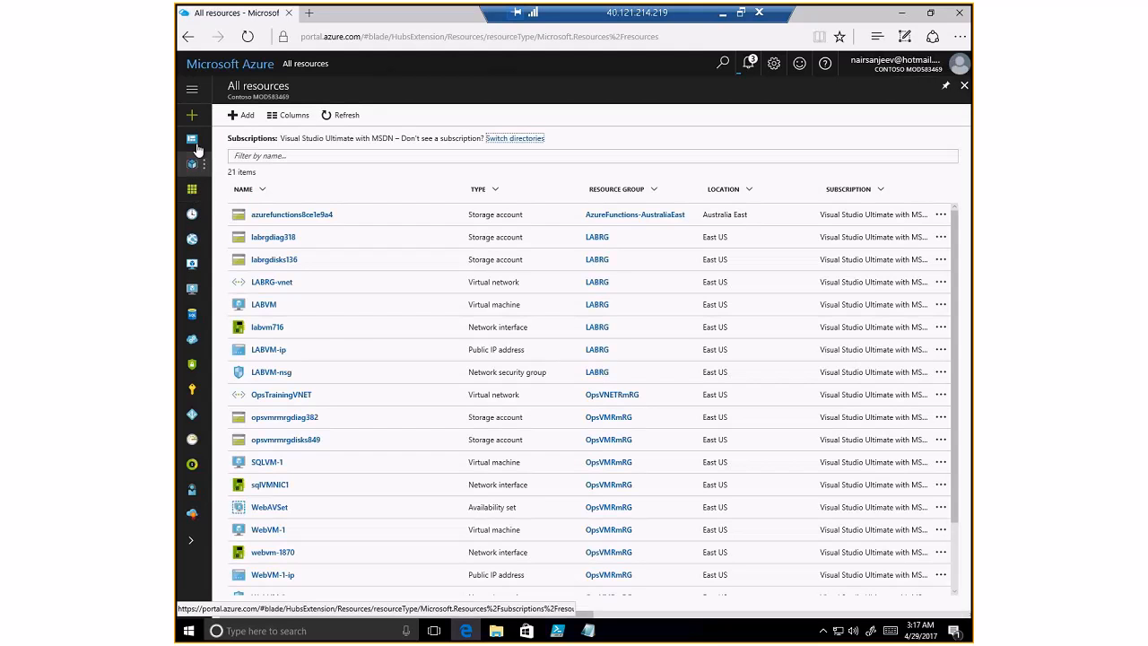
pyautogui.click(192, 88)
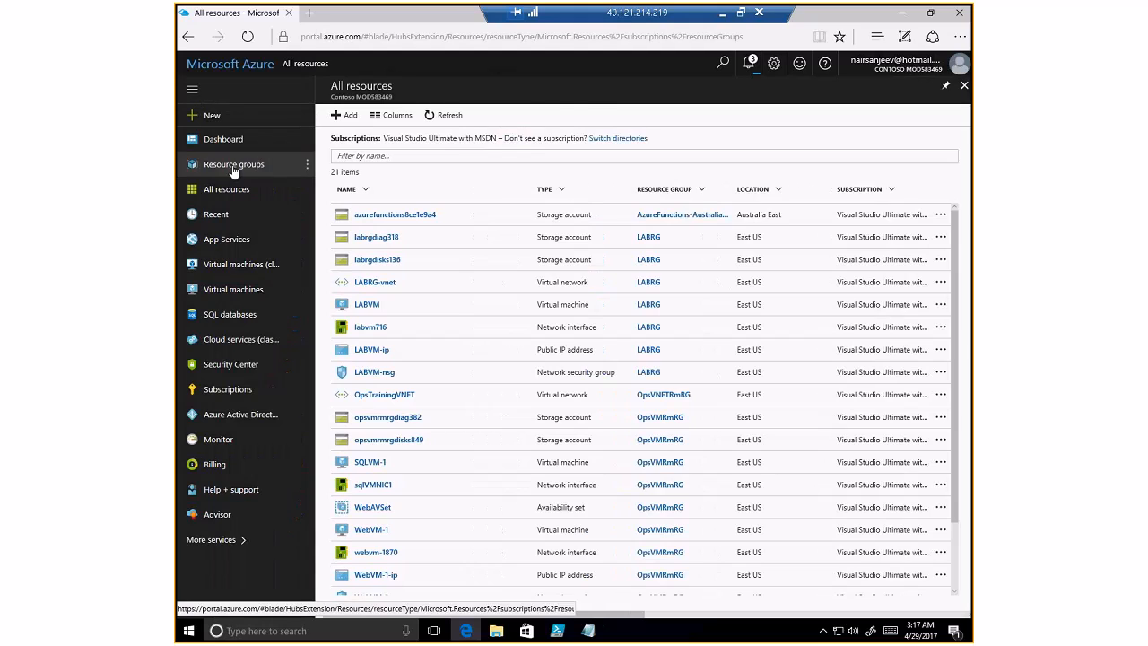
pyautogui.click(232, 167)
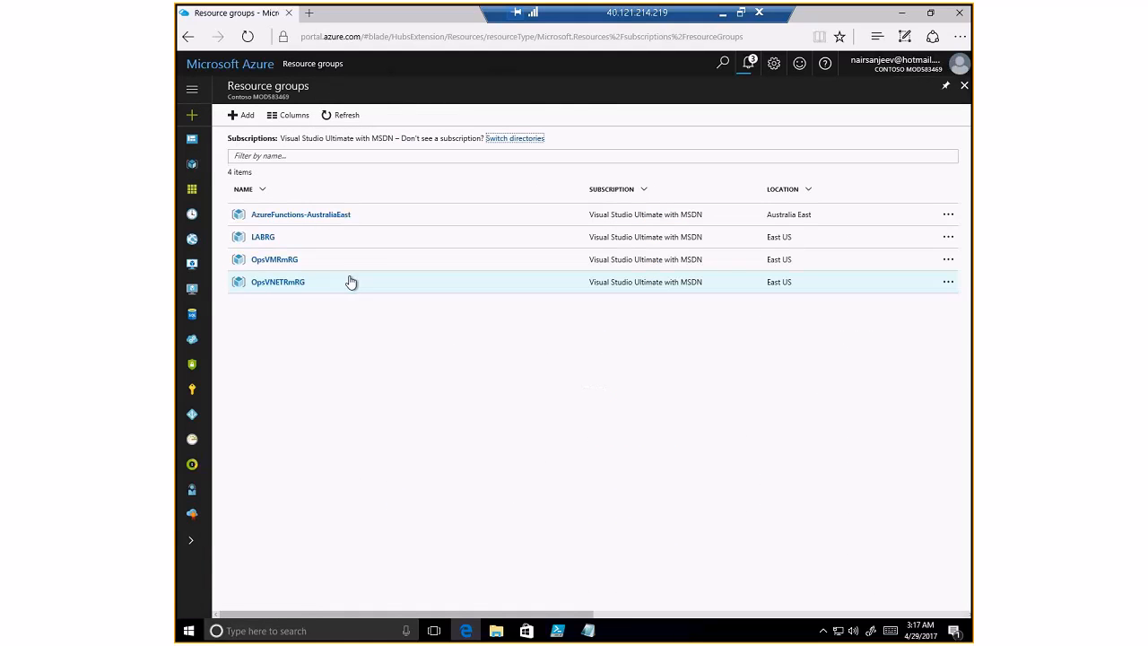
pyautogui.click(282, 263)
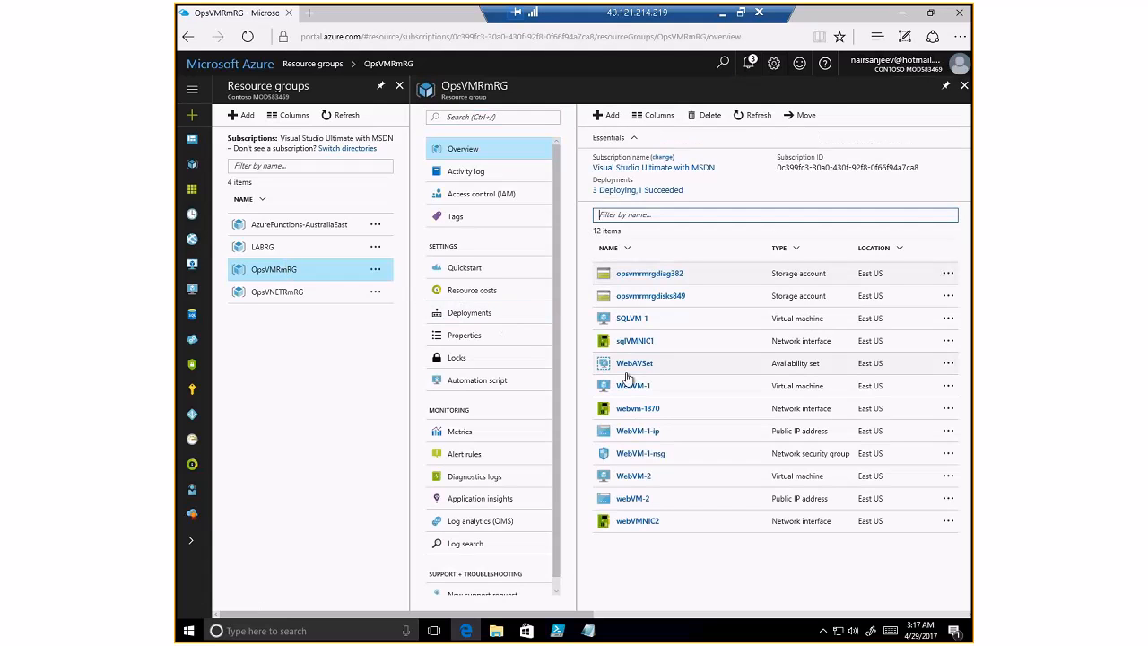
pyautogui.click(638, 390)
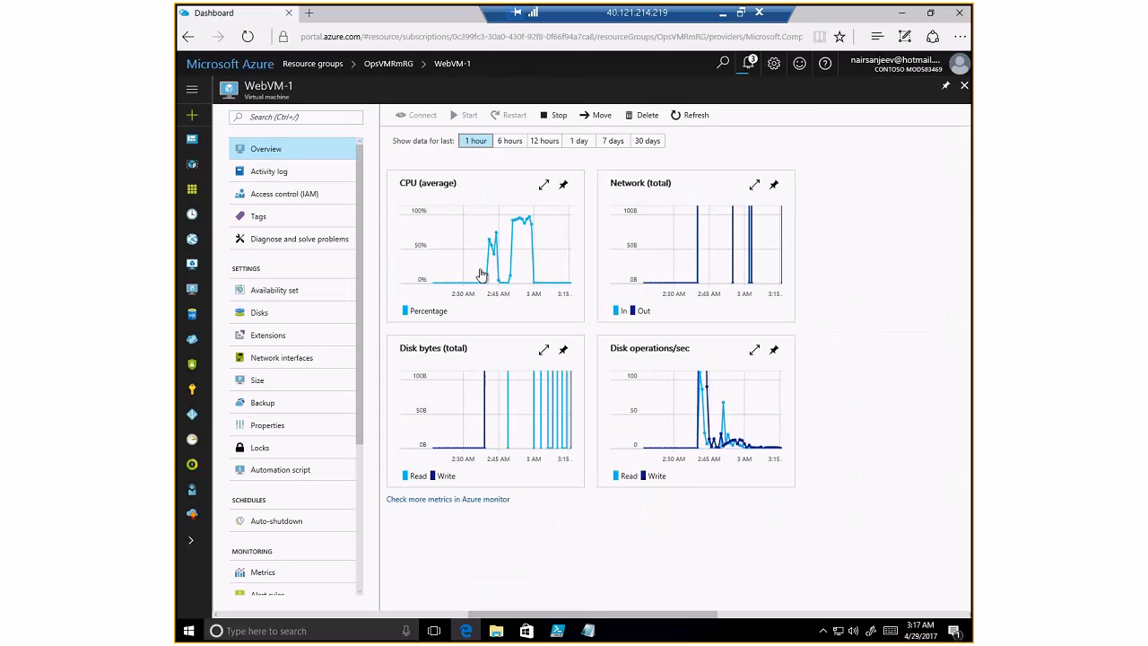
pyautogui.click(417, 117)
# - Save and open WebVM-1.rdp, sign in with the local admin account, and accept the certificate
pyautogui.click(649, 599)
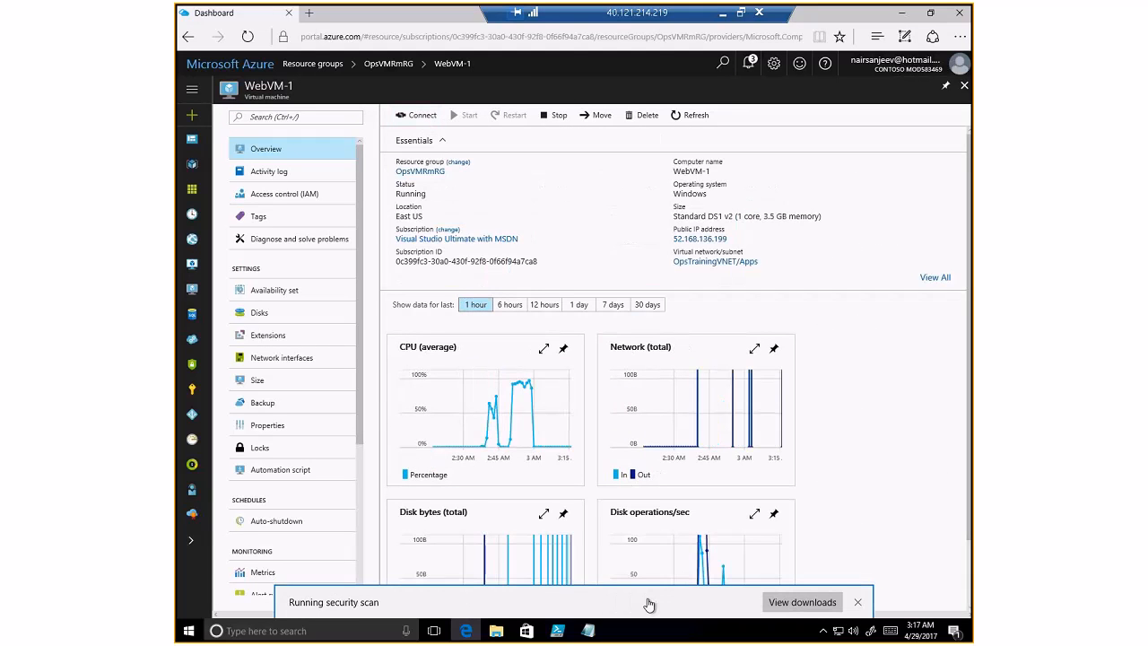
pyautogui.click(648, 602)
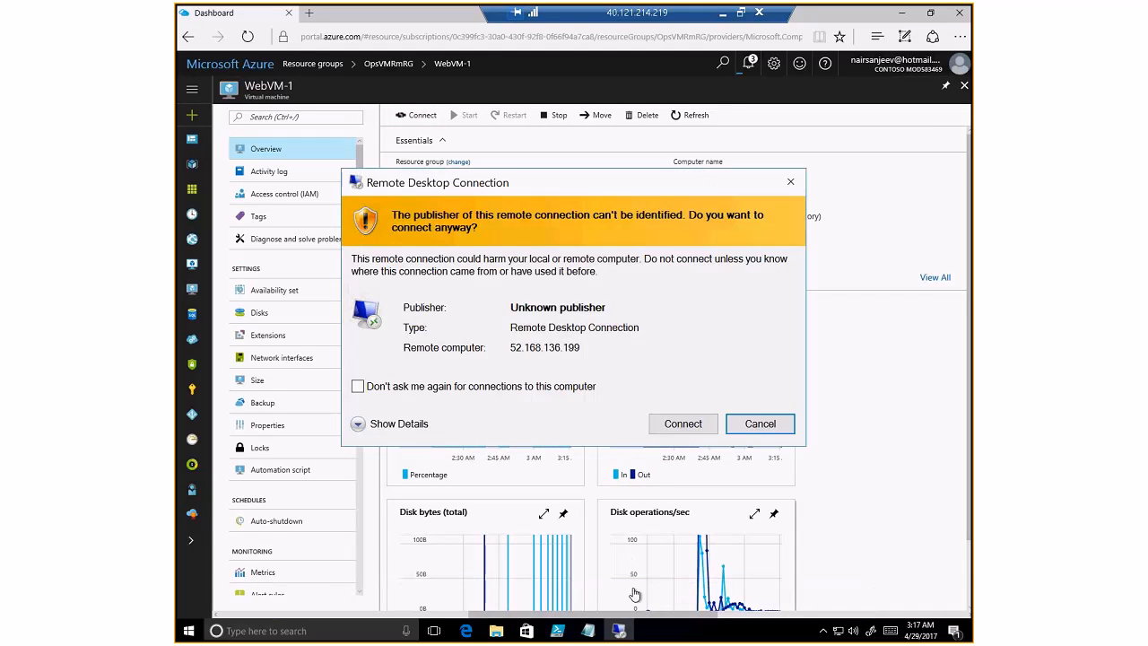
pyautogui.click(674, 431)
pyautogui.write('snair')
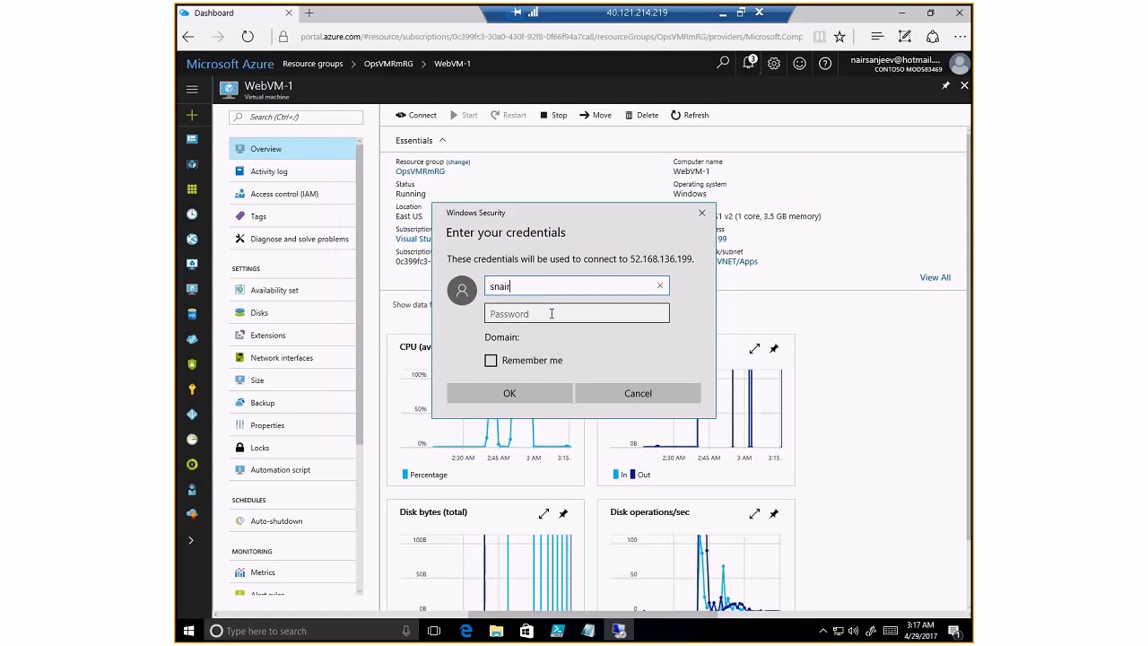
pyautogui.write('.\\')
pyautogui.click(551, 313)
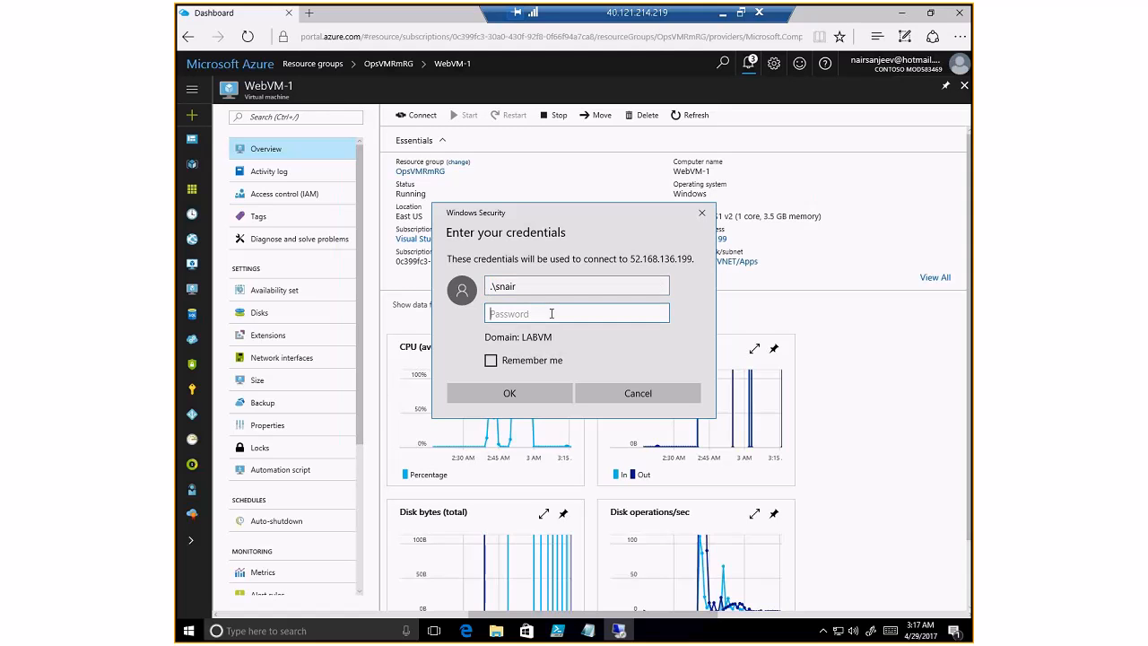
pyautogui.write('●●●●●●●●●●●')
pyautogui.press('Return')
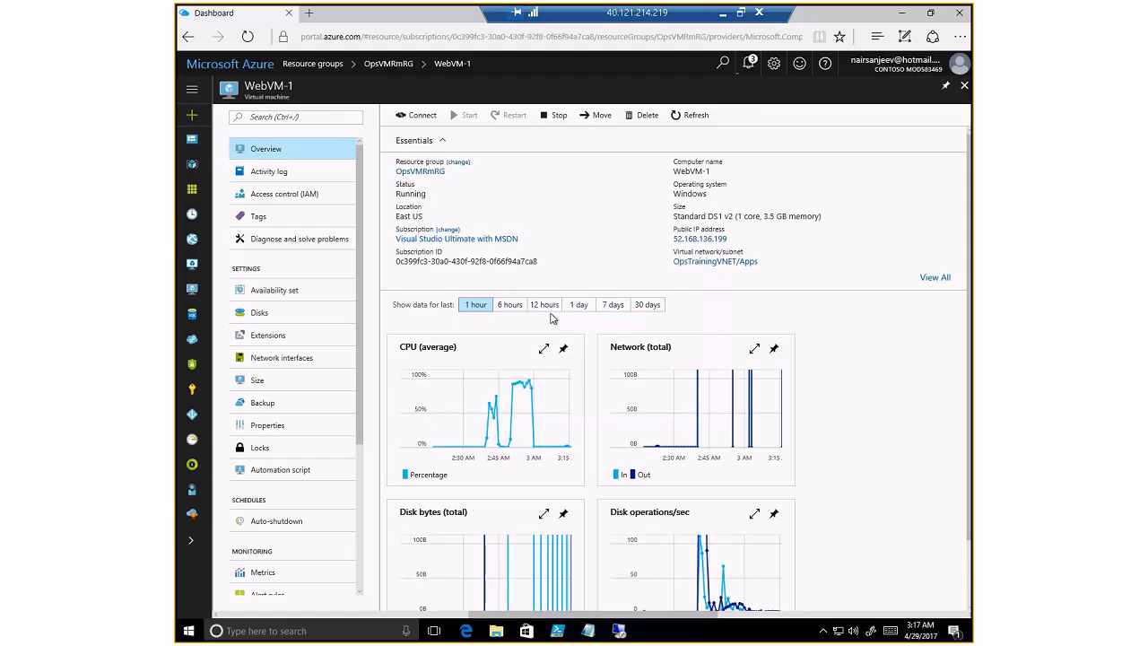
pyautogui.click(626, 475)
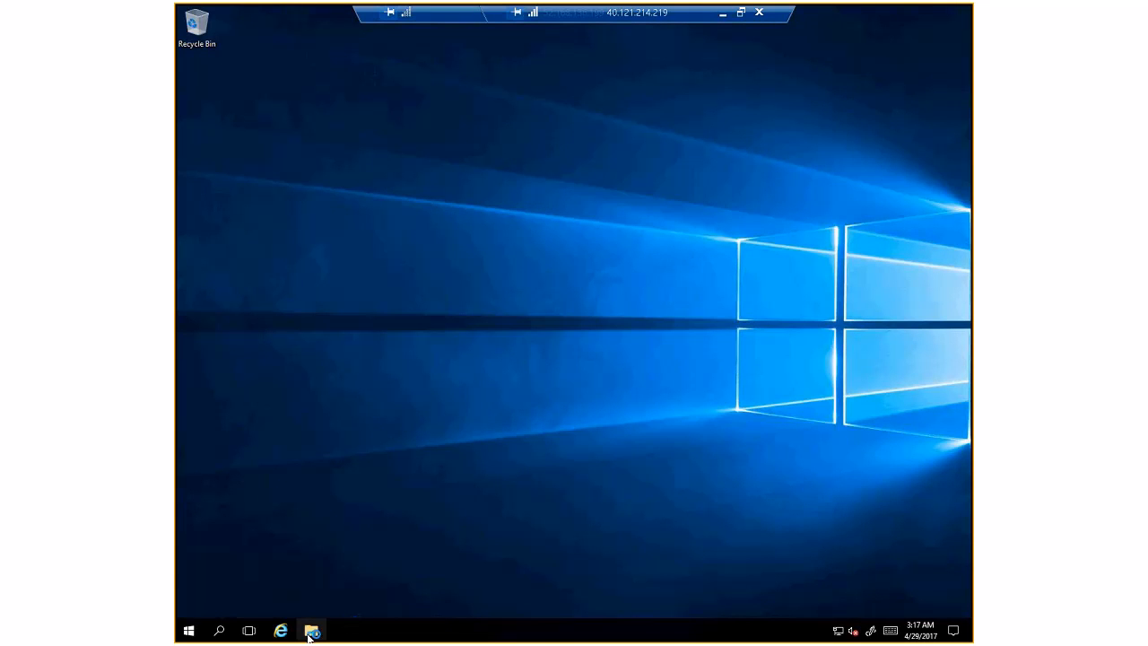
# - In File Explorer, go to C:\WindowsAzure\Logs\Plugins\Microsoft.Powershell.DSC\2.24.0.0
pyautogui.click(310, 630)
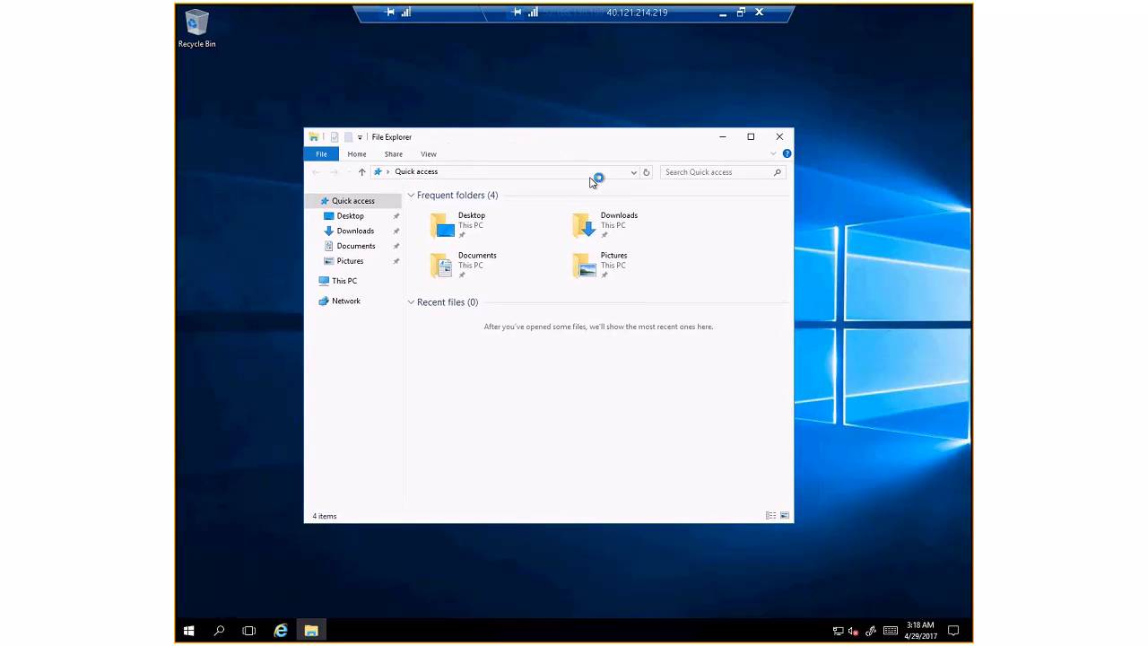
pyautogui.click(346, 300)
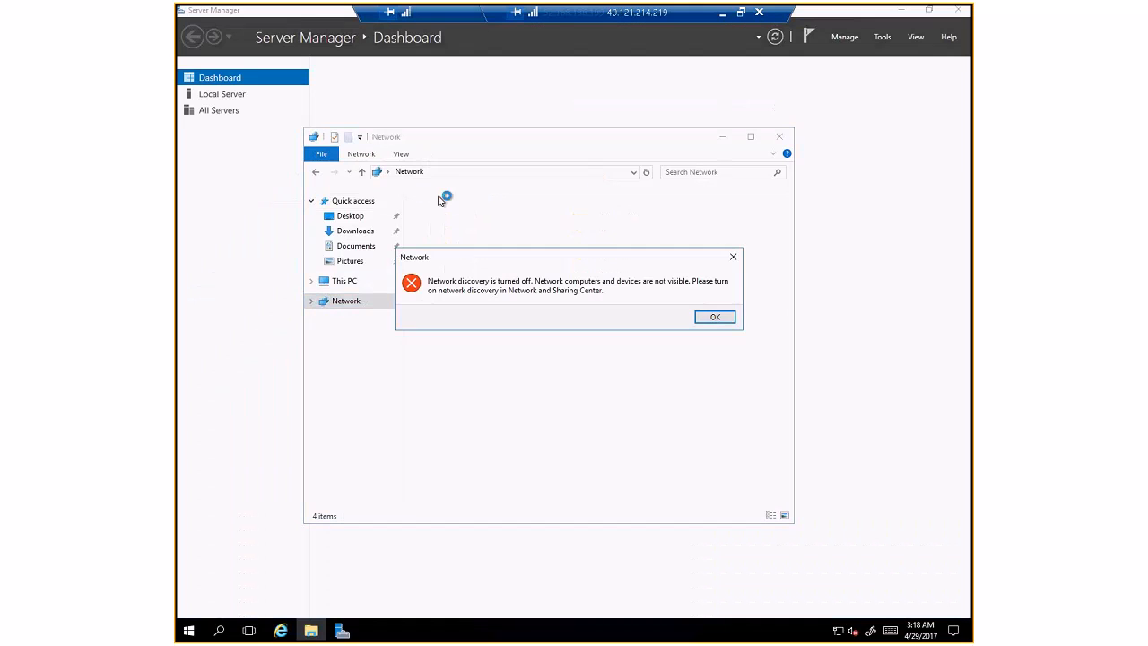
pyautogui.click(730, 320)
pyautogui.click(499, 173)
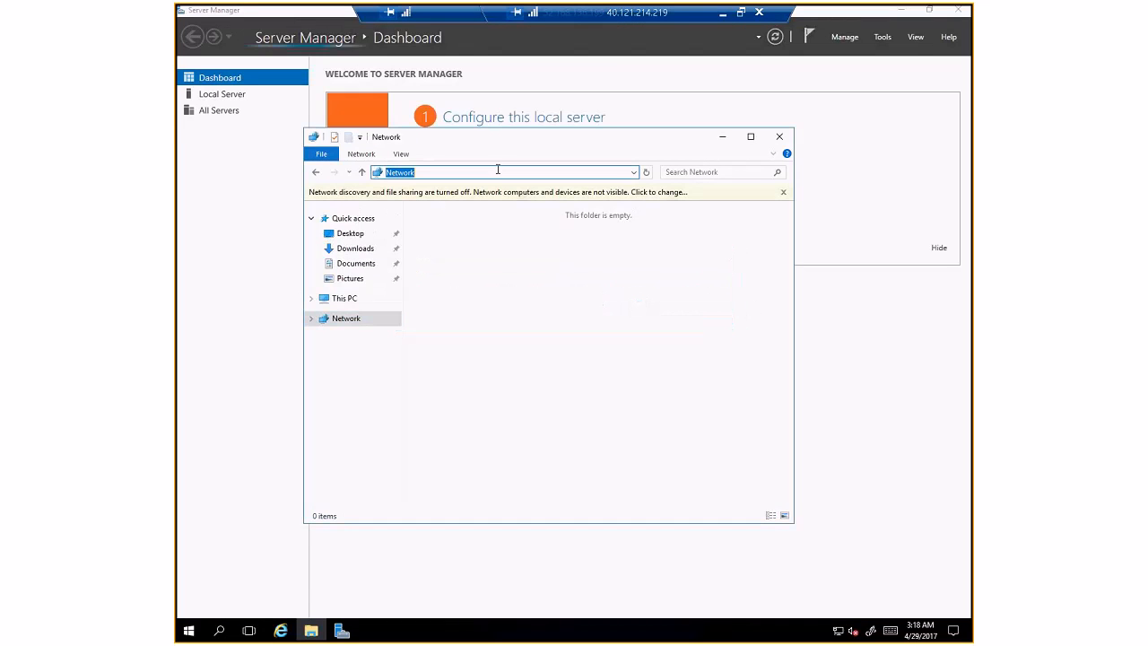
pyautogui.write('C:\\WindowsAzure\\Logs\\Plugins')
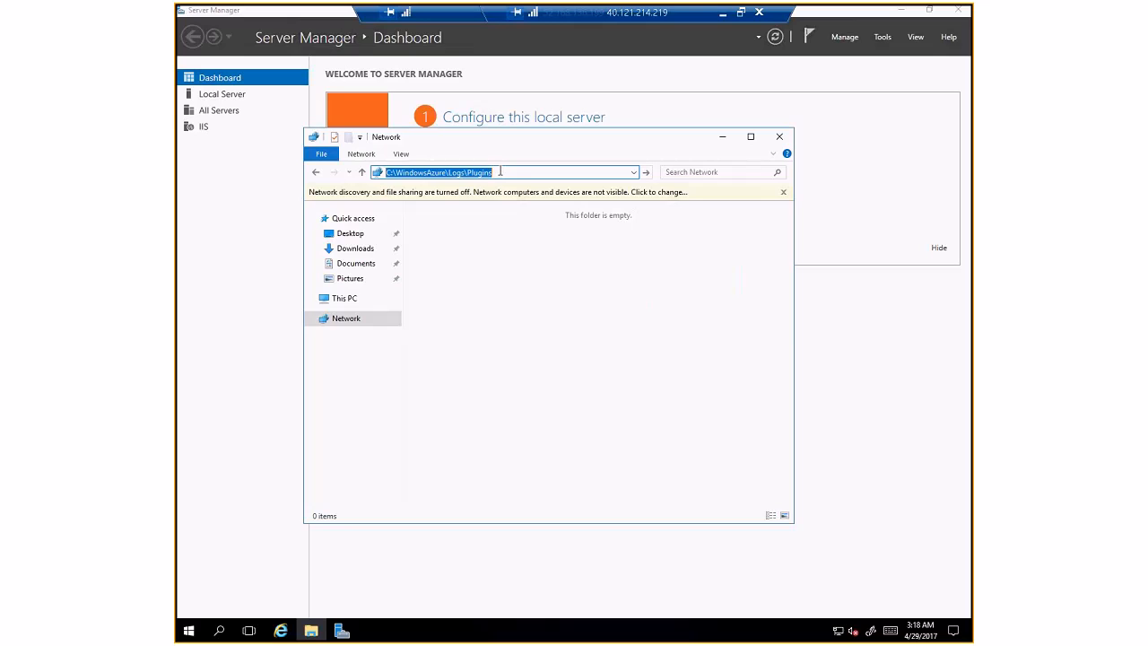
pyautogui.press('Return')
pyautogui.doubleClick(502, 212)
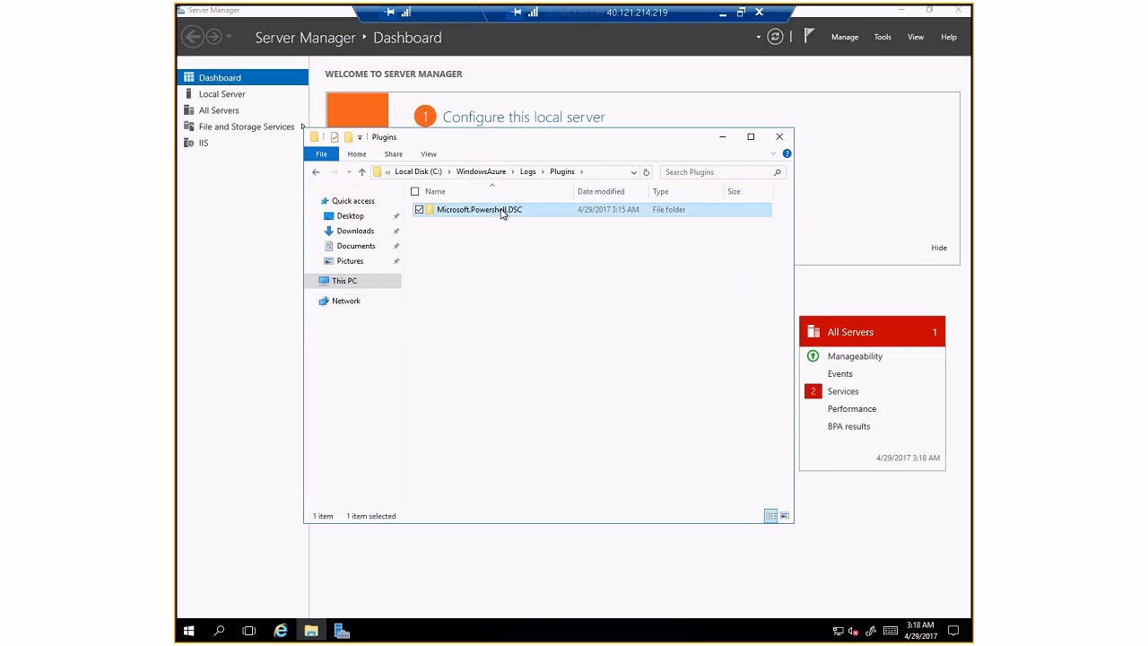
pyautogui.doubleClick(477, 213)
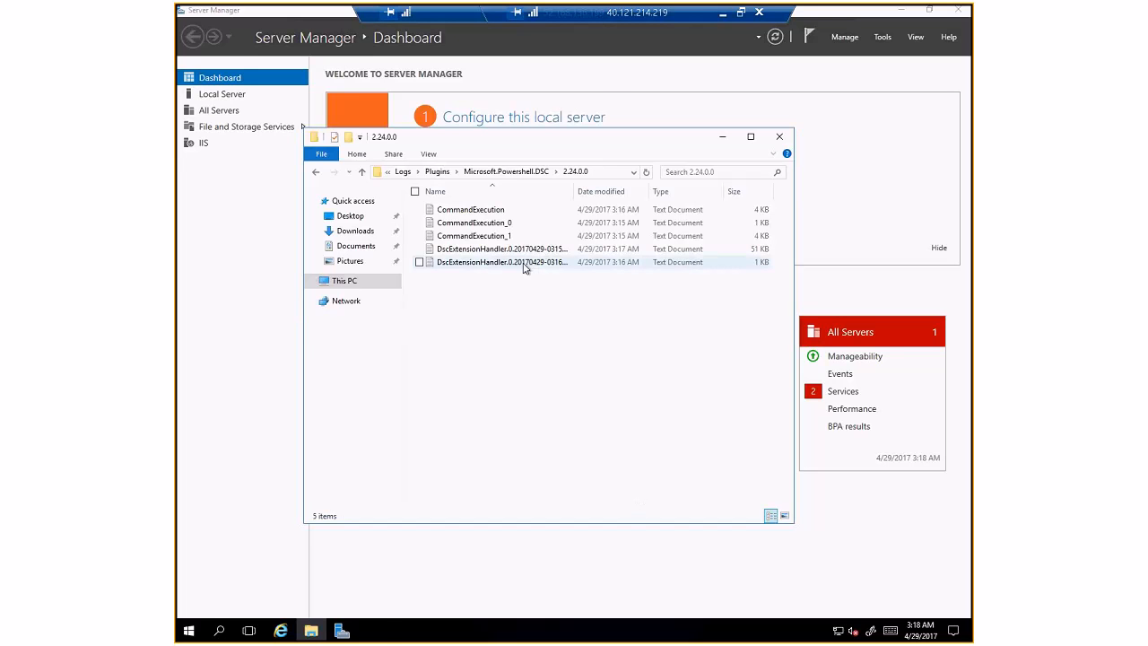
# - Read the DscExtensionHandler log down to 'DSC configuration completed', then close Notepad and Explorer
pyautogui.doubleClick(499, 255)
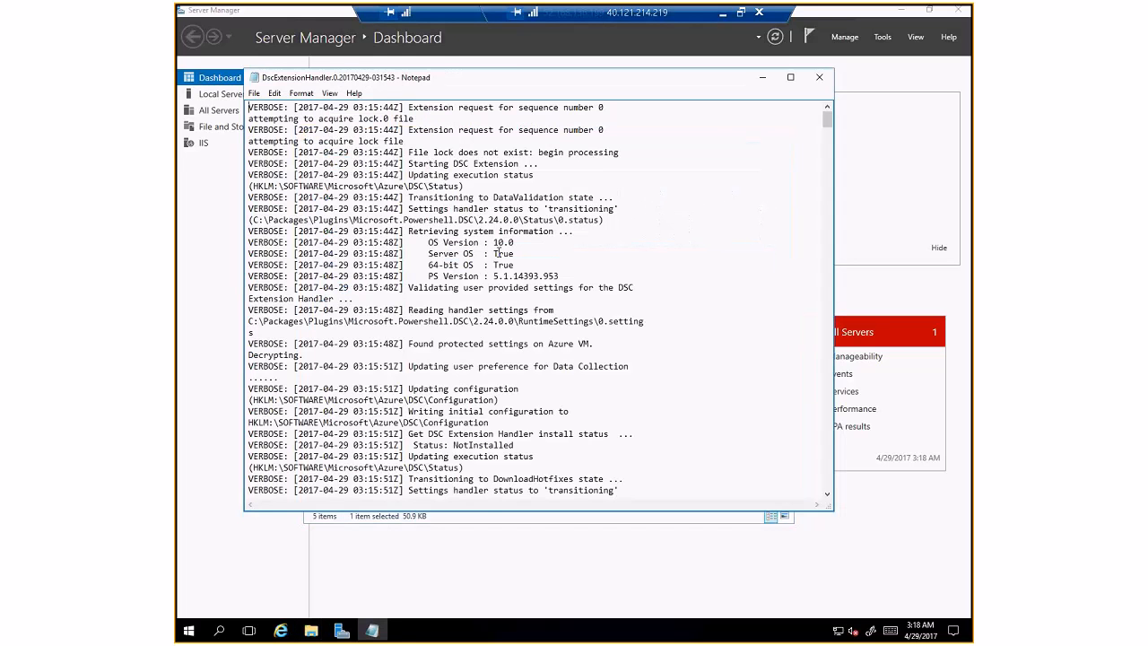
pyautogui.moveTo(828, 122); pyautogui.dragTo(818, 493)
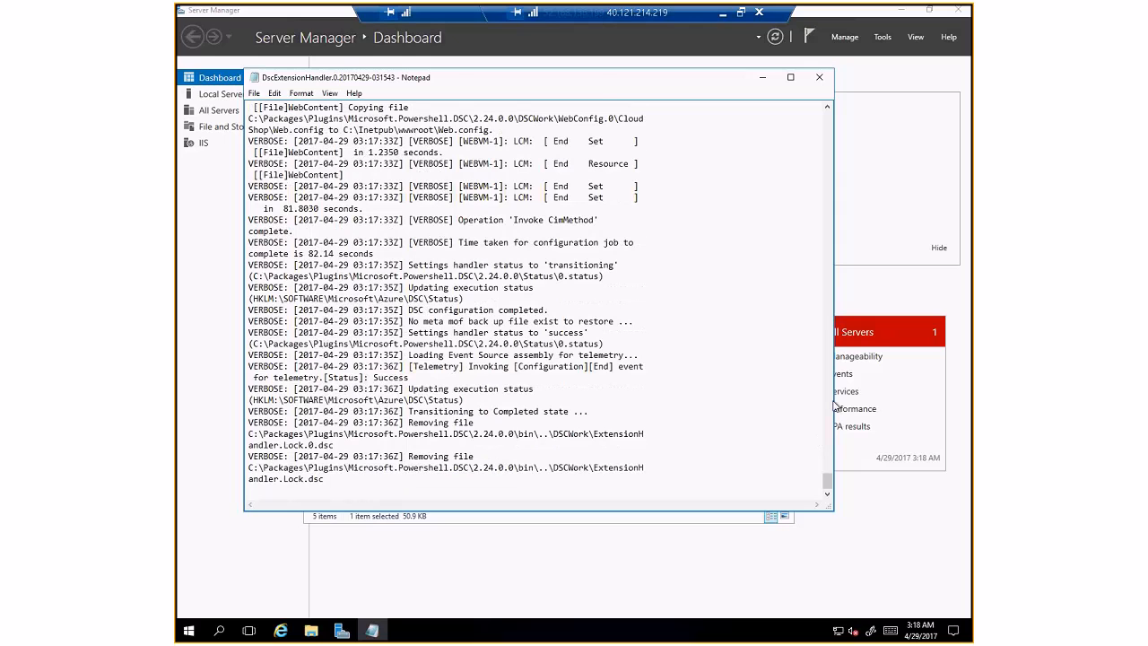
pyautogui.click(819, 77)
pyautogui.click(780, 137)
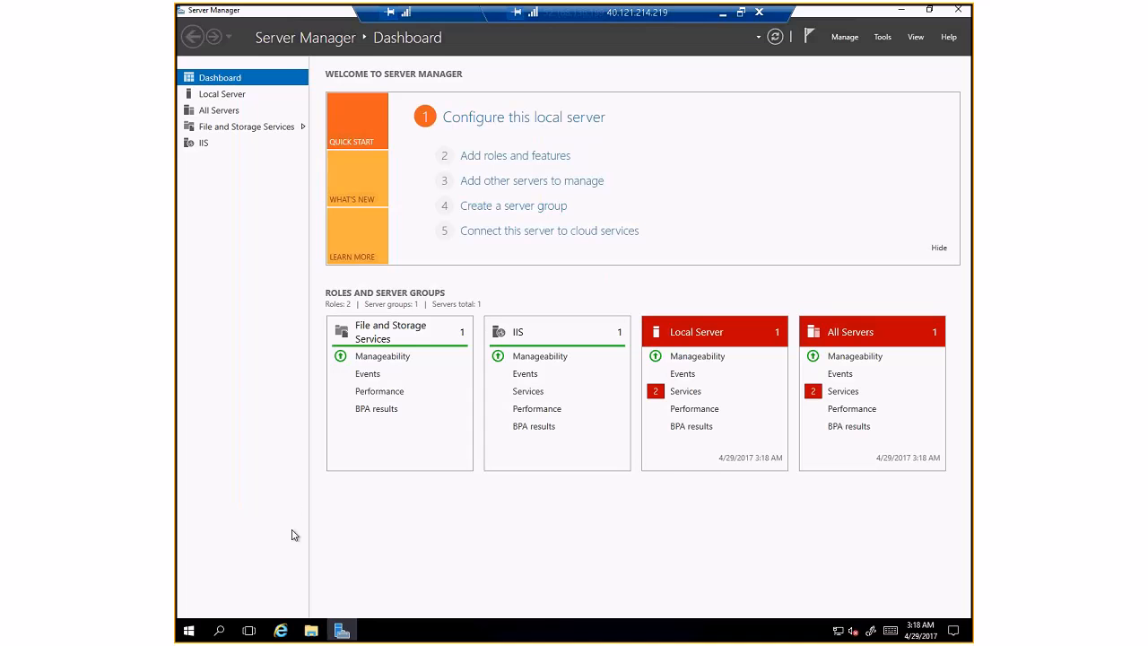
# - Close the Internet Explorer setup window on WebVM-1 and switch back to the local Azure portal dashboard
pyautogui.click(280, 631)
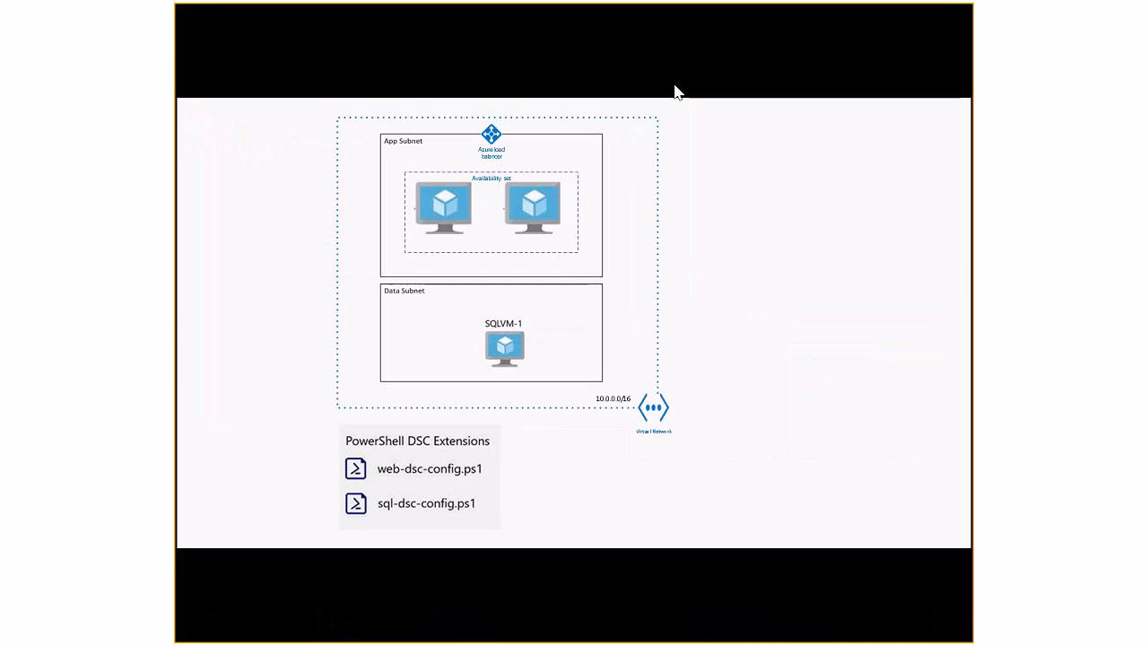
pyautogui.hotkey('alt', 'Tab')
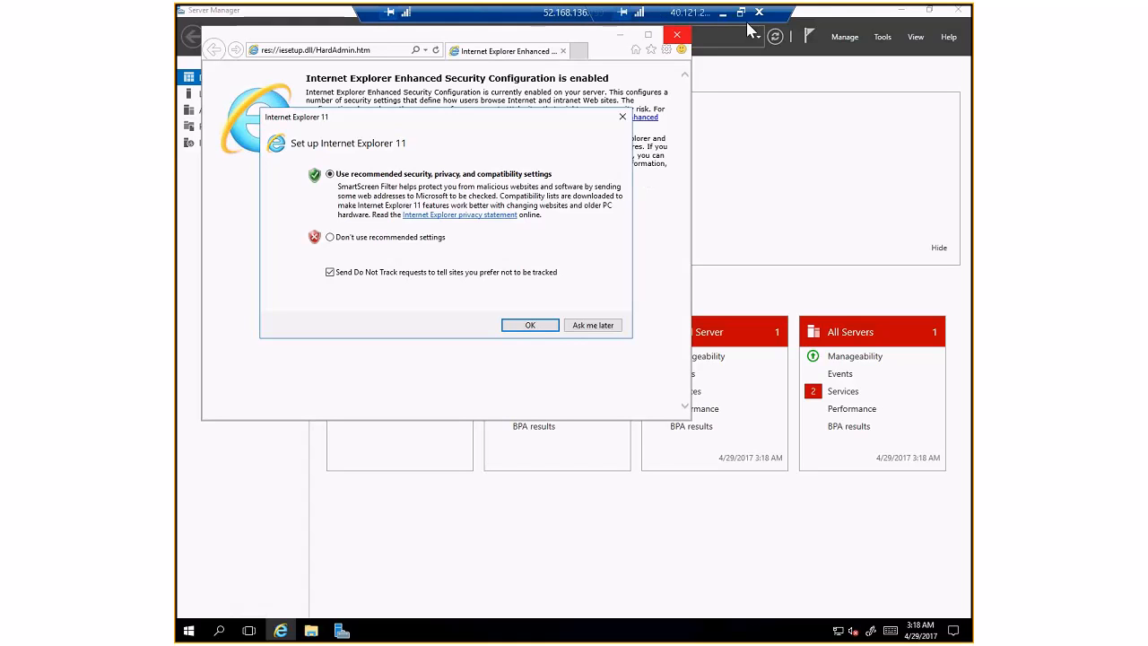
pyautogui.click(679, 38)
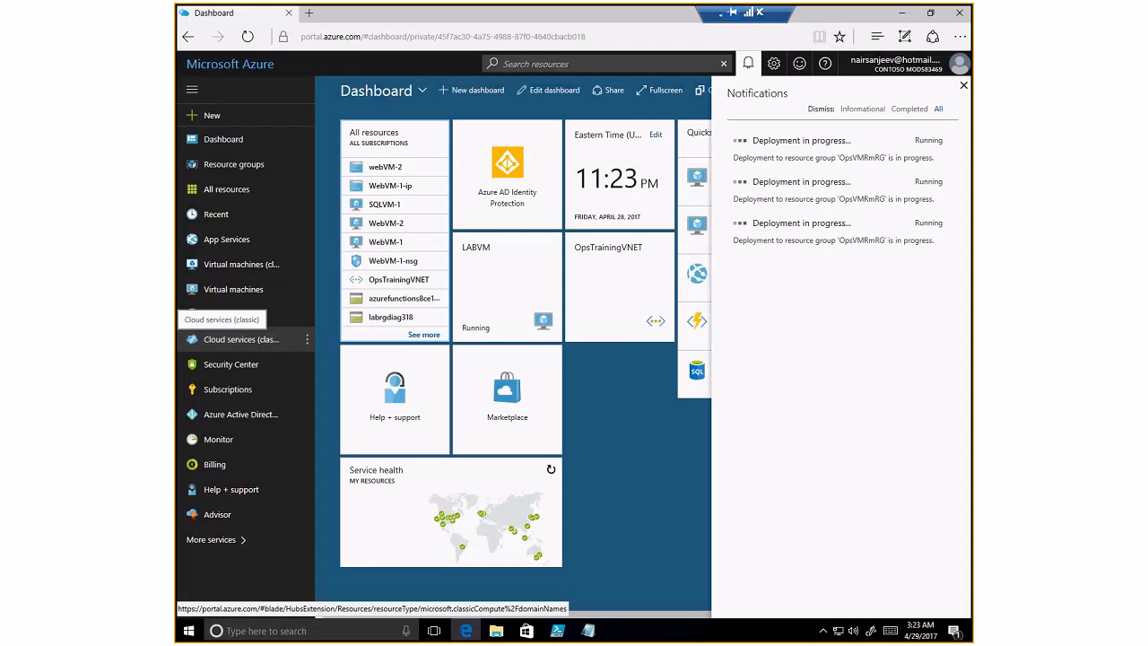
# - Open WebVM-1 from the OpsVMRmRG resource group and copy its public IP 52.168.136.199
pyautogui.click(747, 64)
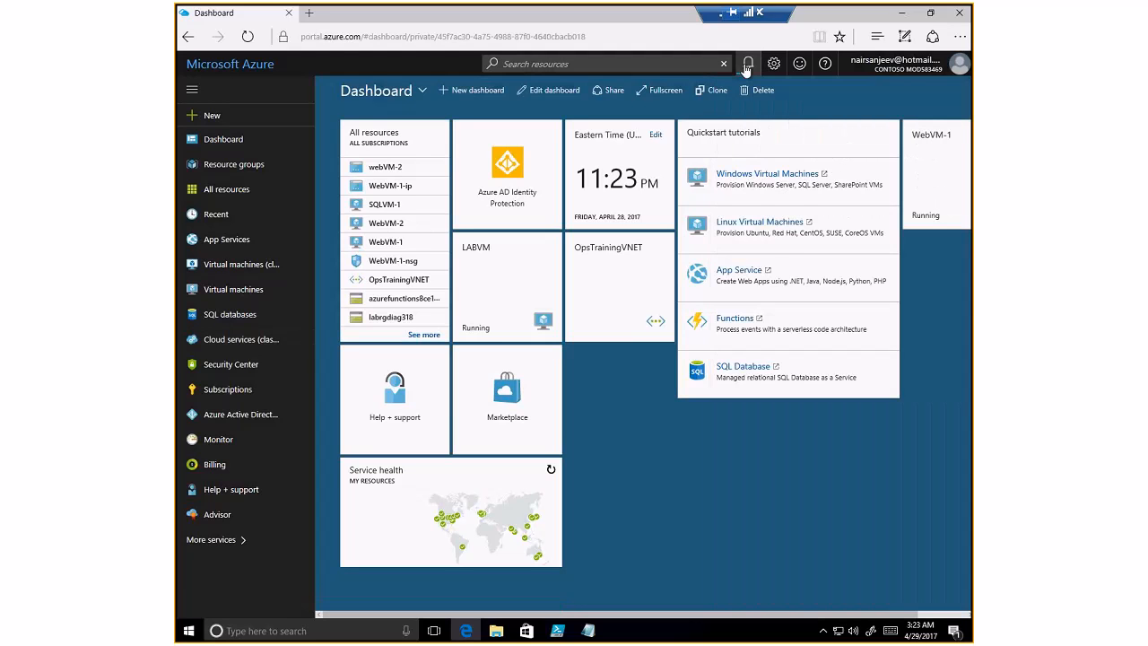
pyautogui.click(747, 64)
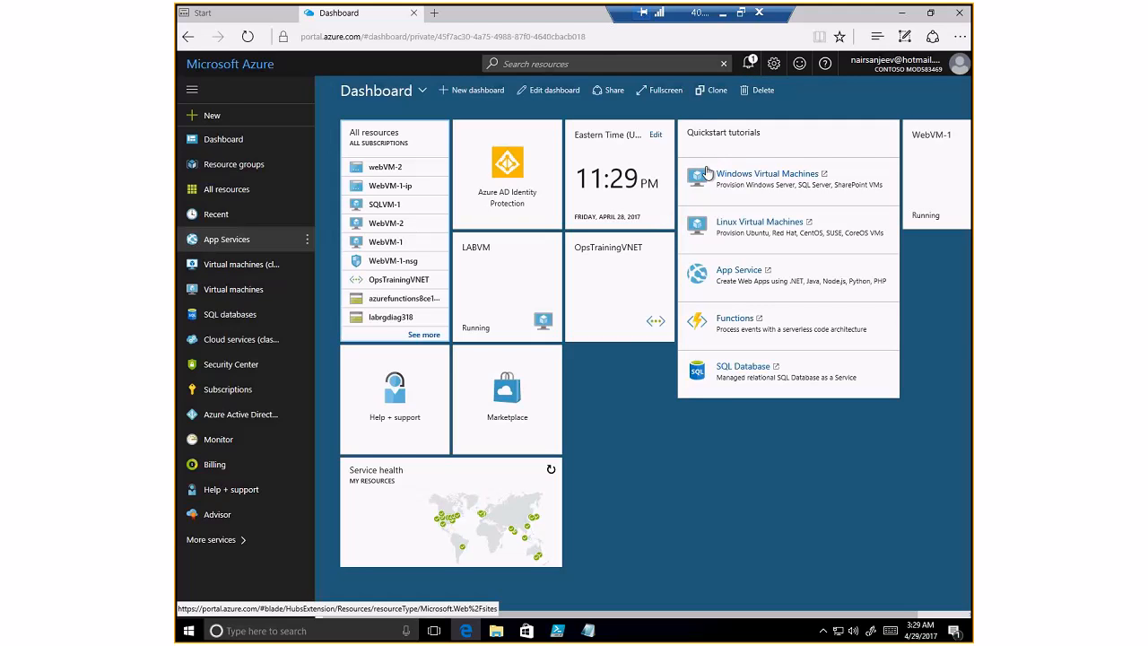
pyautogui.click(255, 165)
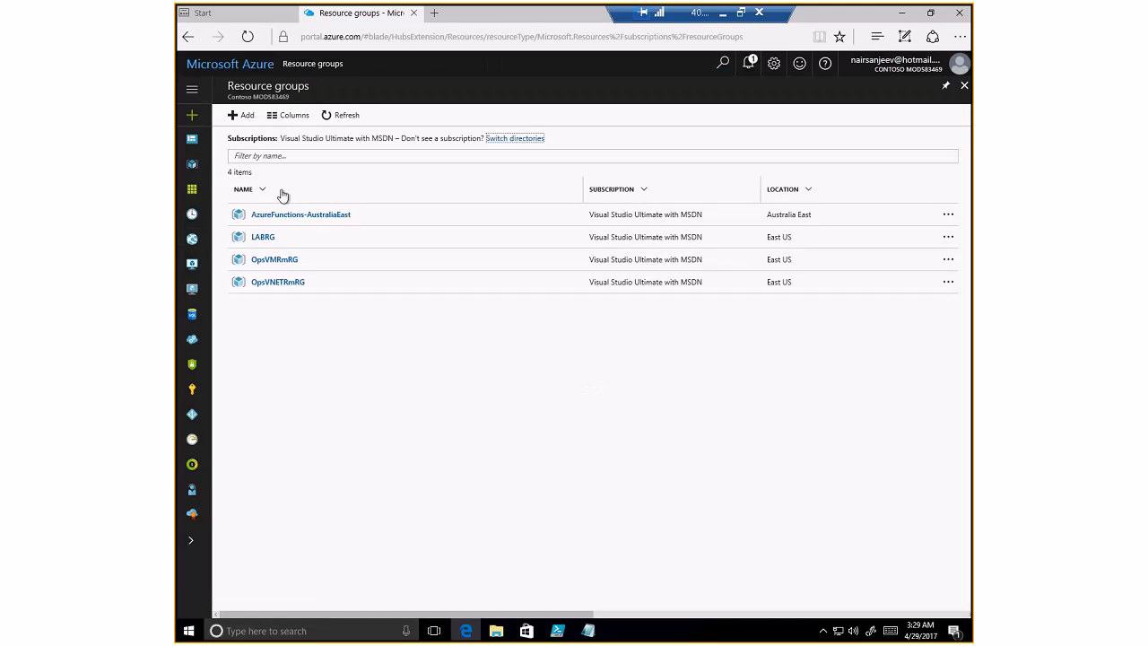
pyautogui.click(276, 260)
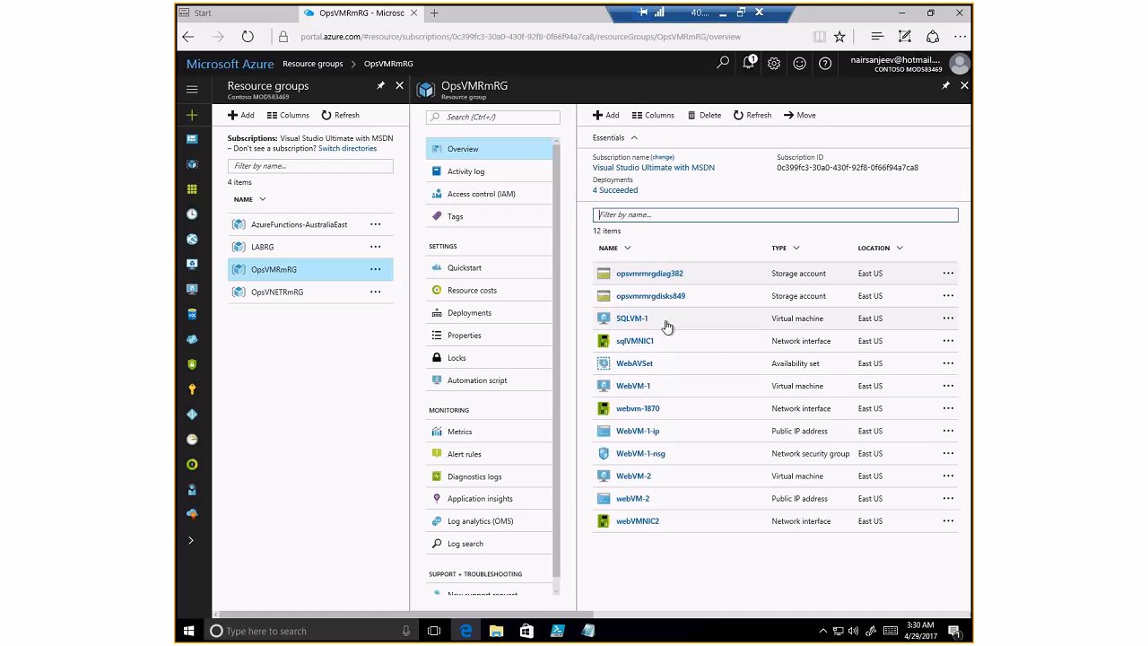
pyautogui.click(630, 387)
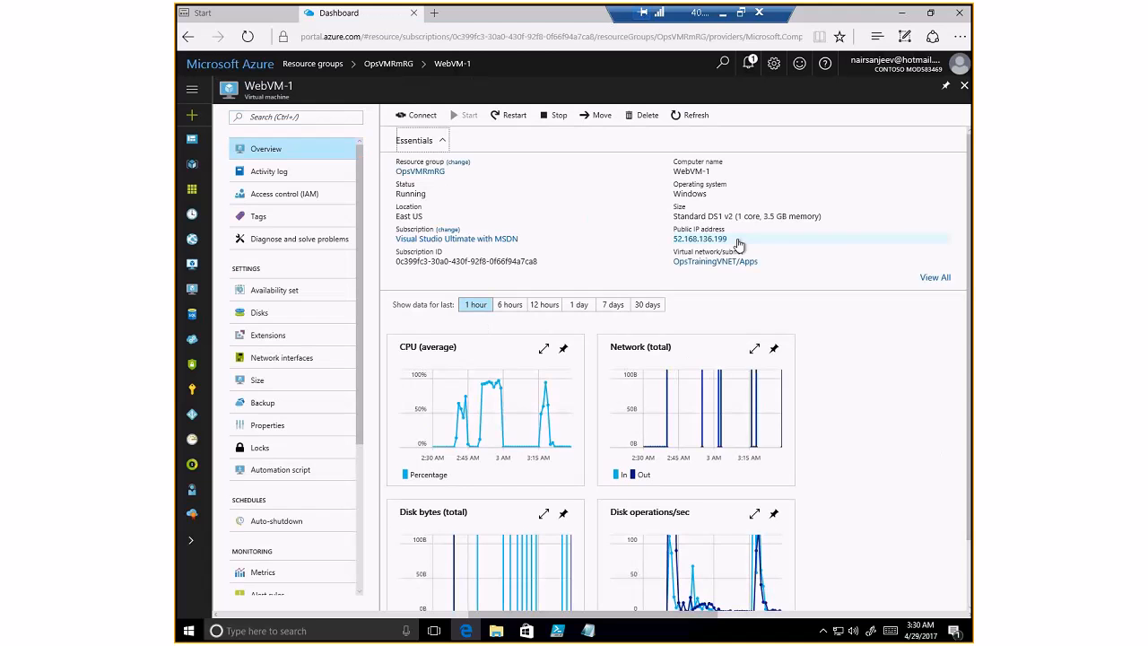
pyautogui.click(908, 250)
pyautogui.hotkey('ctrl', 'c')
pyautogui.click(433, 13)
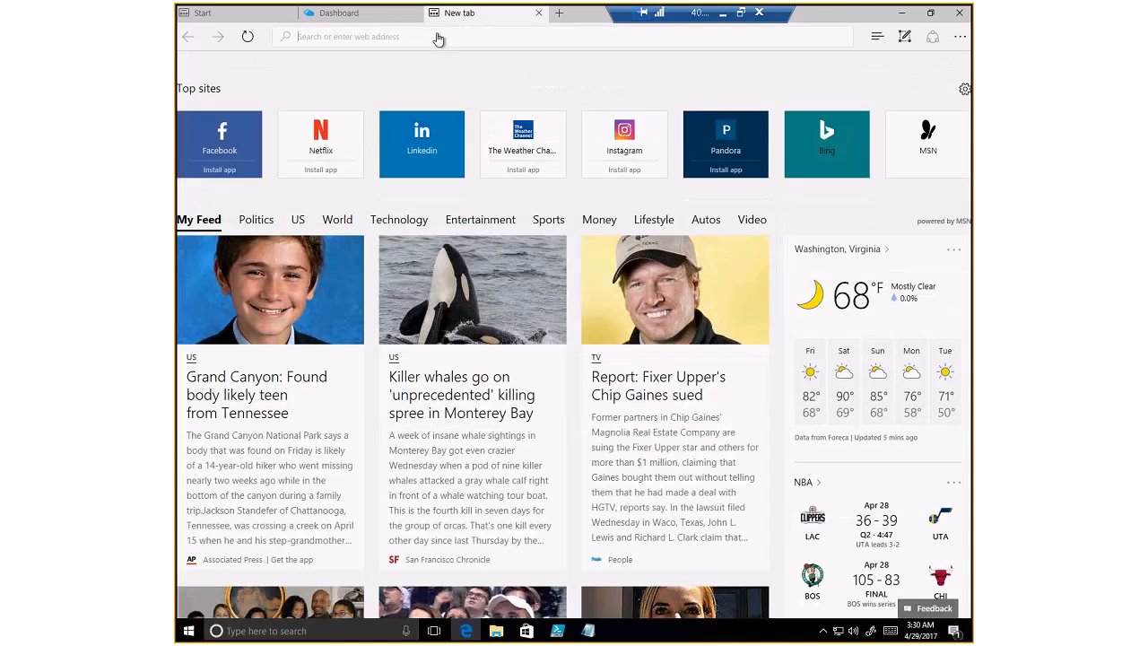
# - Load 52.168.136.199 in a new tab and confirm the CloudShop page is served by WEBVM-1
pyautogui.hotkey('ctrl', 'v')
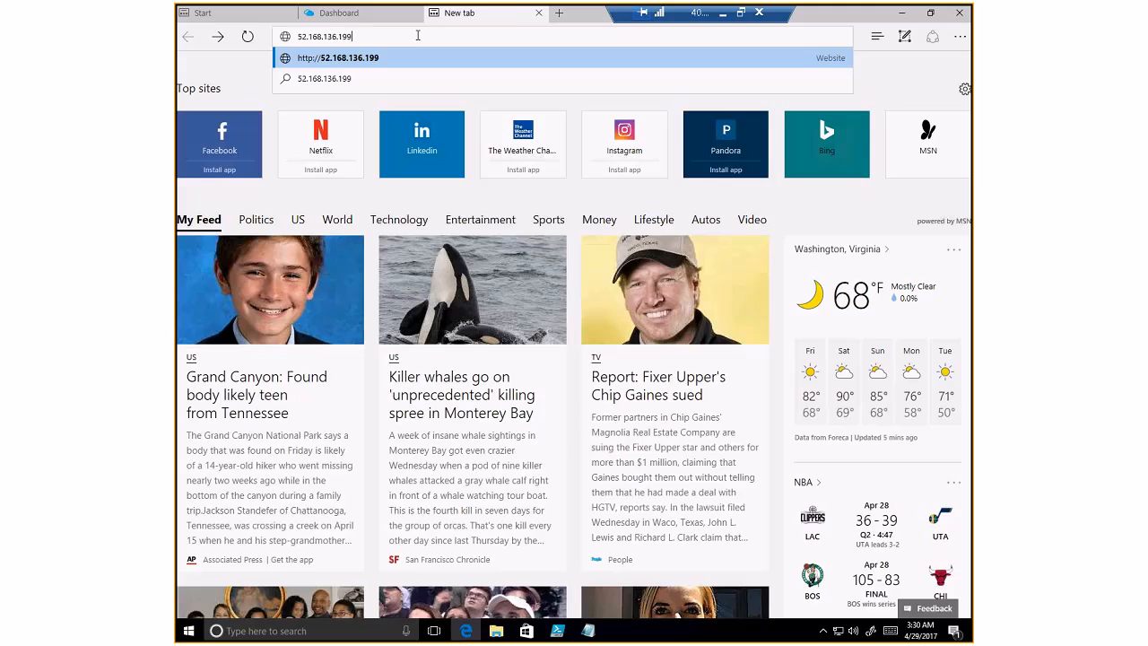
pyautogui.press('Return')
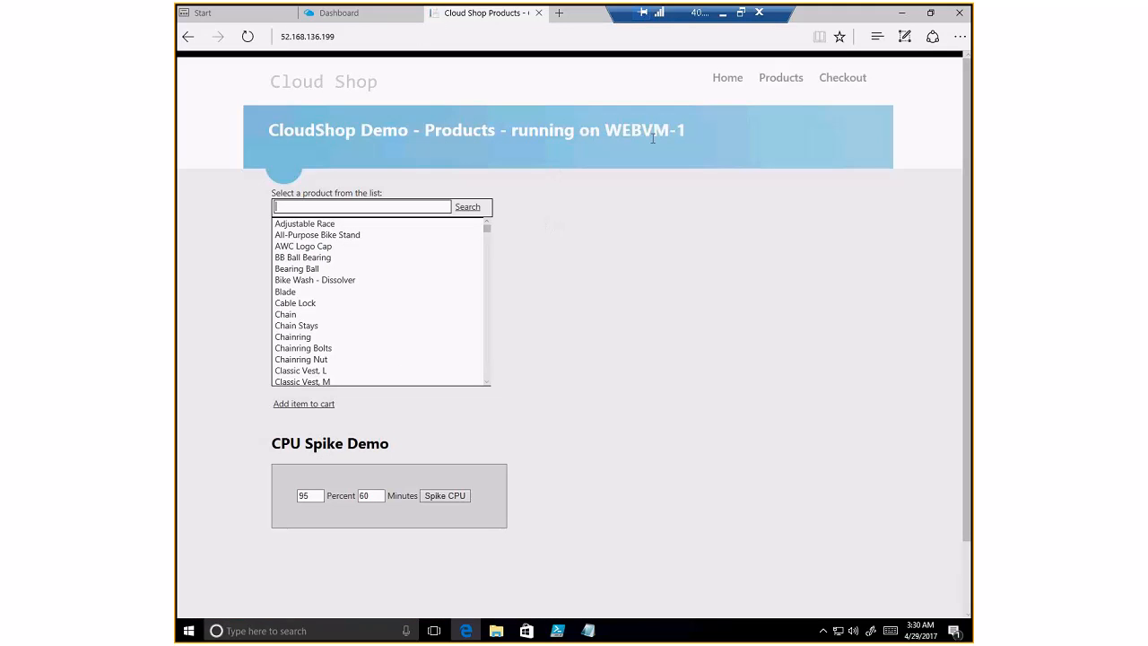
pyautogui.moveTo(605, 130); pyautogui.dragTo(686, 130)
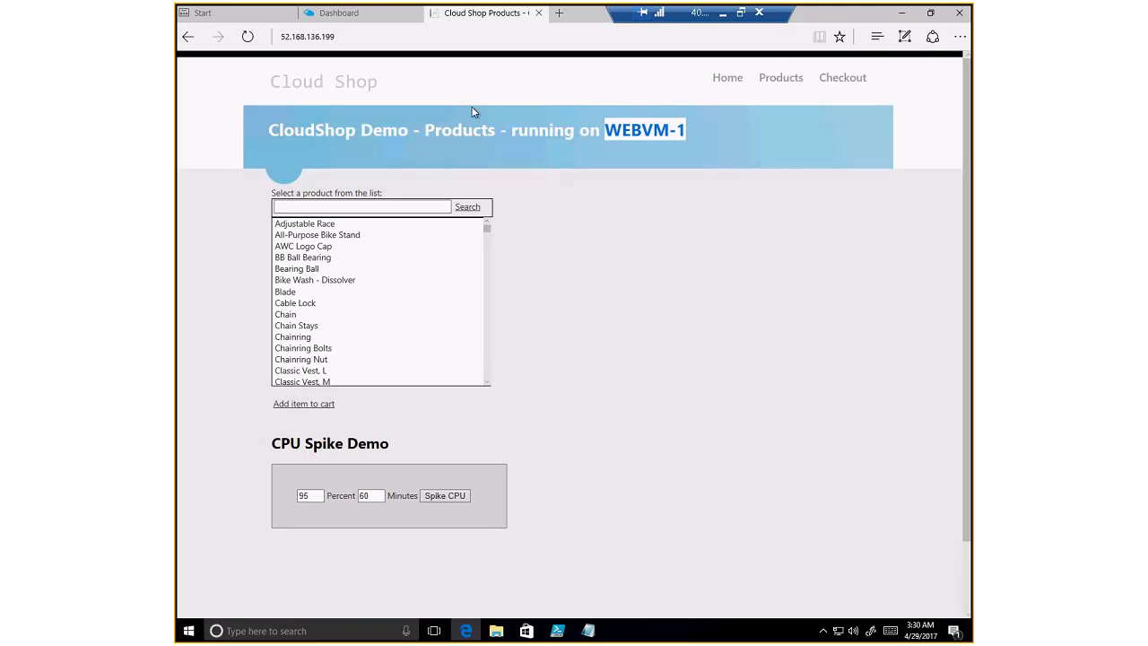
pyautogui.click(339, 12)
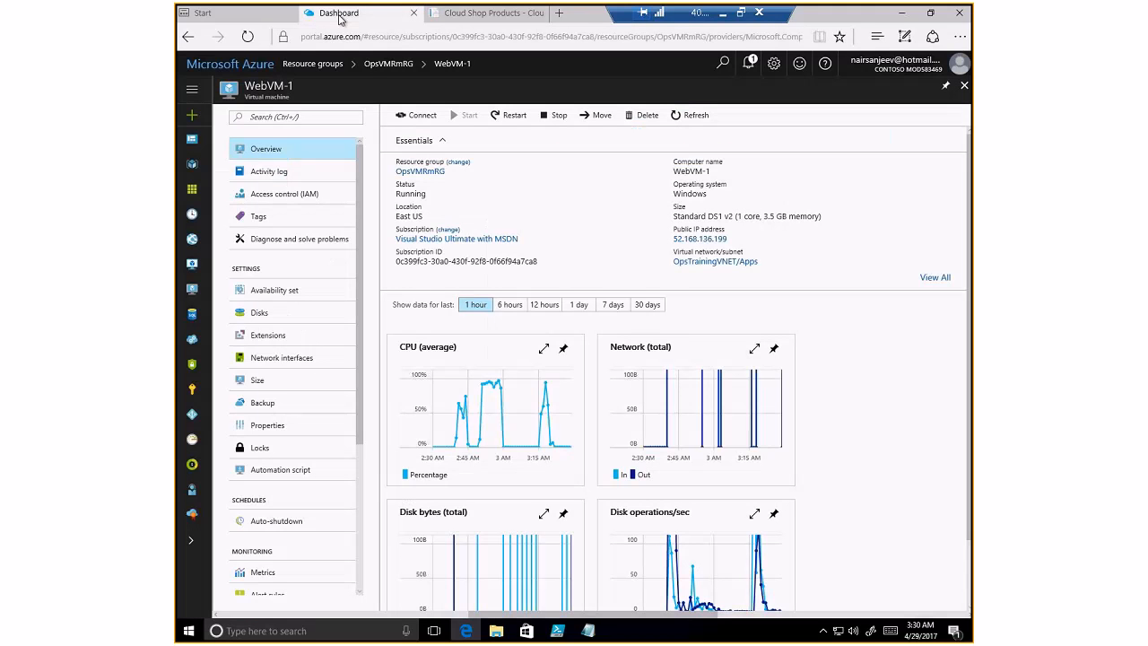
# - Open WebVM-2 from OpsVMRmRG and copy its public IP 13.82.104.223
pyautogui.click(189, 38)
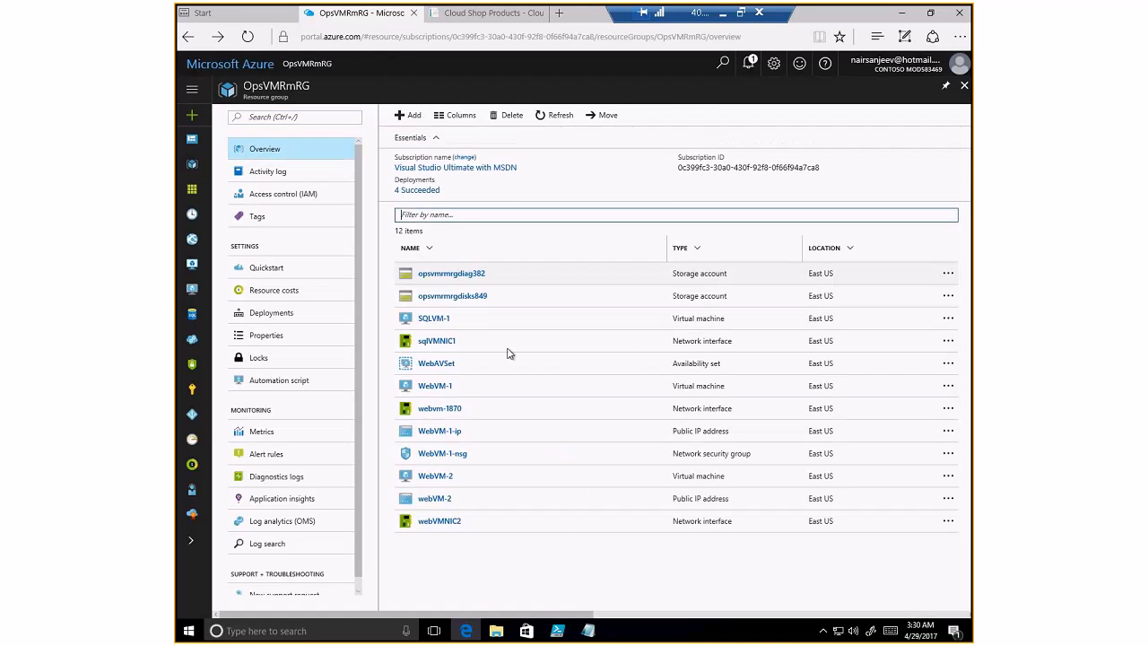
pyautogui.click(435, 475)
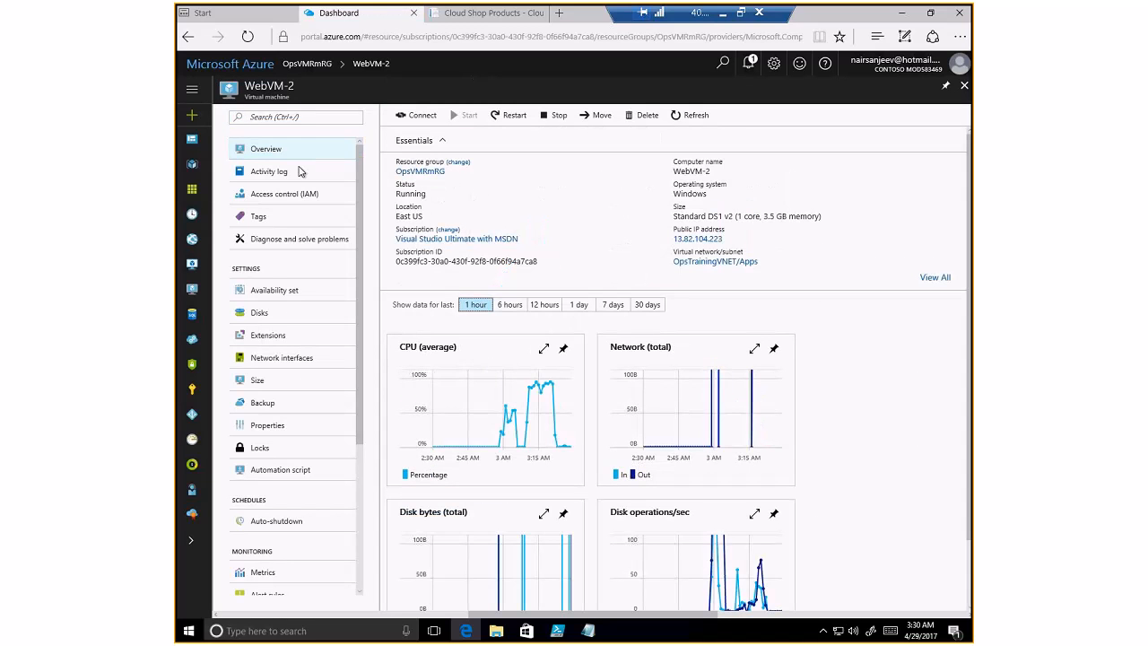
pyautogui.moveTo(732, 240); pyautogui.dragTo(721, 242)
pyautogui.click(943, 239)
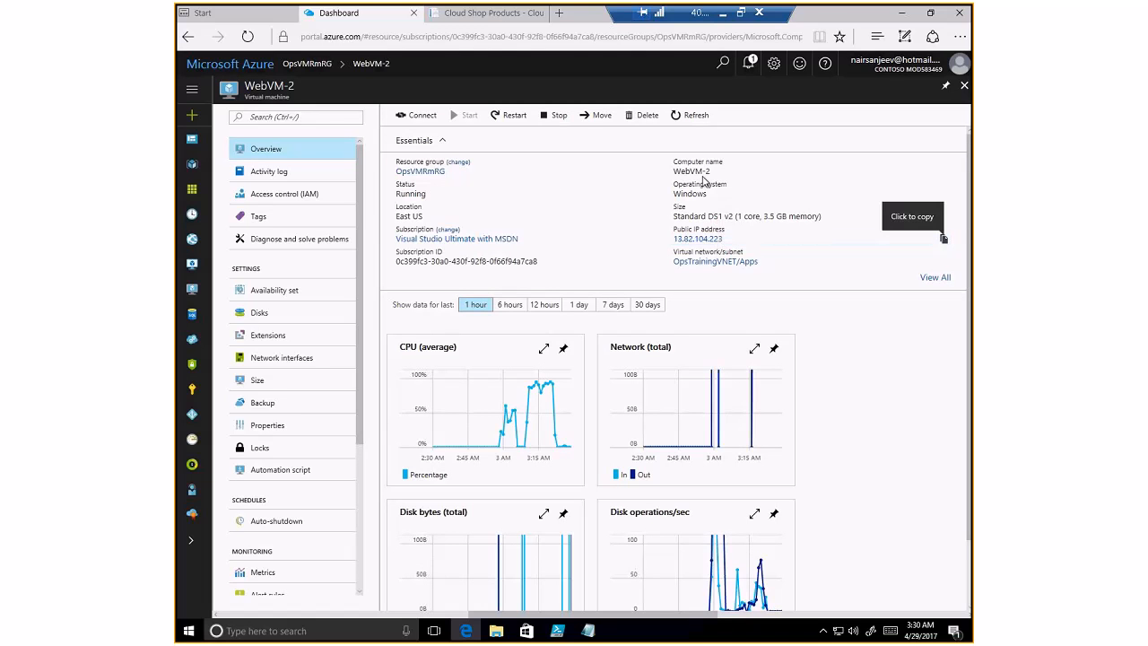
pyautogui.click(559, 14)
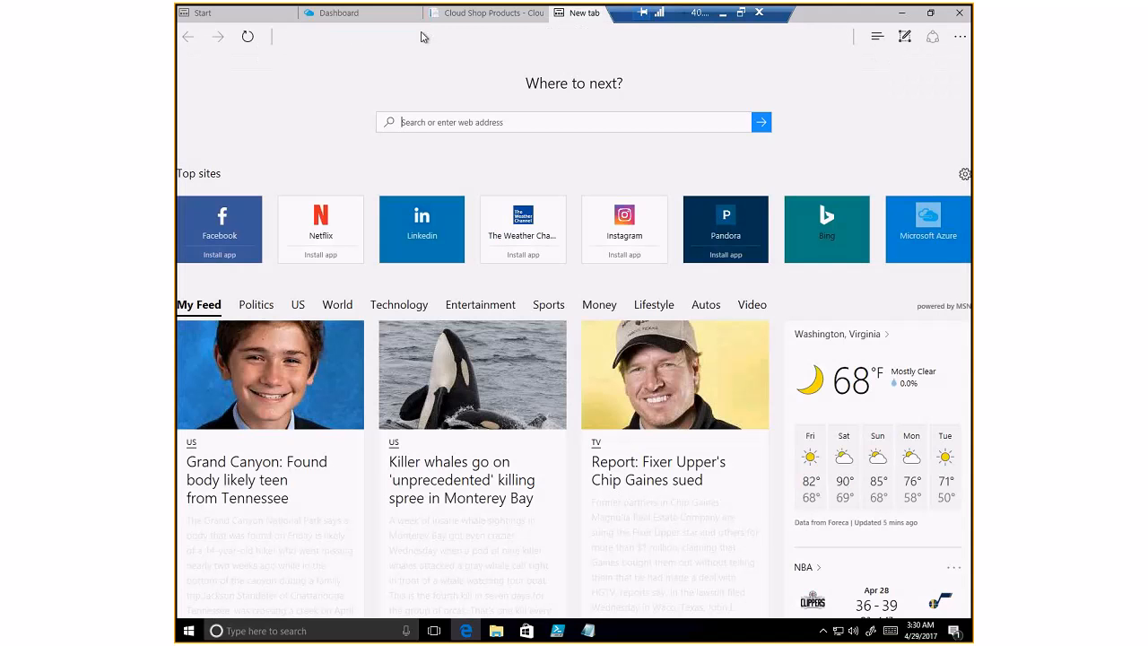
# - Load 13.82.104.223, confirm CloudShop runs on WEBVM-2, and select BB Ball Bearing
pyautogui.click(383, 36)
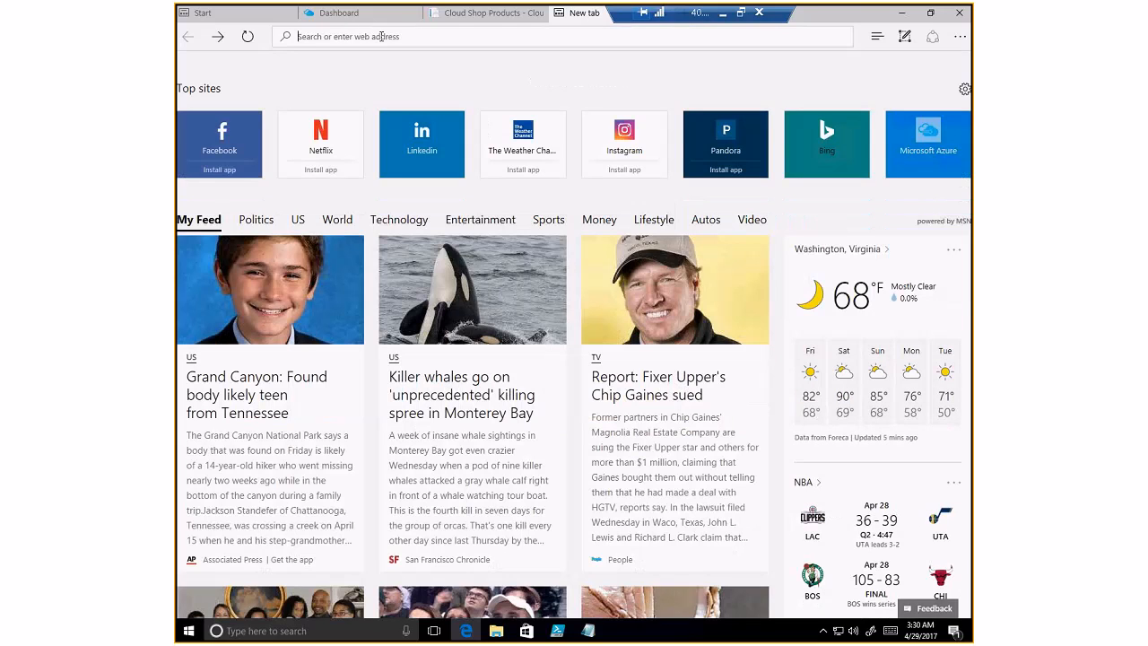
pyautogui.hotkey('ctrl', 'v')
pyautogui.press('Return')
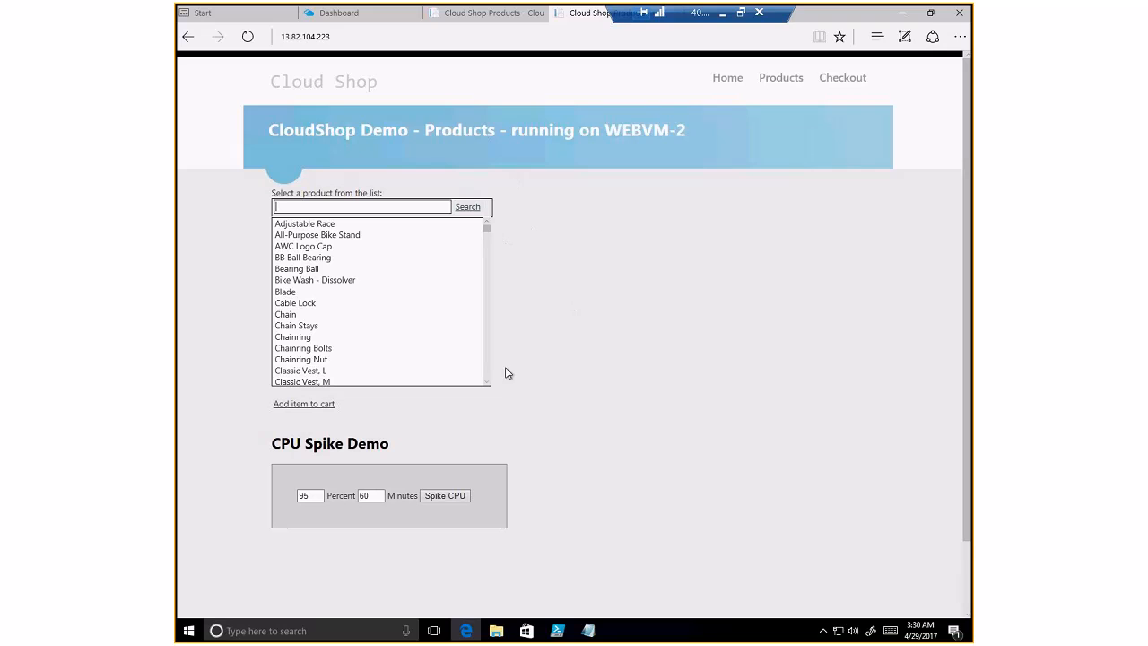
pyautogui.click(311, 260)
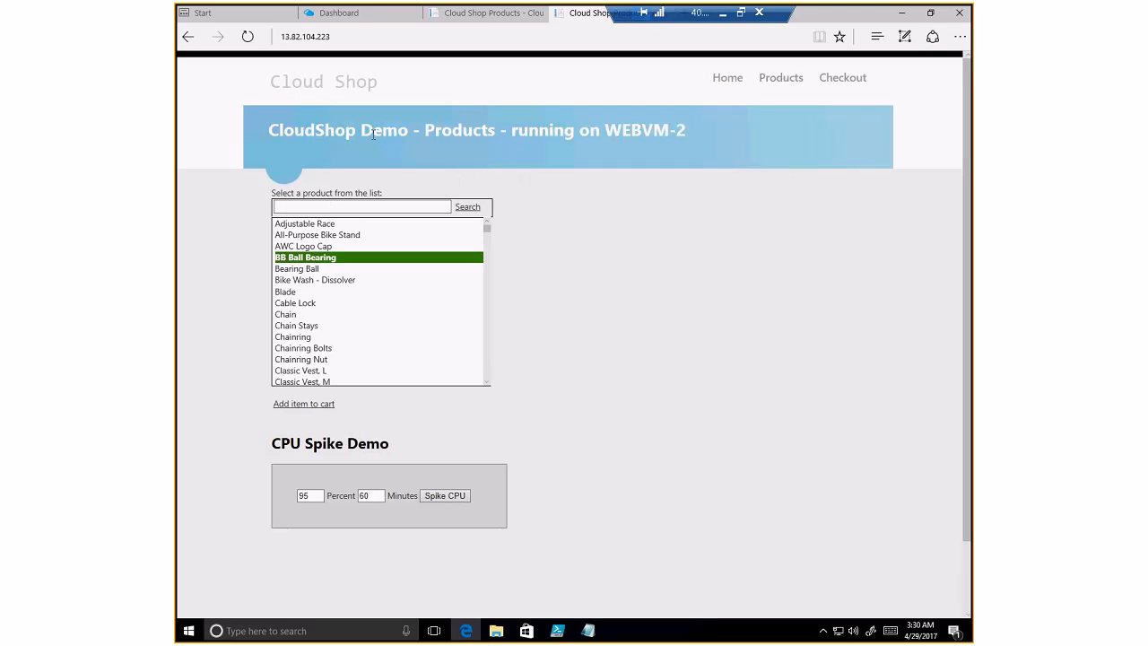